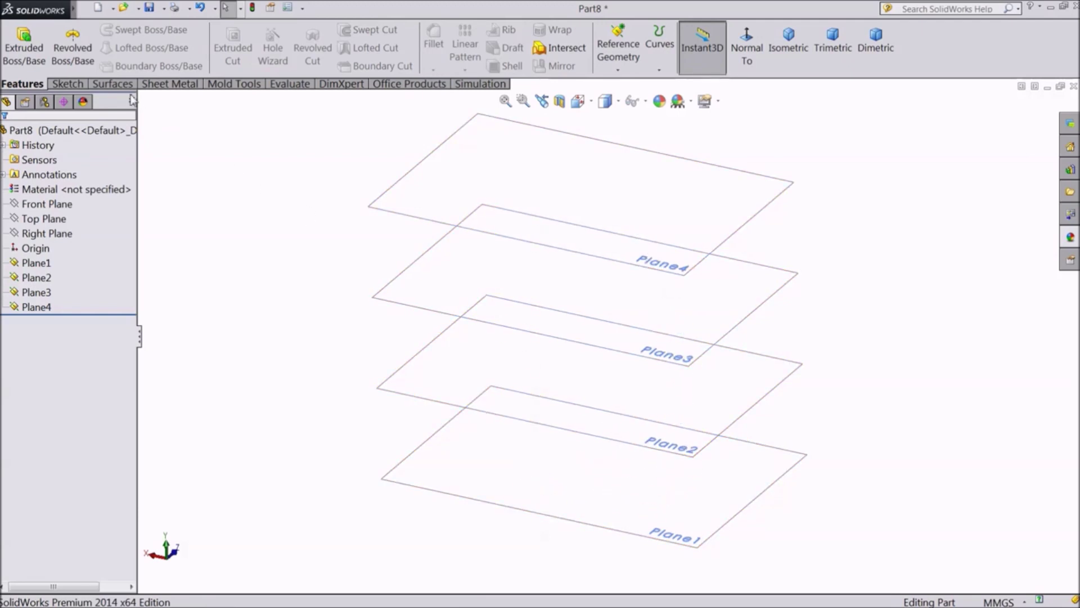
# Step: Select Plane1 in the FeatureManager tree as the sketch plane
pyautogui.click(37, 268)
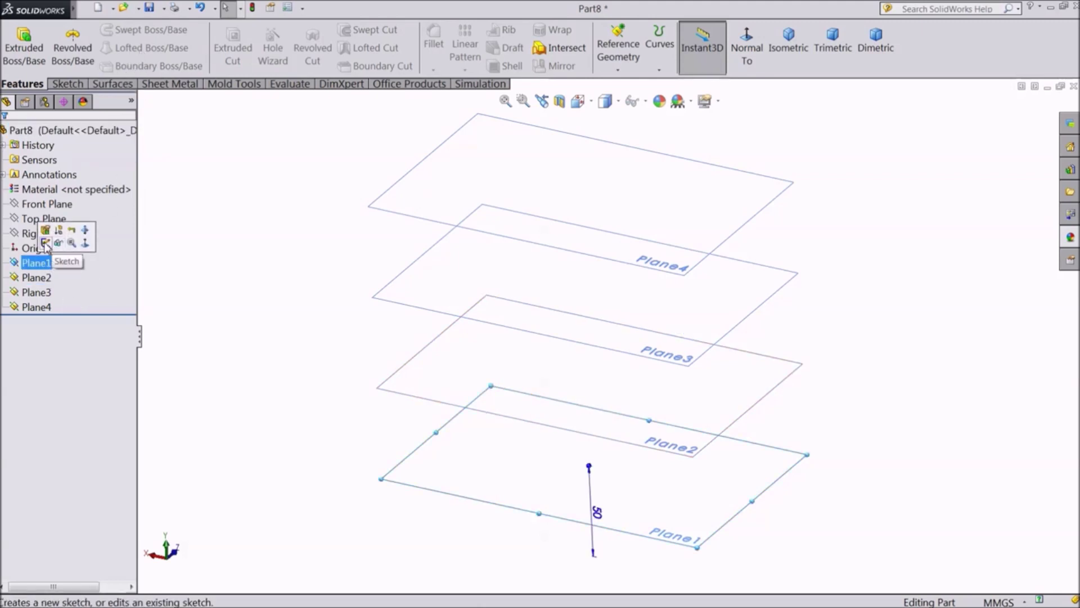
# Step: Sketch an origin-centred center rectangle on Plane1 as Sketch6 and exit the sketch
pyautogui.click(45, 244)
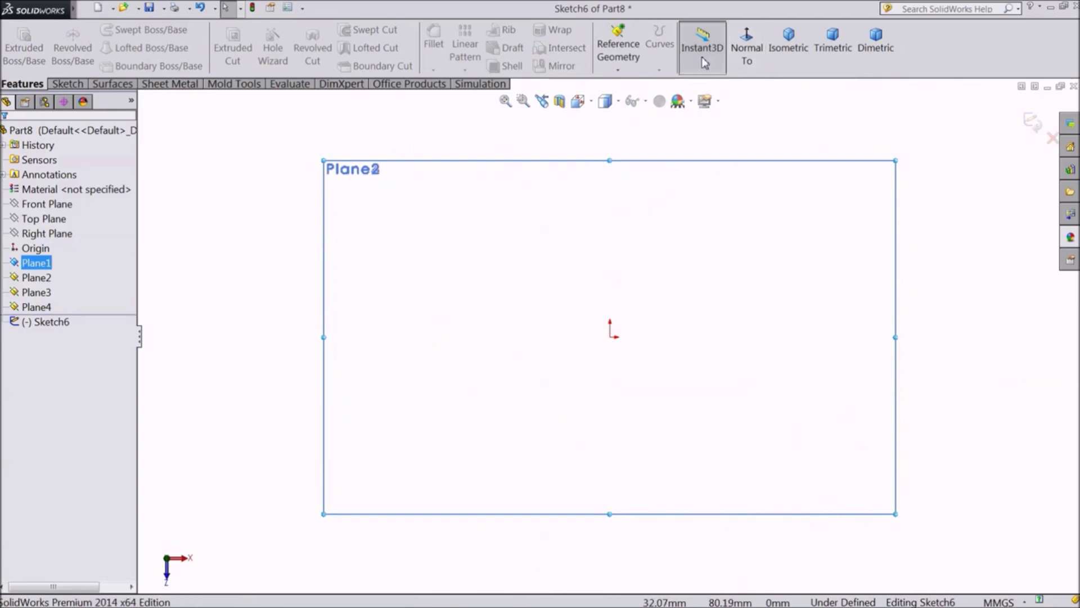
pyautogui.click(67, 83)
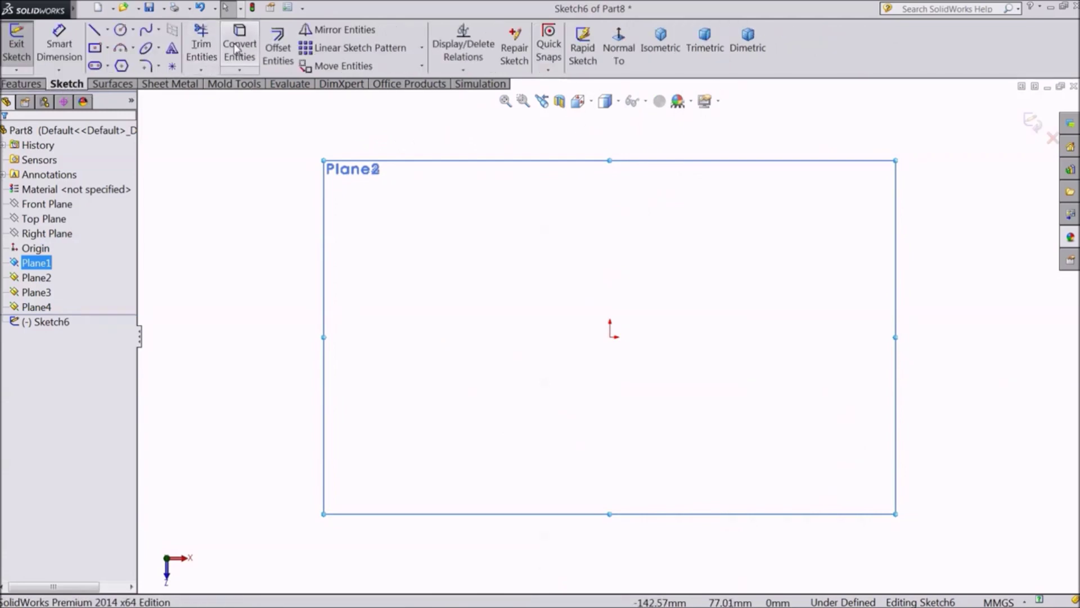
pyautogui.click(99, 51)
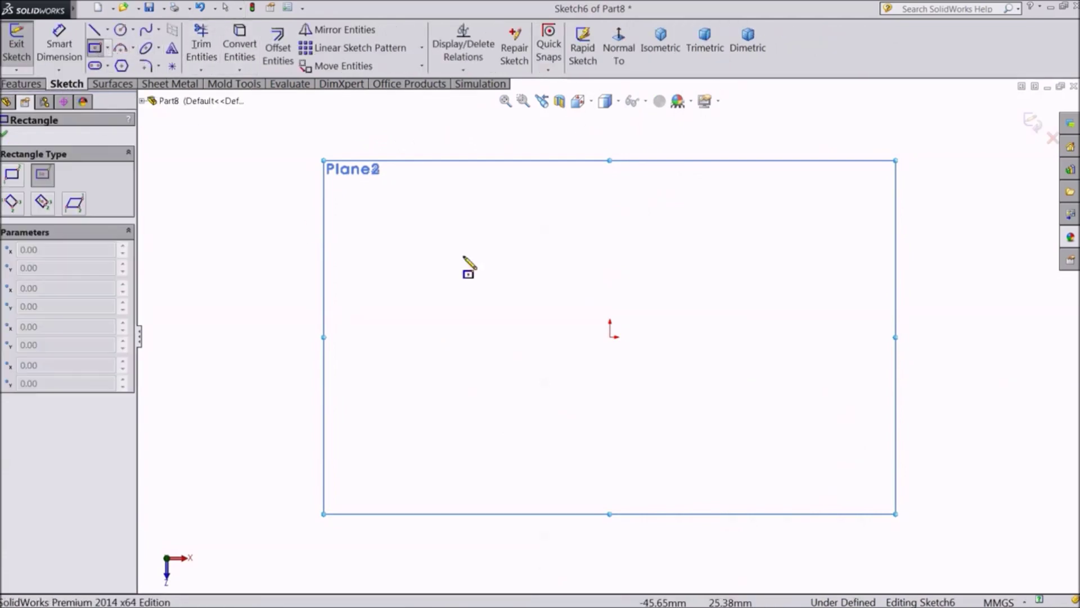
pyautogui.click(610, 337)
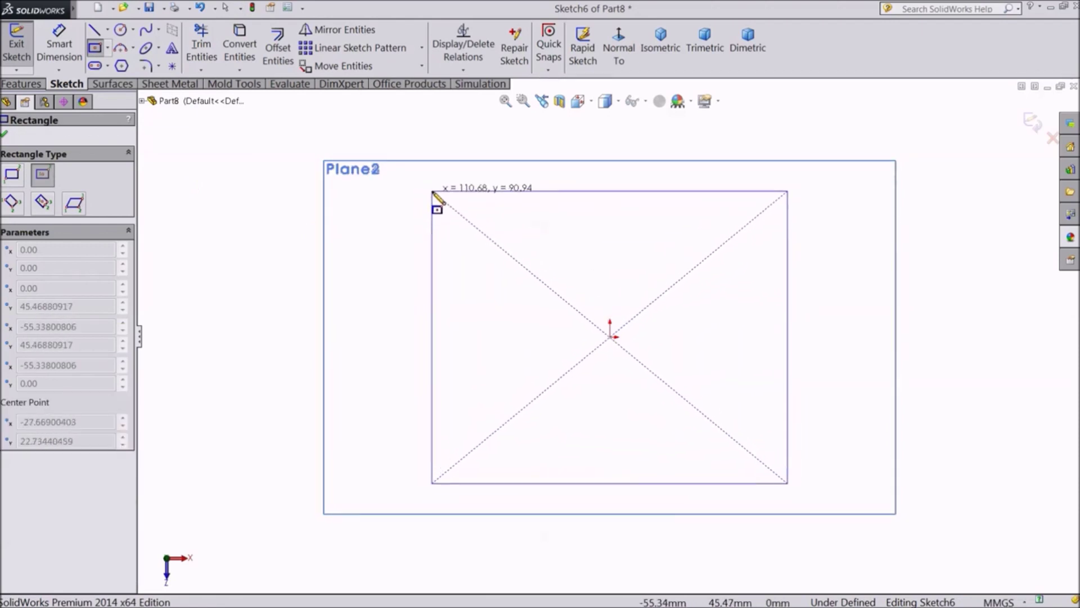
pyautogui.click(432, 192)
pyautogui.click(4, 136)
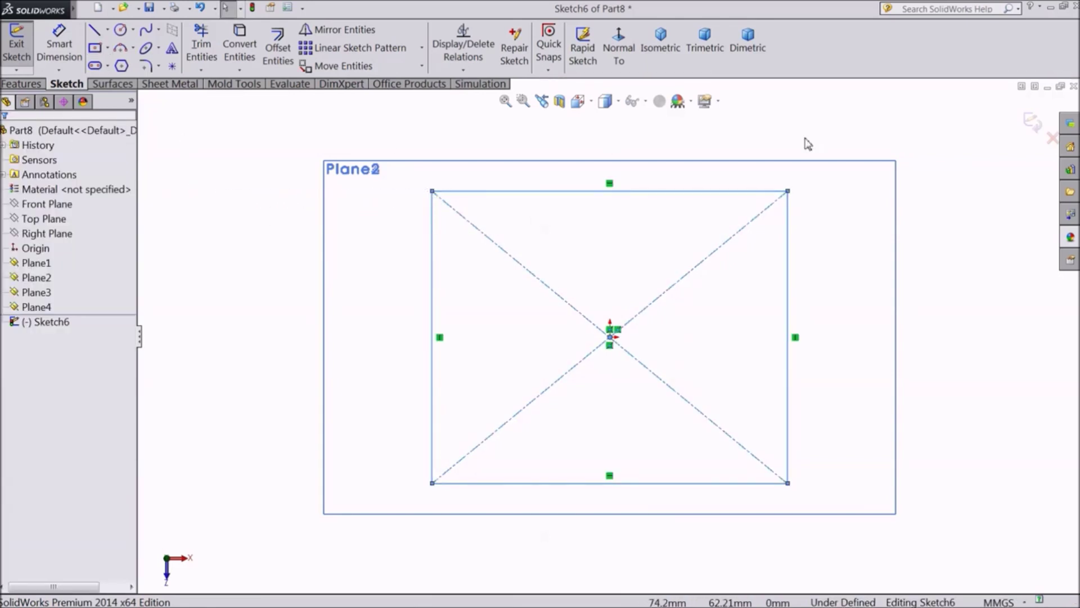
pyautogui.click(1033, 122)
pyautogui.moveTo(463, 396); pyautogui.dragTo(413, 256, button='middle')
pyautogui.scroll(-2, 664, 225)
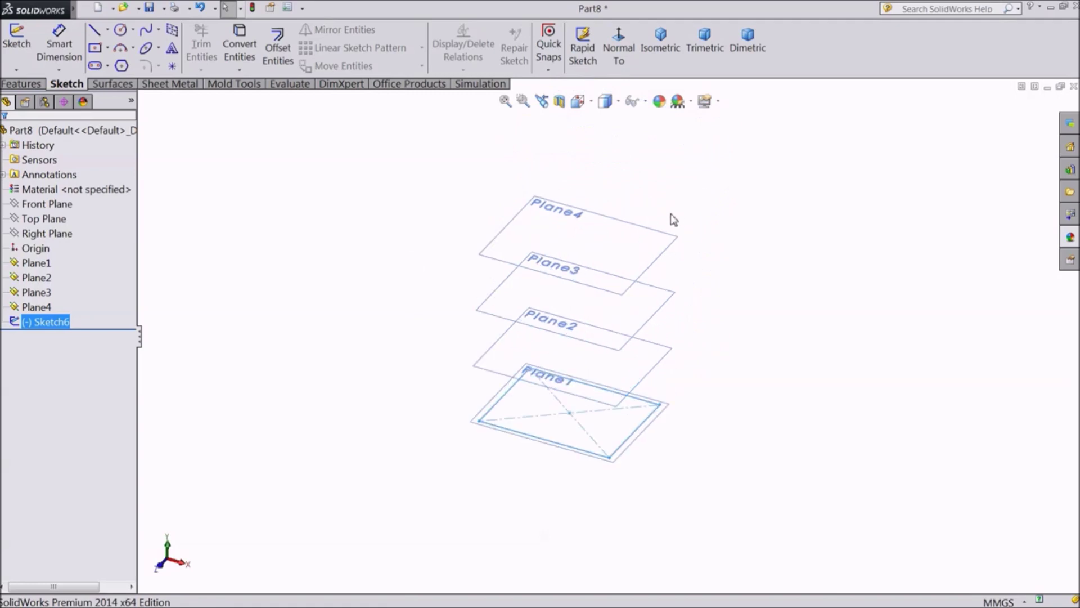
# Step: Draw a circle of about 25 mm radius at the origin on Plane2 as Sketch7
pyautogui.click(668, 366)
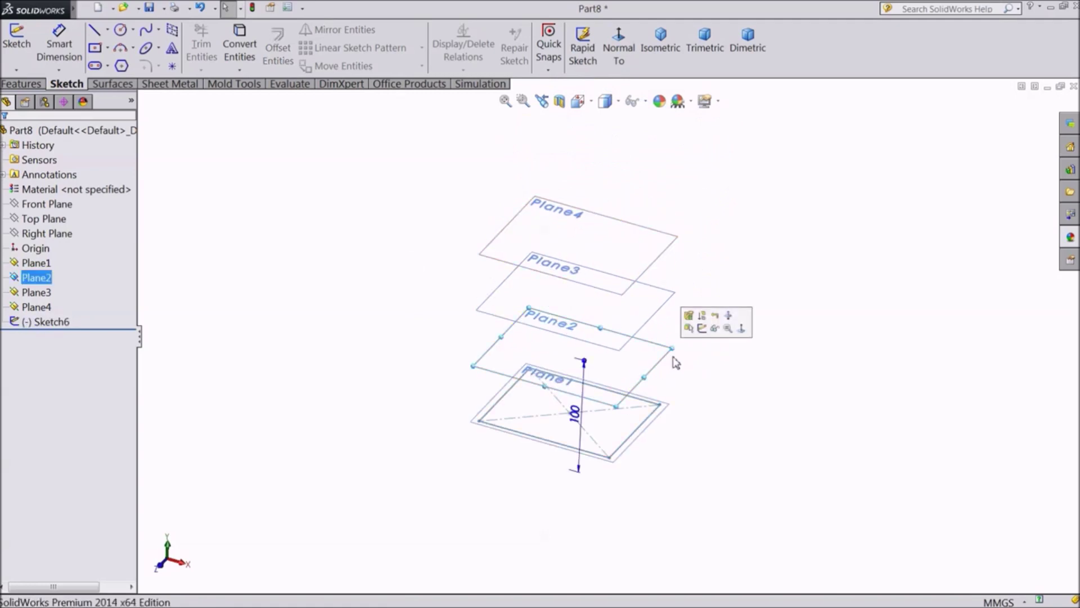
pyautogui.click(702, 328)
pyautogui.click(619, 47)
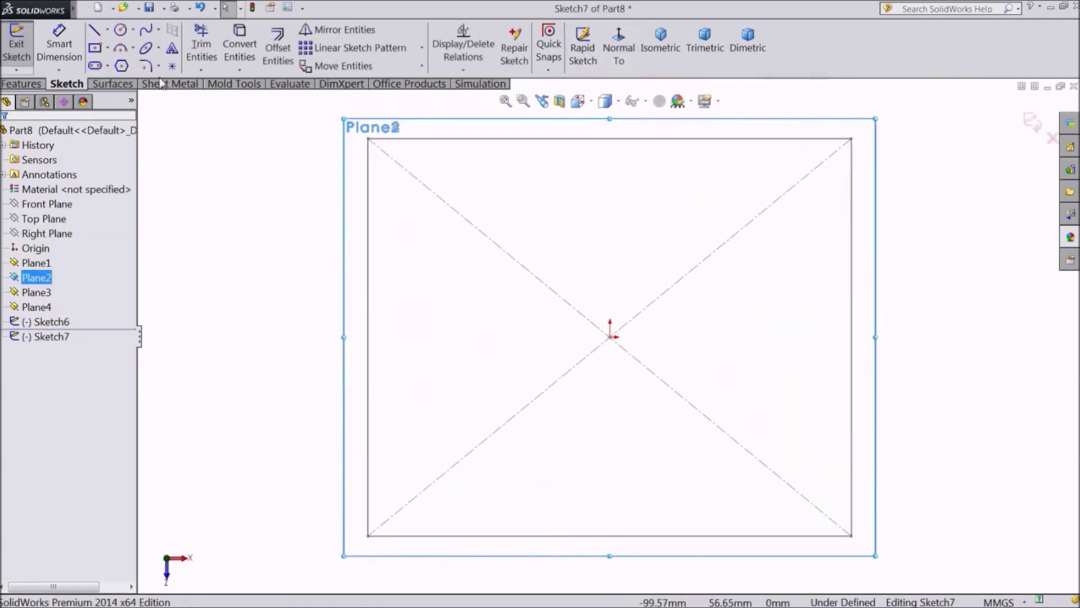
pyautogui.click(120, 29)
pyautogui.click(611, 337)
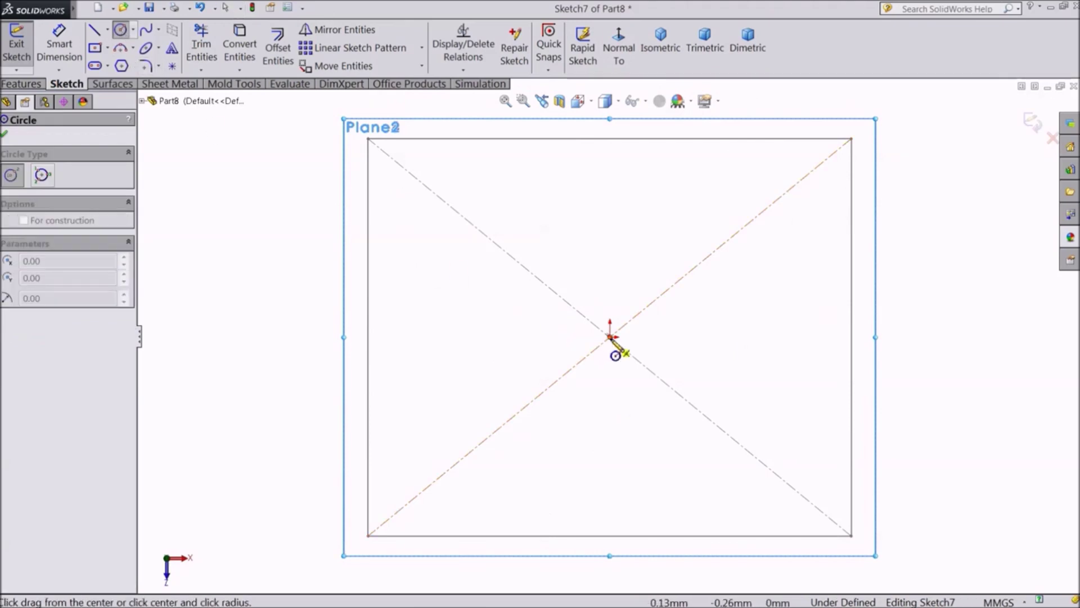
pyautogui.click(510, 284)
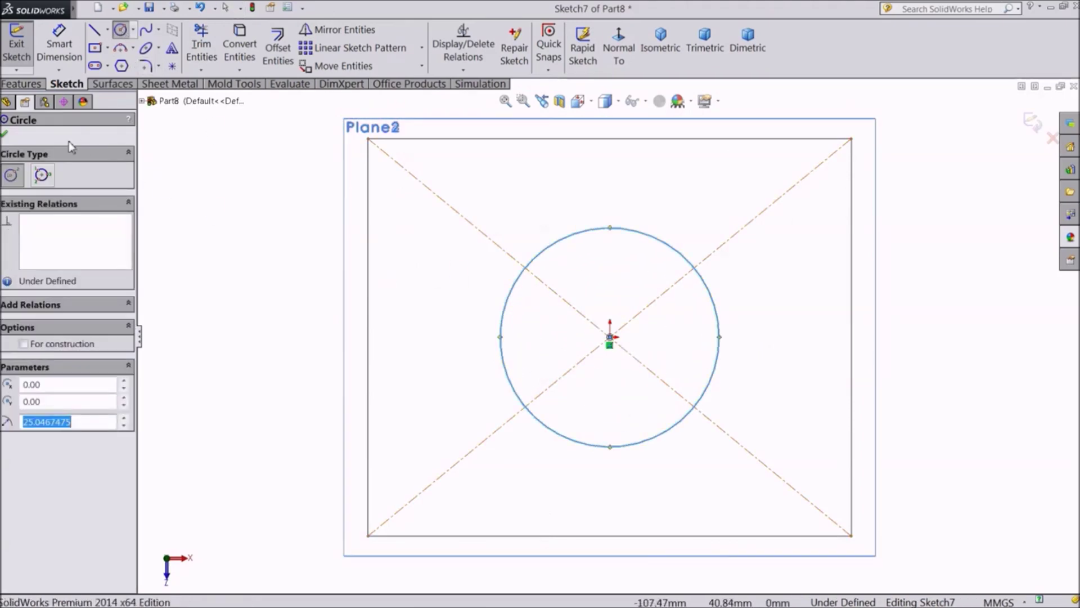
pyautogui.click(1029, 125)
pyautogui.moveTo(934, 347); pyautogui.dragTo(919, 162, button='middle')
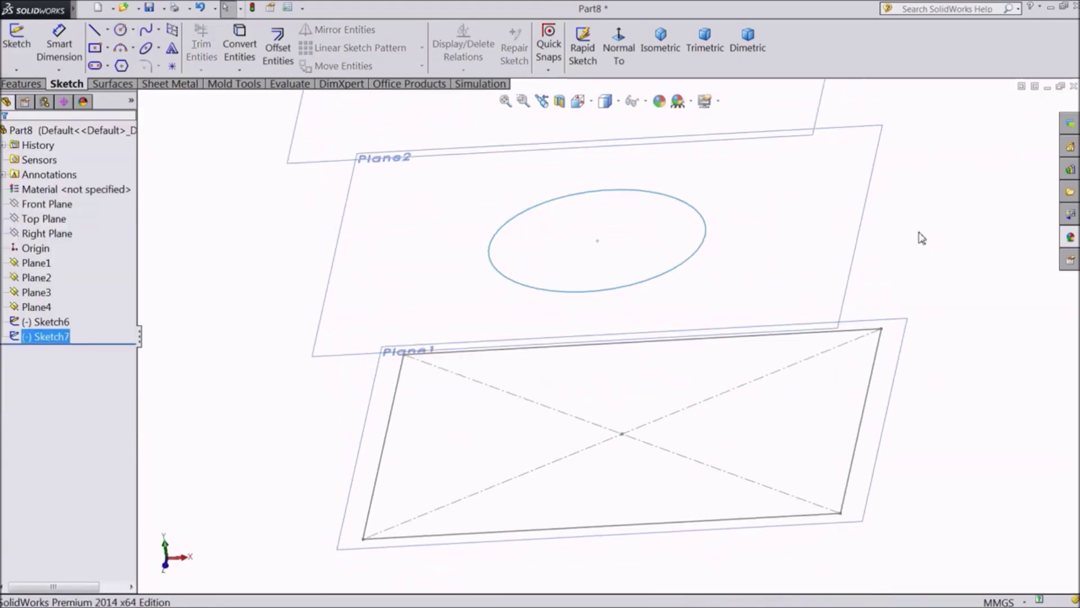
pyautogui.moveTo(919, 236)
pyautogui.mouseDown(button='middle')
pyautogui.moveTo(871, 261)
pyautogui.moveTo(880, 219)
pyautogui.mouseUp(button='middle')
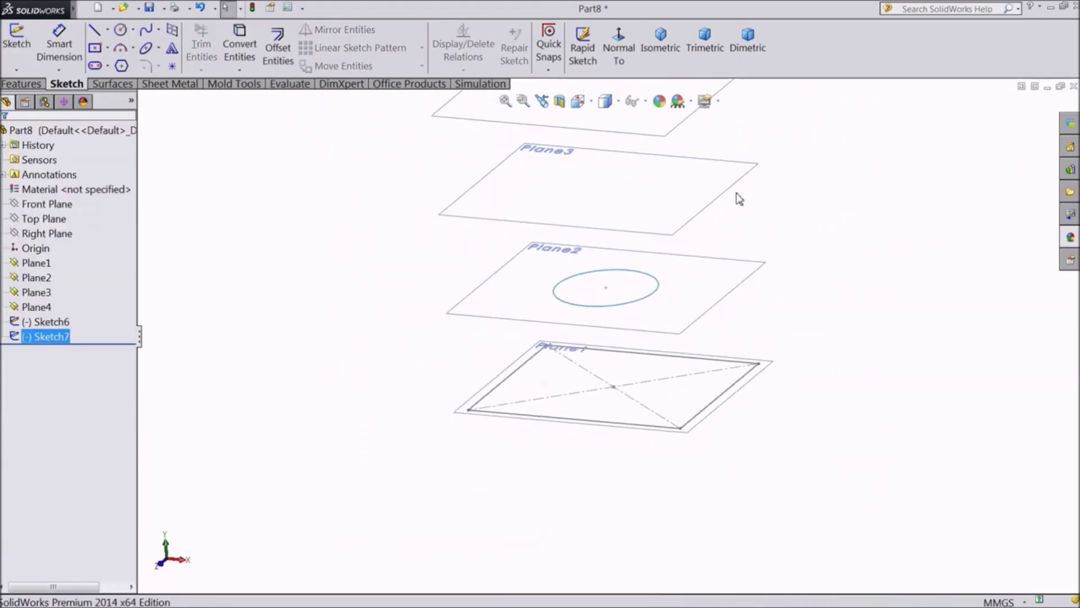
# Step: Sketch an origin-centred rectangle on Plane3, larger than Sketch6, as Sketch8
pyautogui.click(735, 188)
pyautogui.click(762, 148)
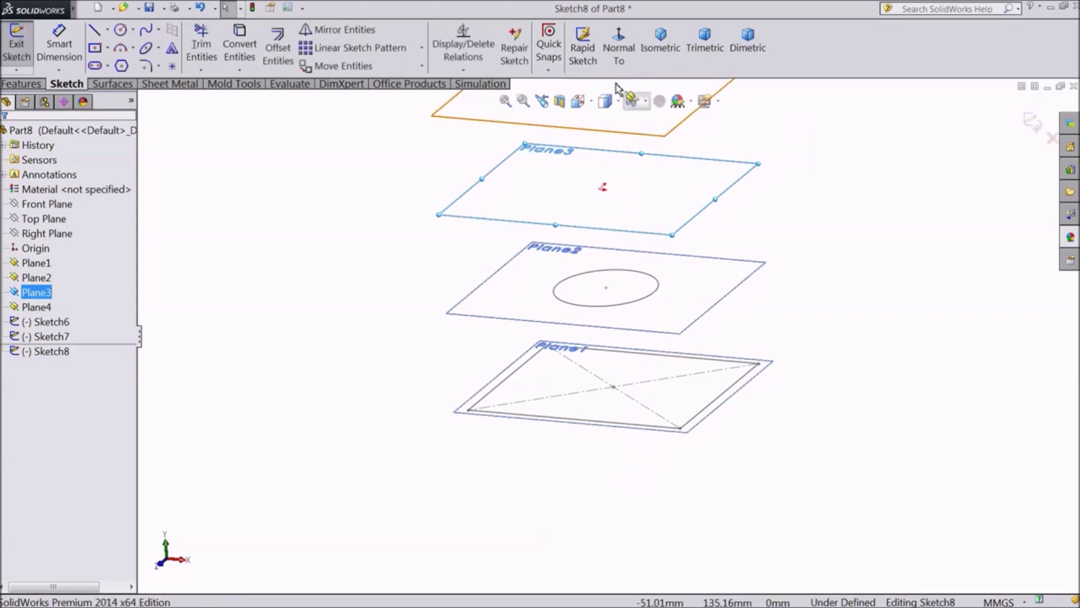
pyautogui.click(619, 48)
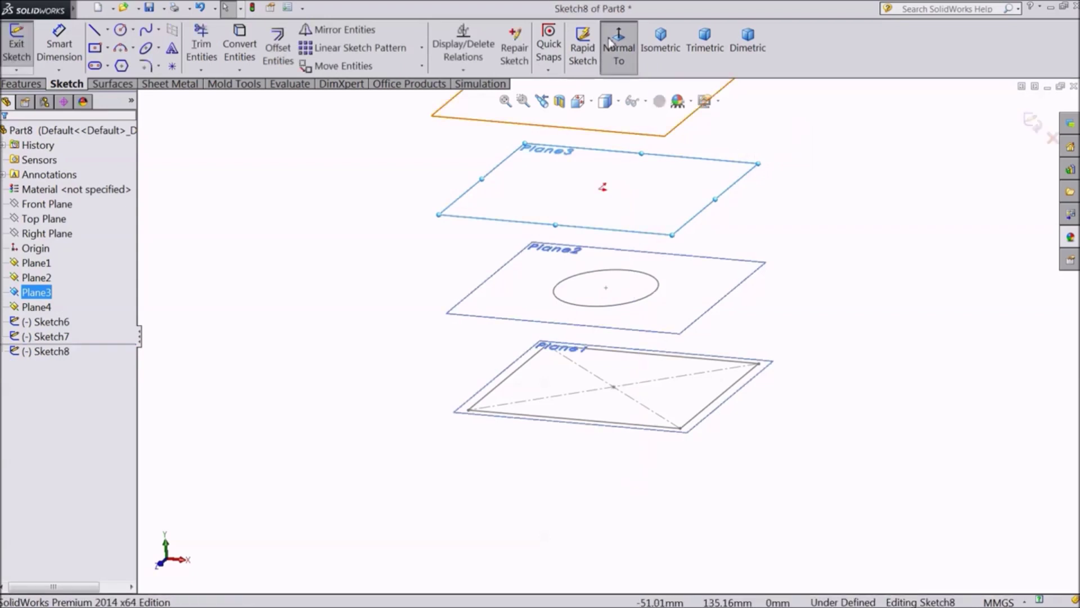
pyautogui.click(95, 49)
pyautogui.click(610, 337)
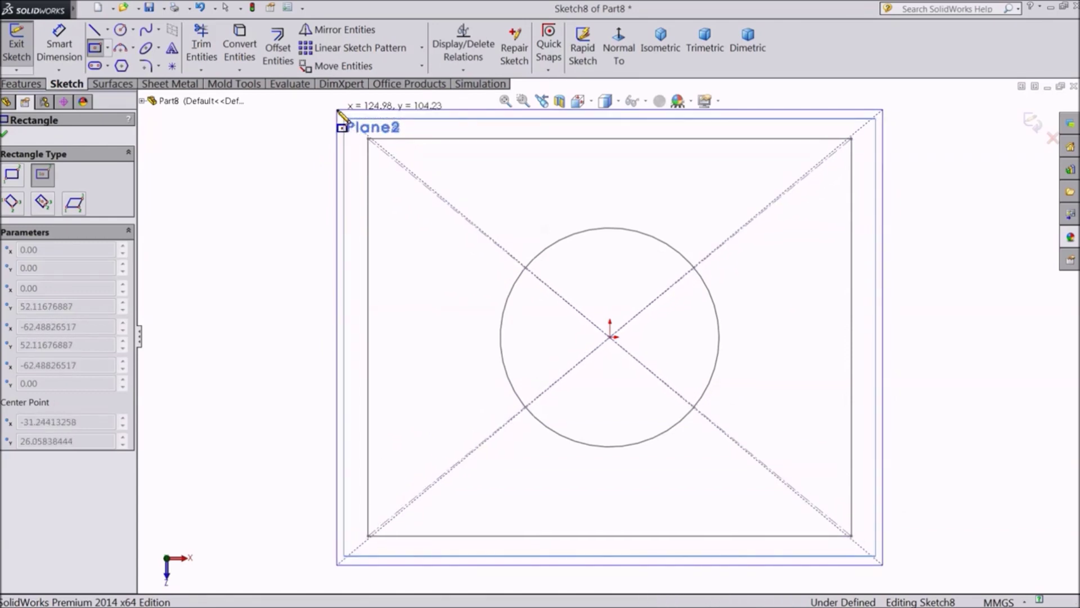
pyautogui.click(337, 109)
pyautogui.click(1033, 123)
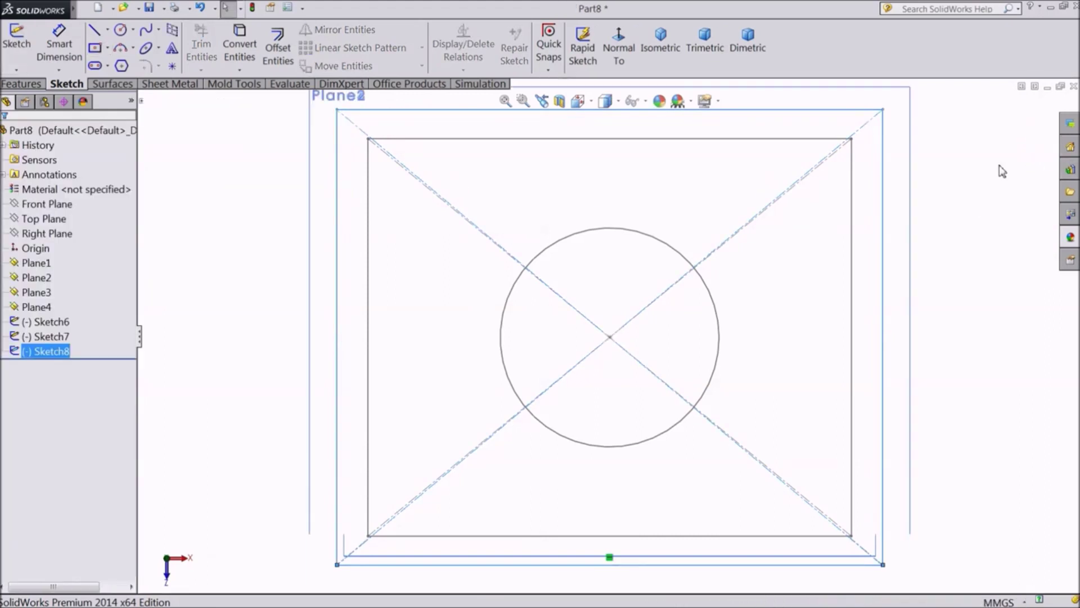
# Step: Orbit back to a 3D view of the planes and select Plane4
pyautogui.scroll(3, 883, 492)
pyautogui.moveTo(883, 491); pyautogui.dragTo(868, 326, button='middle')
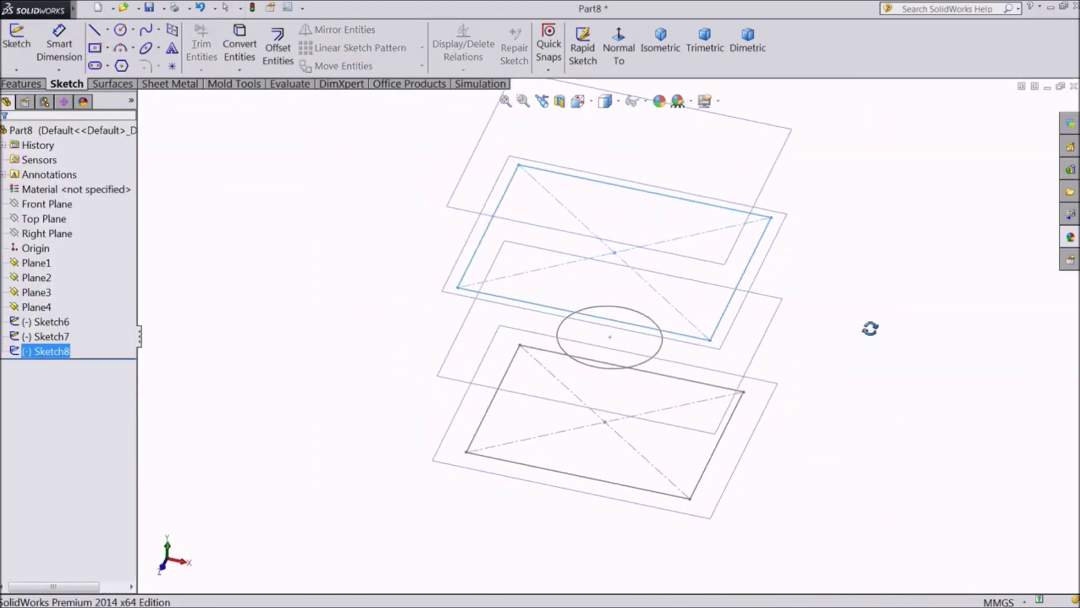
pyautogui.scroll(2, 740, 198)
pyautogui.moveTo(740, 198); pyautogui.dragTo(679, 236, button='middle')
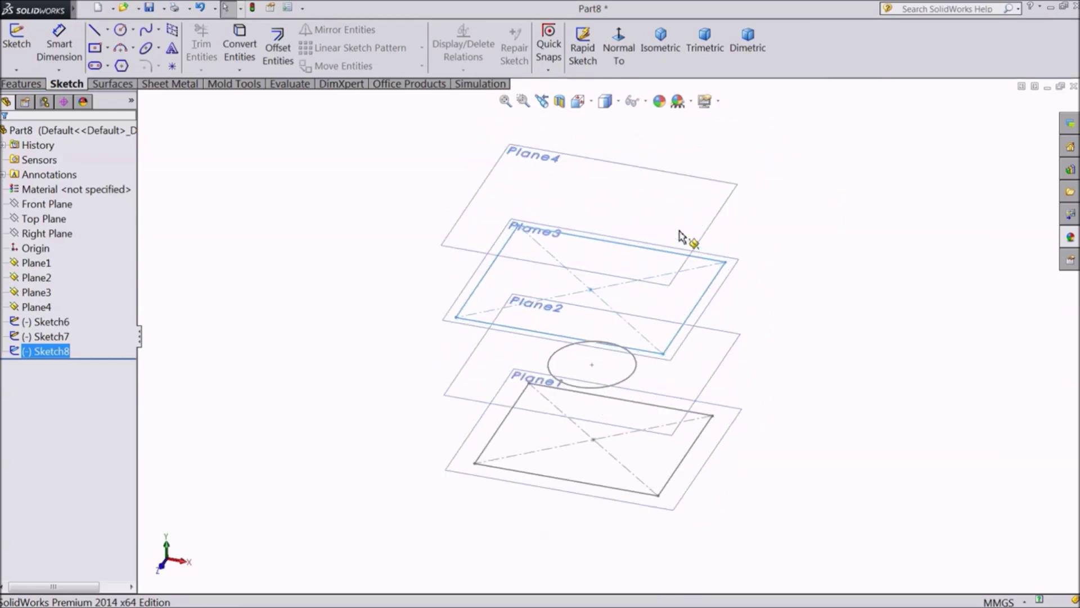
pyautogui.click(722, 213)
# Step: Draw a circle of about 43 mm radius at the origin on Plane4 as Sketch9
pyautogui.click(765, 173)
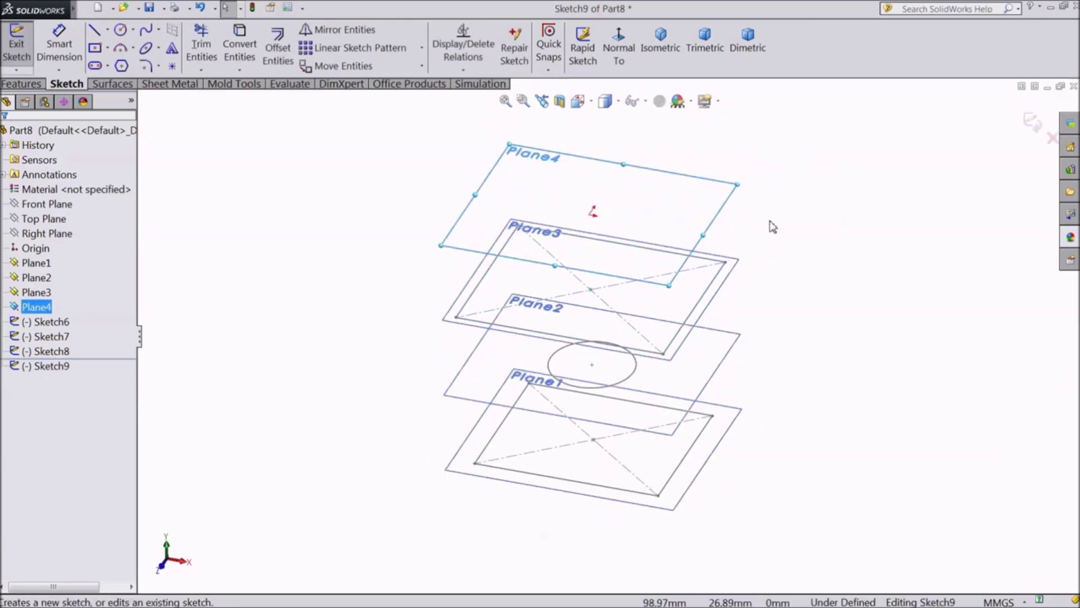
pyautogui.click(619, 48)
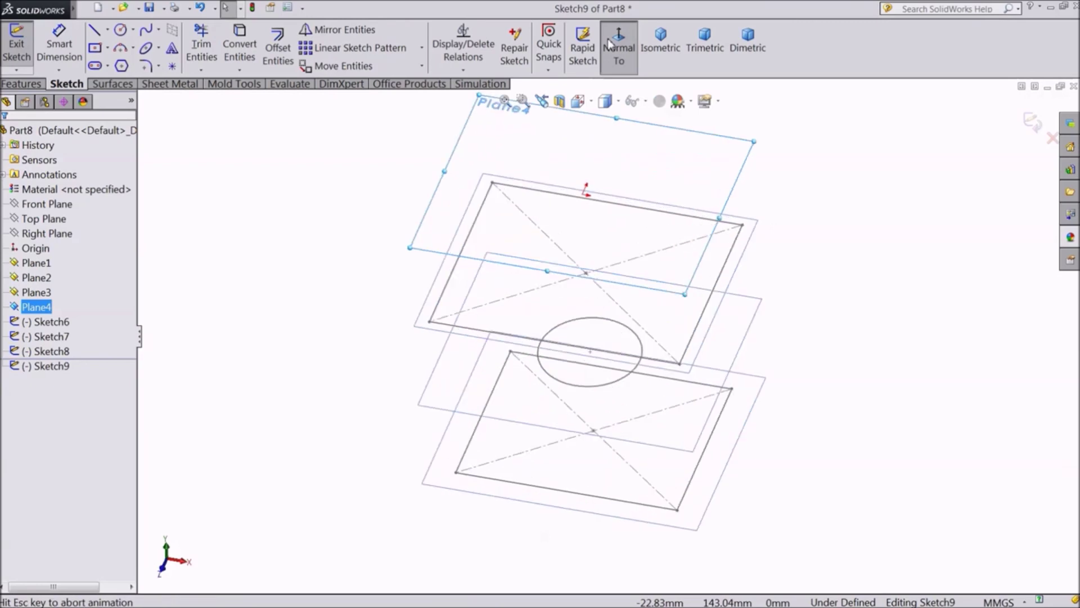
pyautogui.click(120, 30)
pyautogui.click(610, 338)
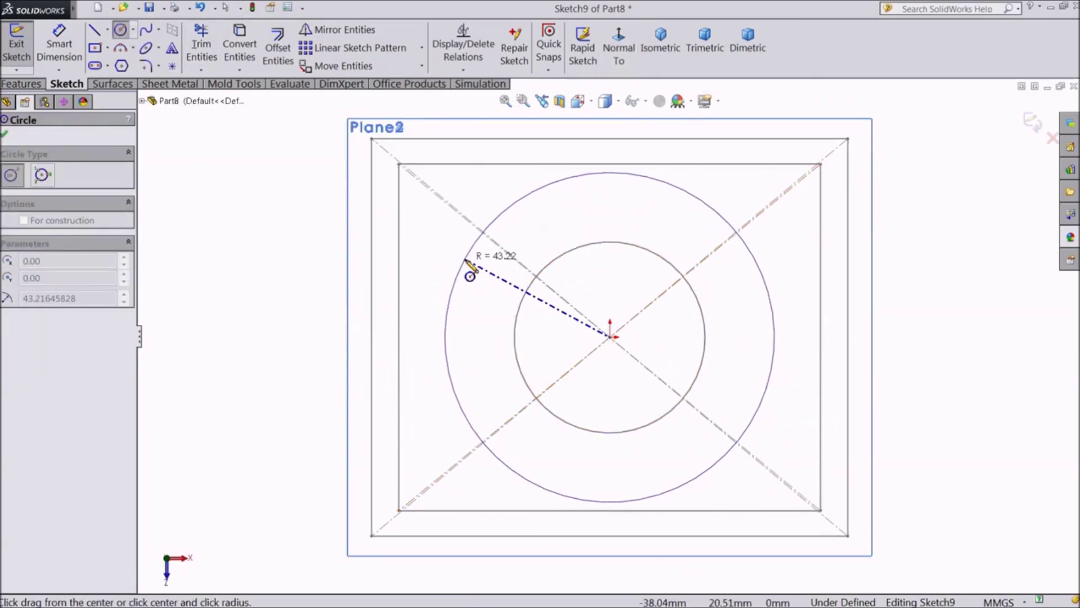
pyautogui.click(470, 276)
pyautogui.click(1032, 122)
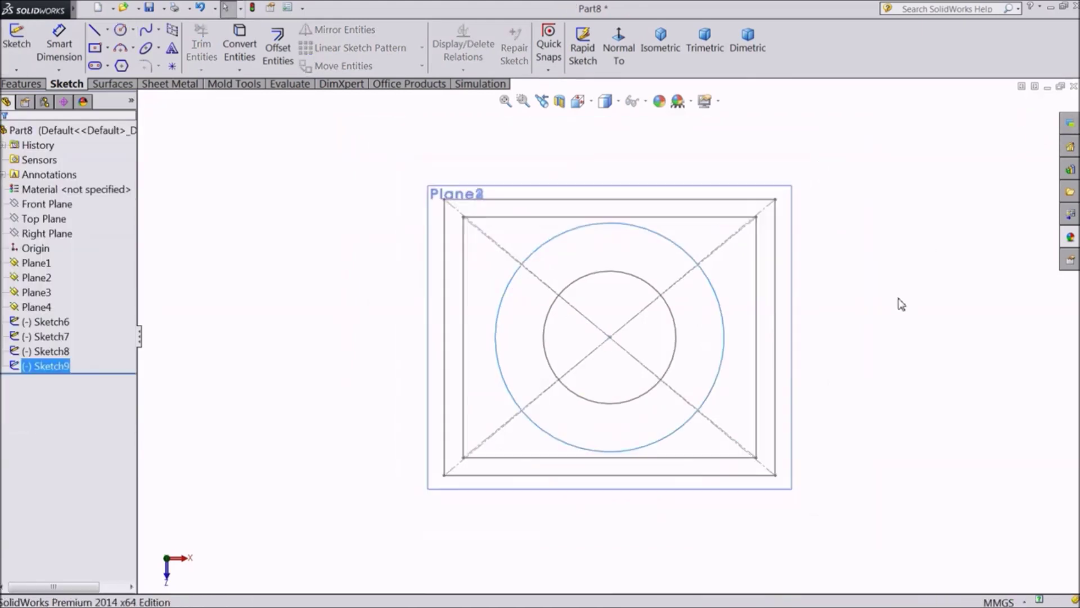
pyautogui.moveTo(805, 453)
pyautogui.mouseDown(button='middle')
pyautogui.moveTo(827, 234)
pyautogui.moveTo(767, 229)
pyautogui.mouseUp(button='middle')
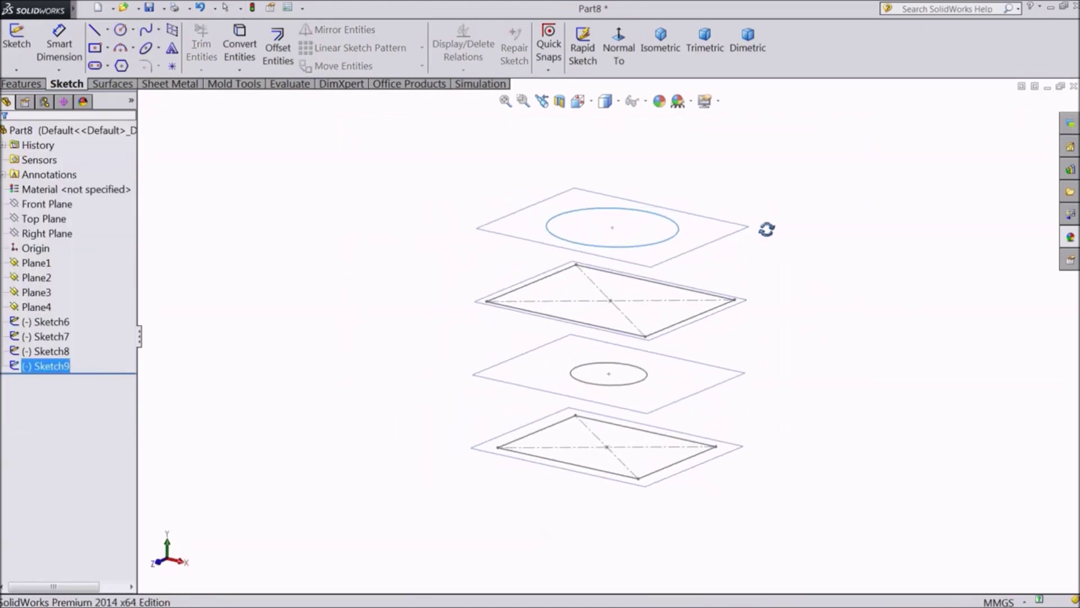
pyautogui.scroll(-1, 649, 336)
pyautogui.scroll(-2, 619, 288)
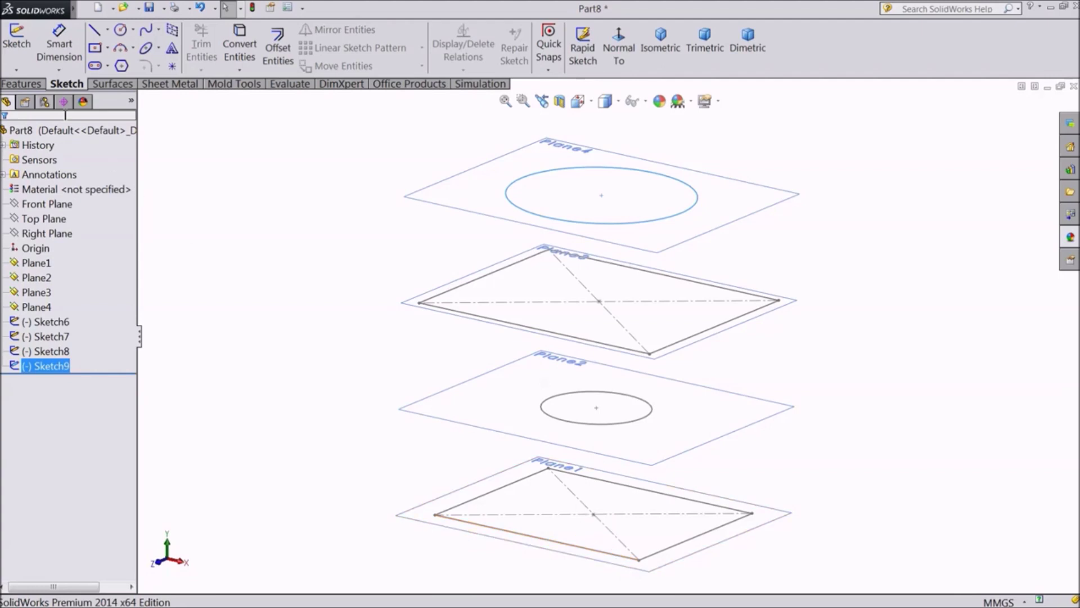
pyautogui.click(18, 85)
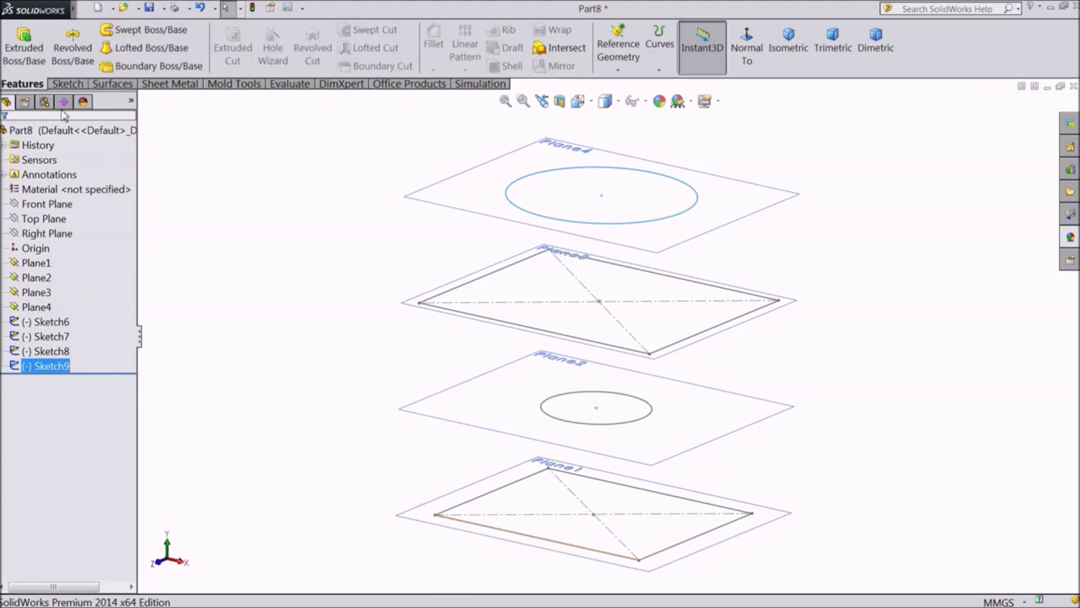
# Step: Start a loft with Sketch9, Sketch8, Sketch7 and Sketch6 as profiles
pyautogui.click(124, 52)
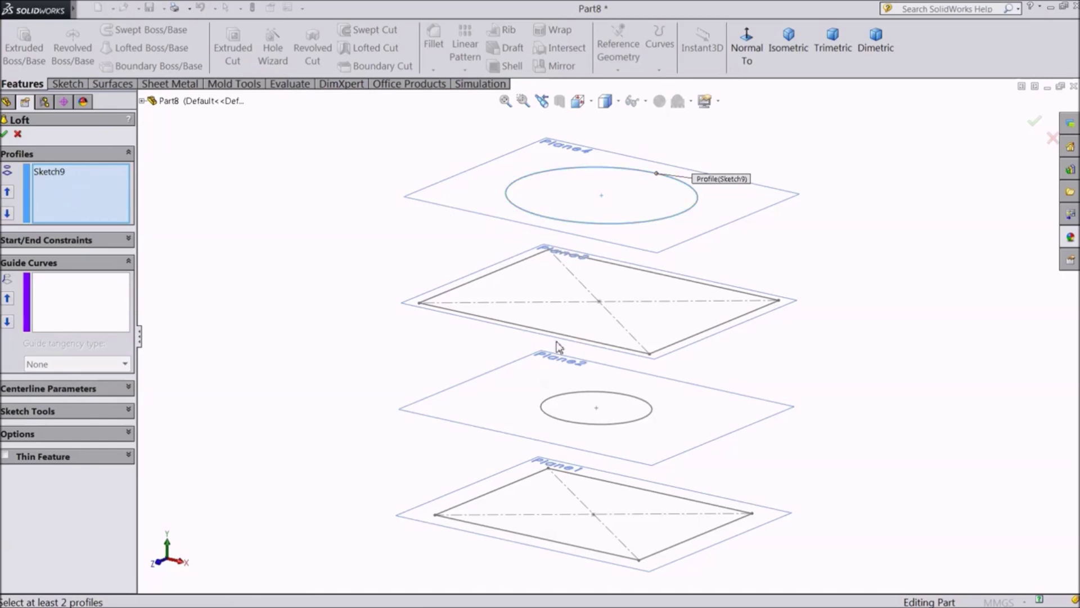
pyautogui.click(650, 354)
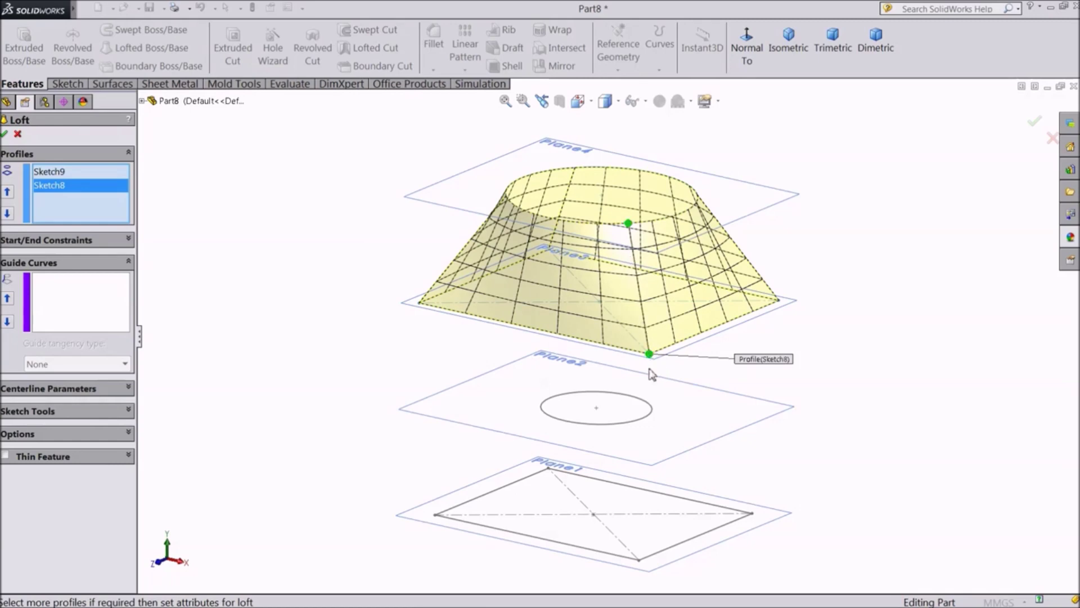
pyautogui.click(643, 420)
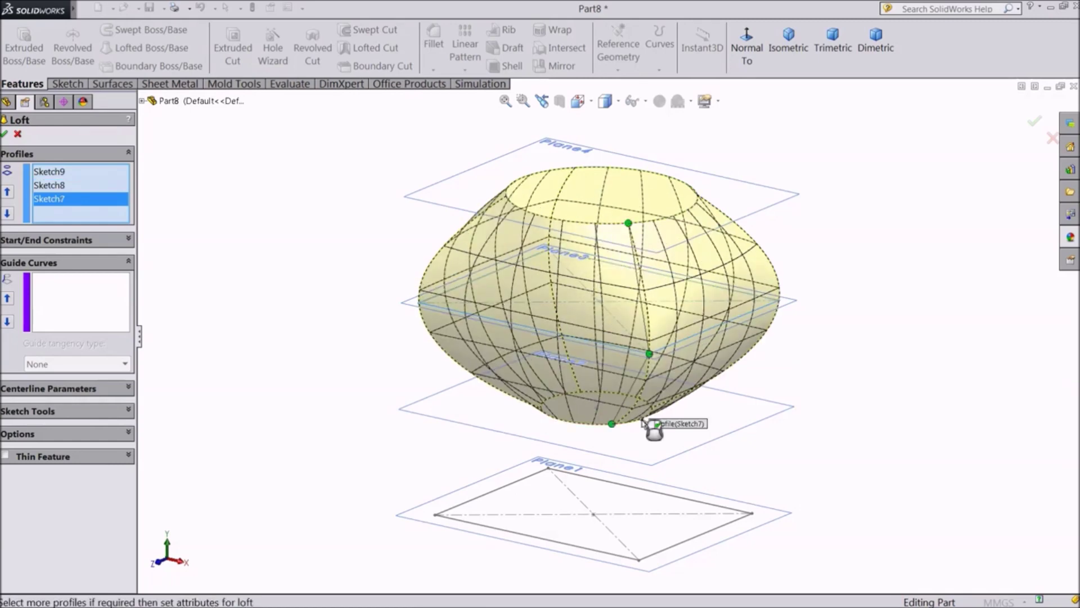
pyautogui.click(642, 563)
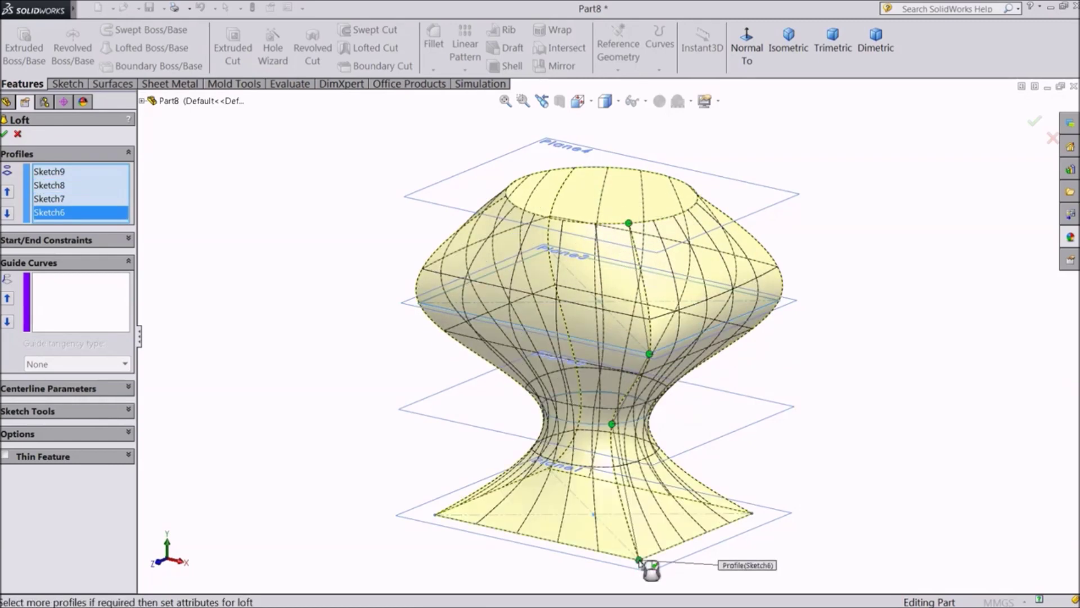
pyautogui.press('f')
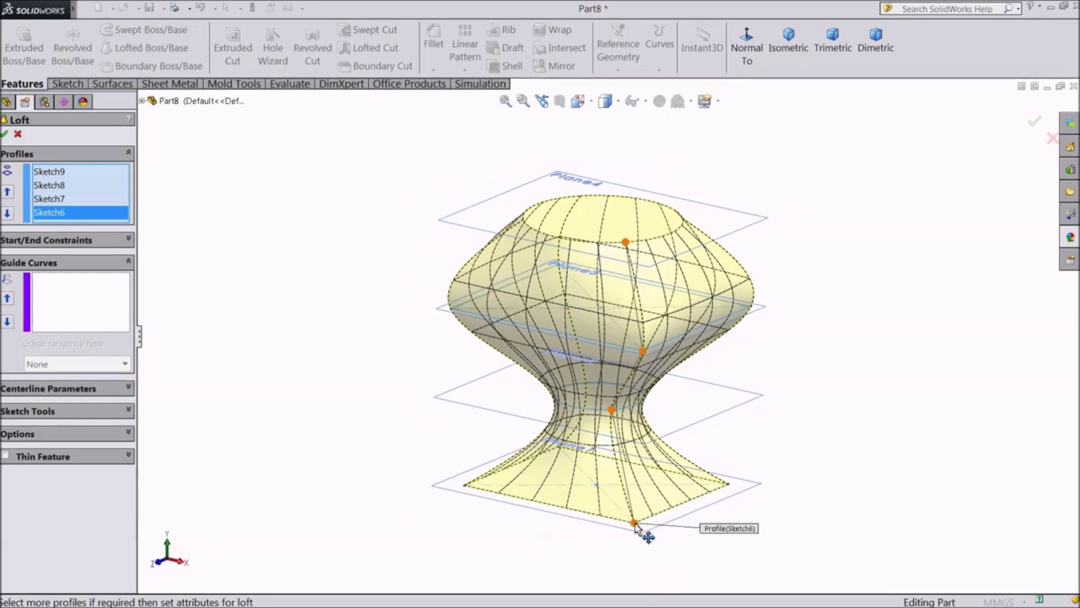
# Step: Check the loft preview and build the solid Loft2 vase
pyautogui.moveTo(808, 457); pyautogui.dragTo(804, 504, button='middle')
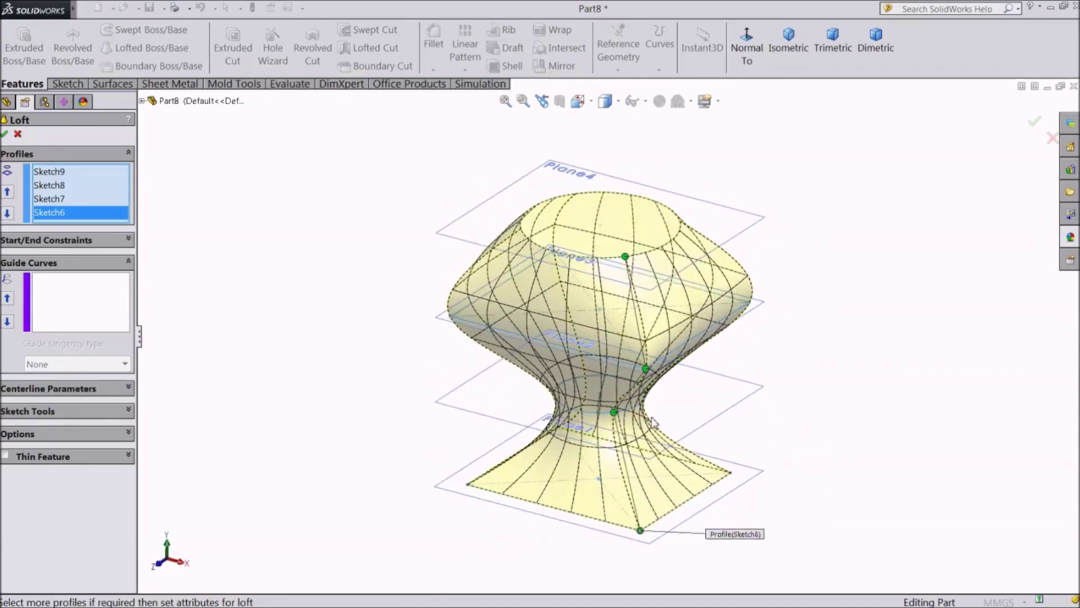
pyautogui.scroll(-2, 652, 422)
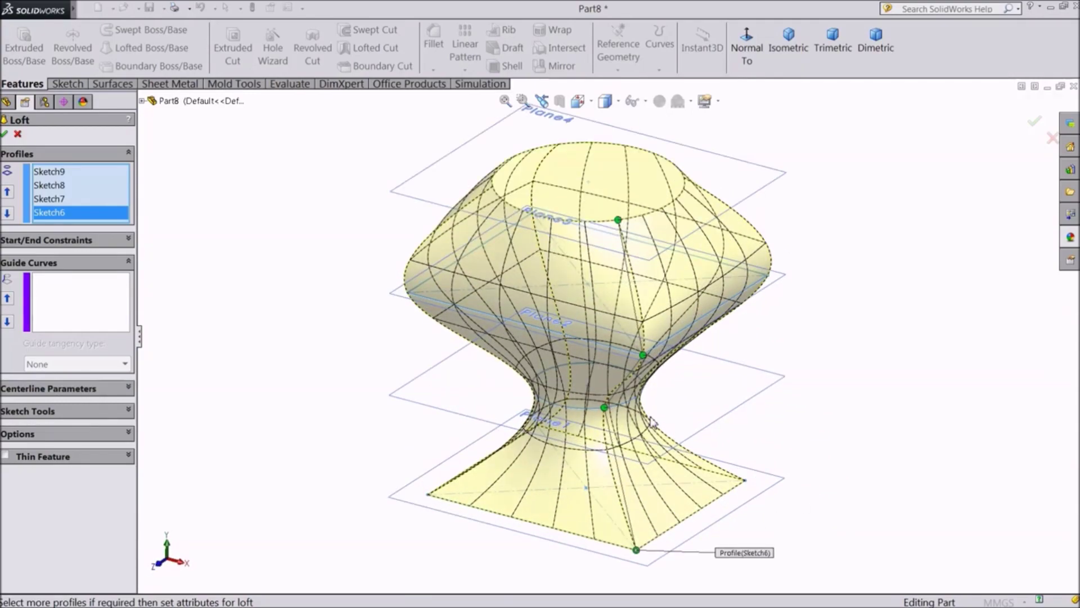
pyautogui.click(5, 135)
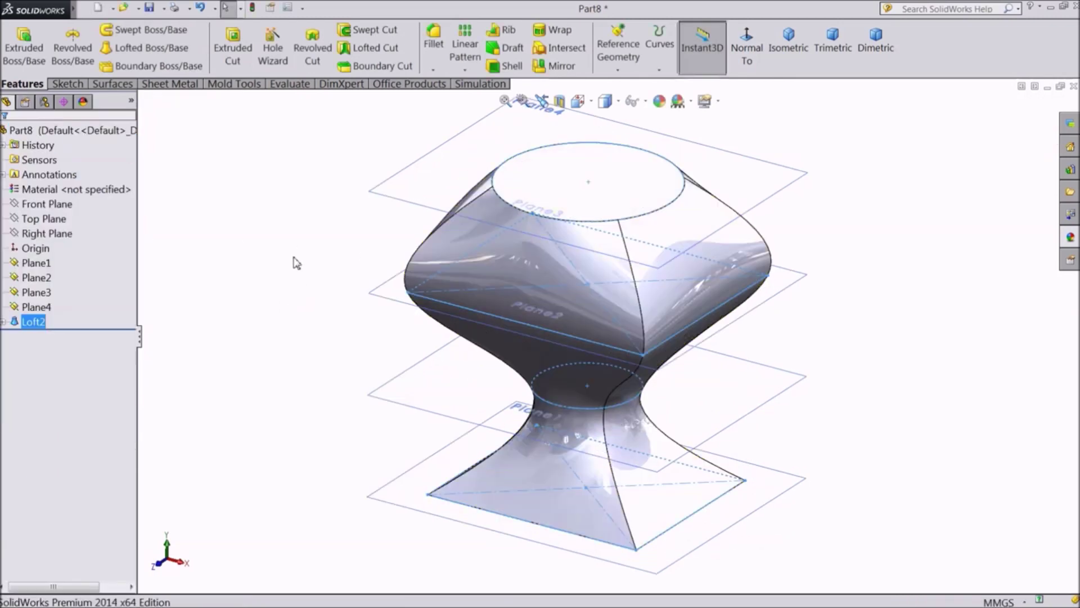
pyautogui.click(293, 261)
pyautogui.moveTo(313, 313); pyautogui.dragTo(307, 254, button='middle')
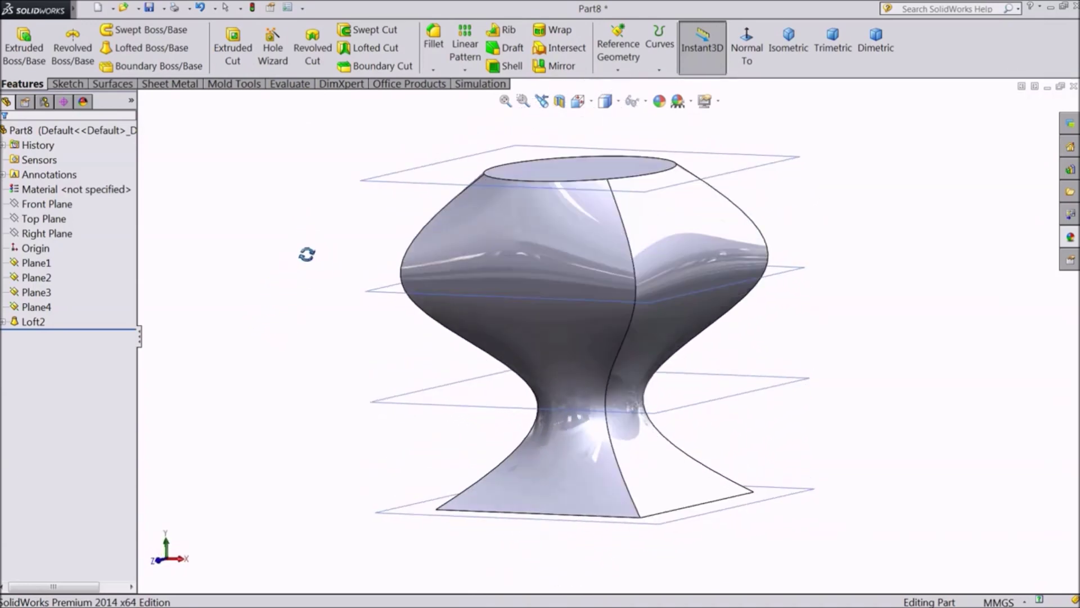
# Step: Edit Loft2, moving the Plane3 rectangle's connector to its right corner to twist the vase
pyautogui.click(25, 322)
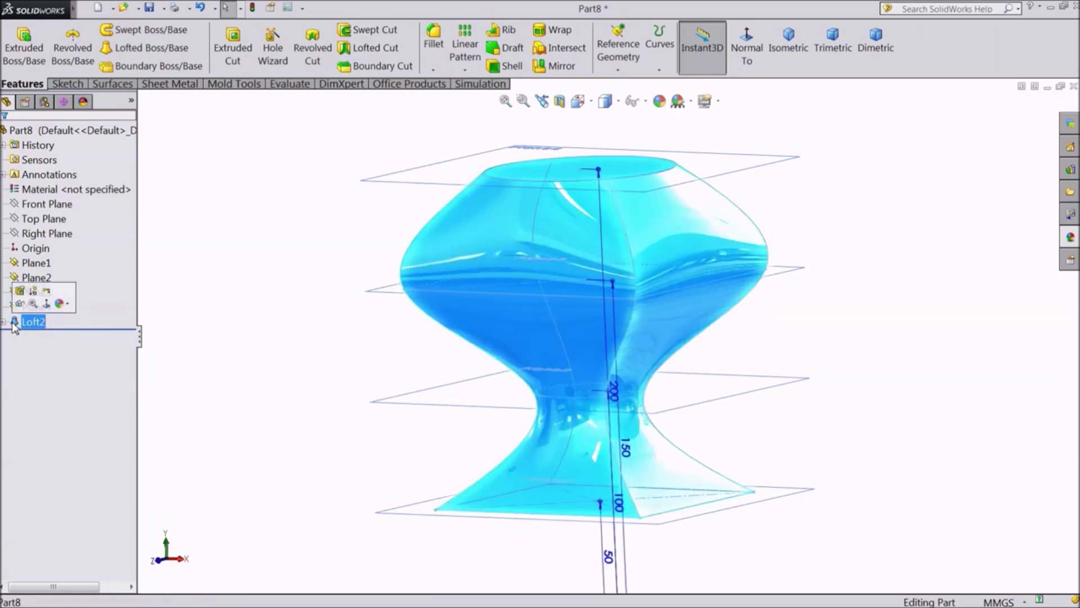
pyautogui.click(20, 291)
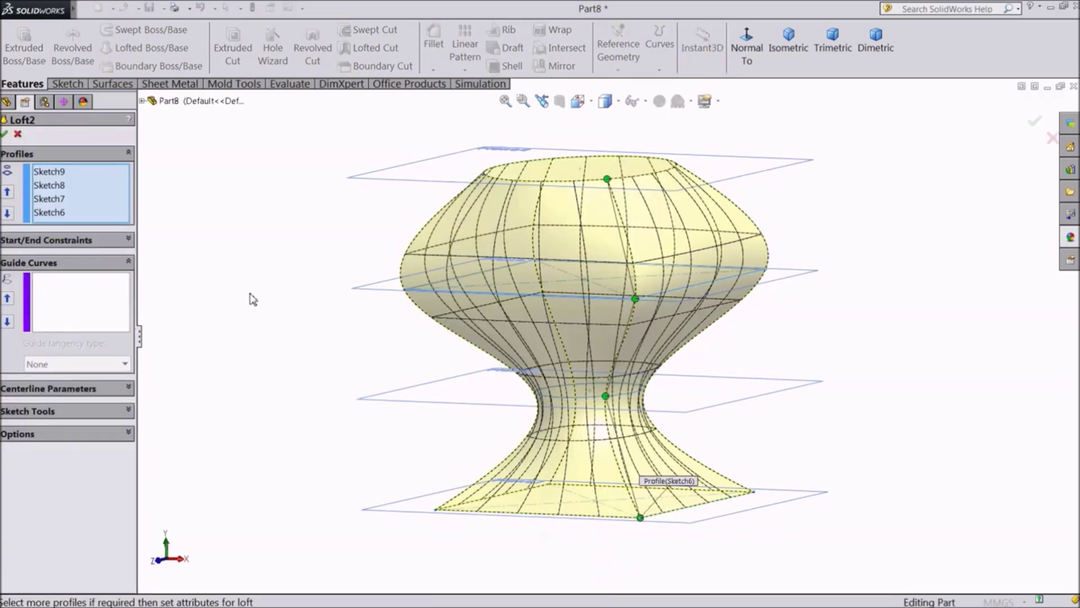
pyautogui.moveTo(221, 307); pyautogui.dragTo(253, 306, button='middle')
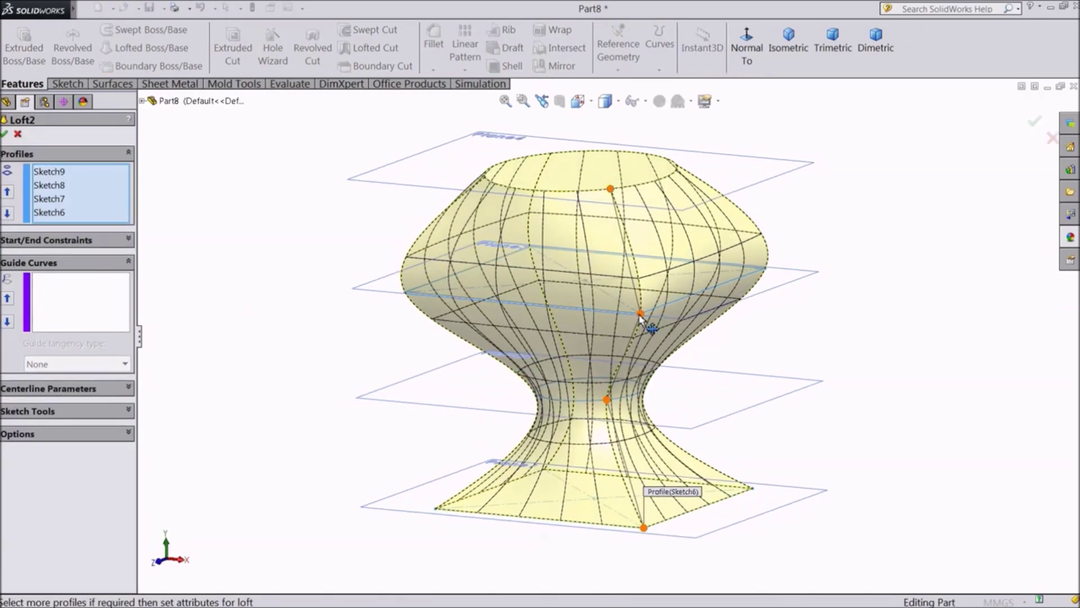
pyautogui.moveTo(640, 313); pyautogui.dragTo(757, 287)
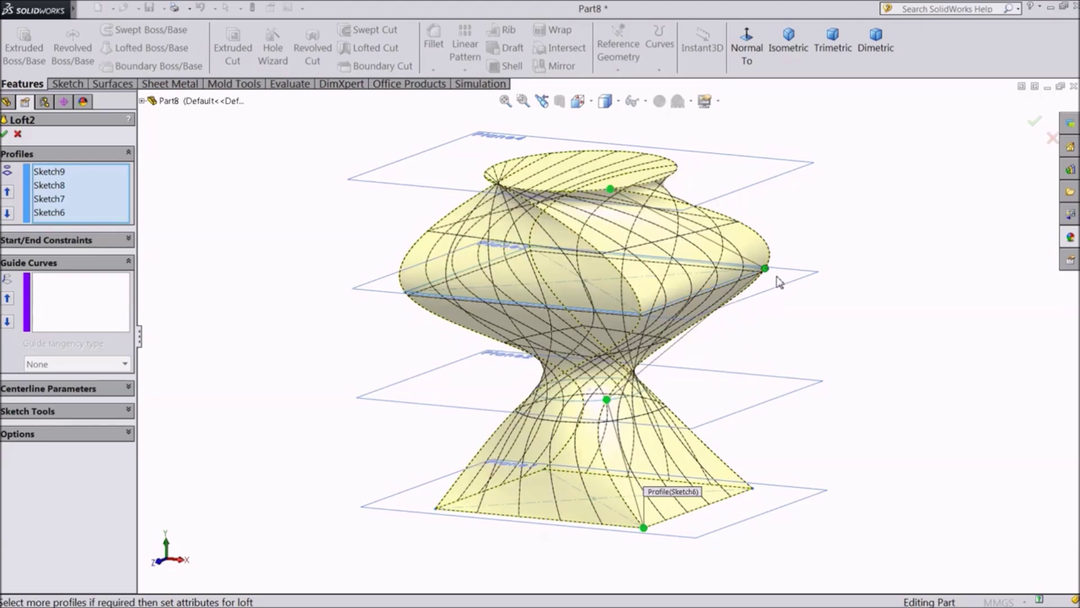
pyautogui.click(5, 135)
pyautogui.moveTo(289, 255)
pyautogui.mouseDown(button='middle')
pyautogui.moveTo(294, 234)
pyautogui.moveTo(198, 236)
pyautogui.moveTo(247, 232)
pyautogui.moveTo(289, 251)
pyautogui.moveTo(304, 353)
pyautogui.moveTo(309, 244)
pyautogui.moveTo(277, 262)
pyautogui.mouseUp(button='middle')
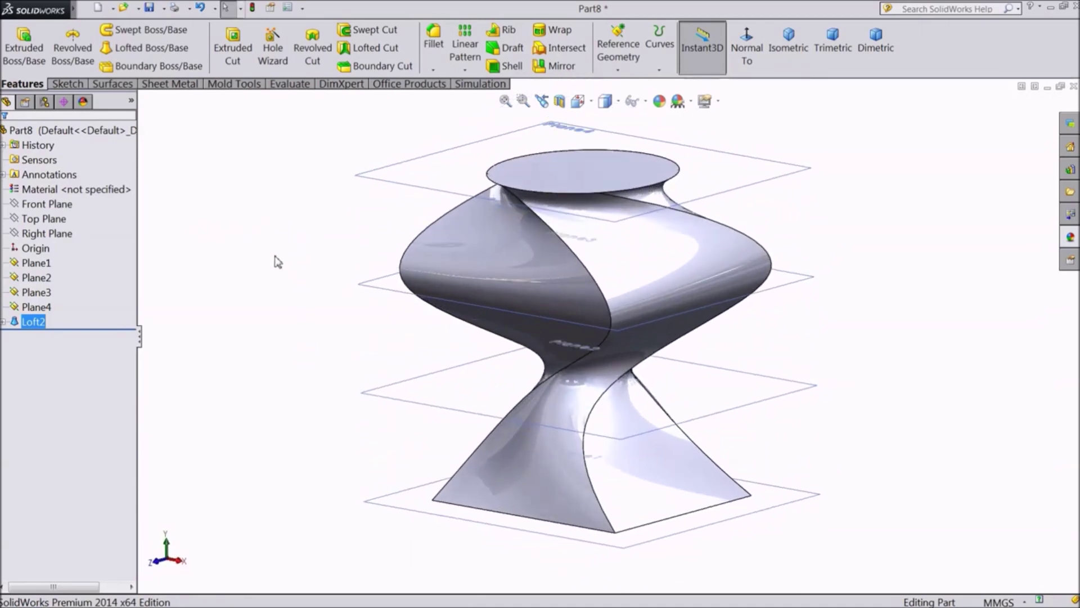
pyautogui.click(23, 325)
# Step: Re-route the Sketch8 connector to the rectangle's left corner, then remove Sketch8 from the profiles
pyautogui.click(28, 292)
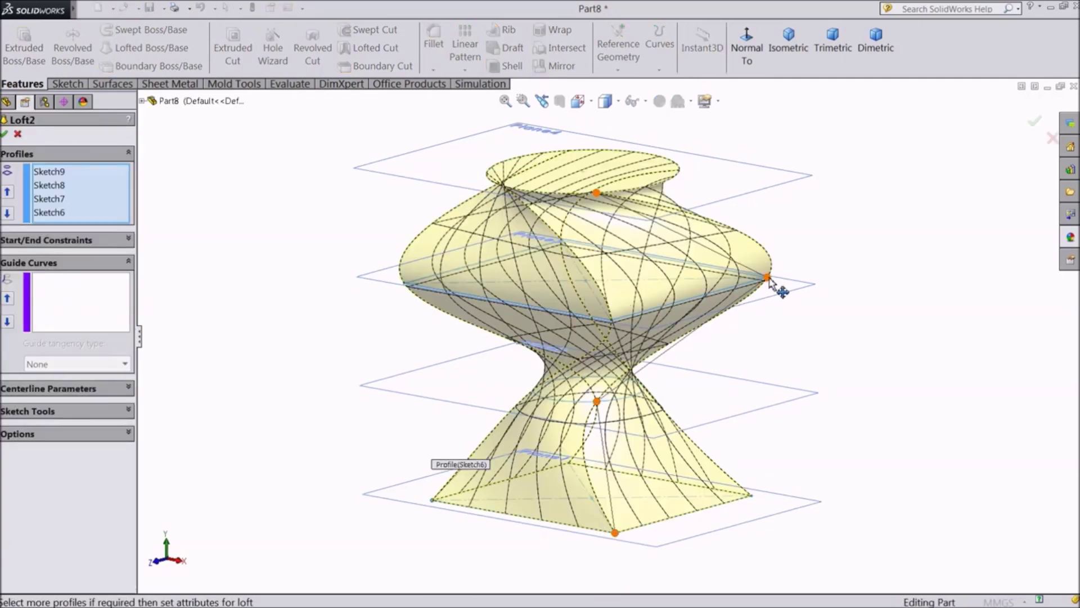
pyautogui.moveTo(768, 278); pyautogui.dragTo(624, 252)
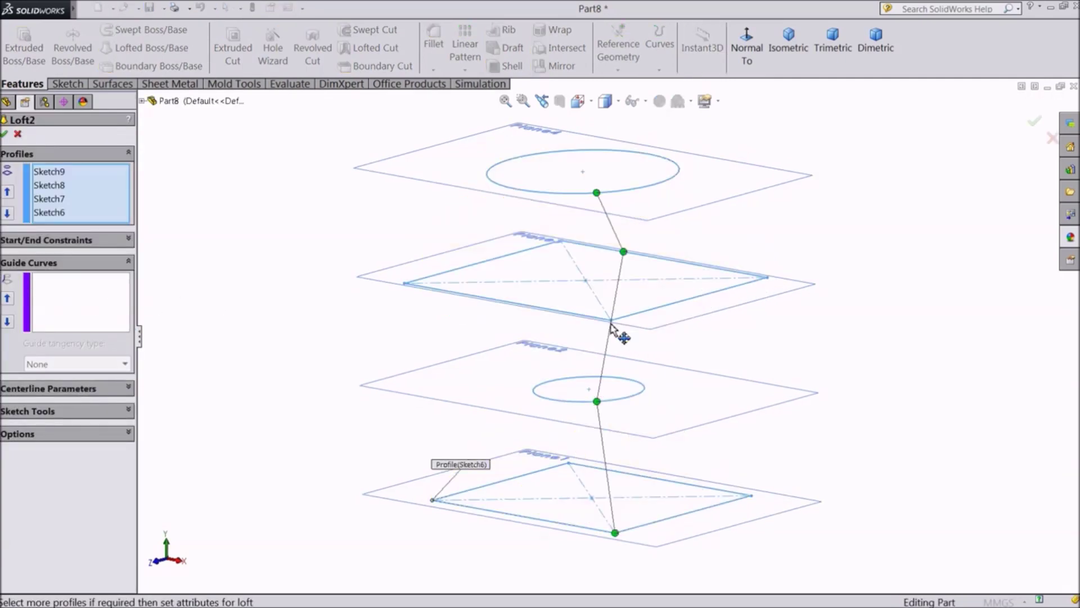
pyautogui.moveTo(714, 239); pyautogui.dragTo(679, 242, button='middle')
pyautogui.moveTo(624, 262)
pyautogui.mouseDown()
pyautogui.moveTo(609, 343)
pyautogui.moveTo(484, 298)
pyautogui.moveTo(626, 277)
pyautogui.moveTo(787, 296)
pyautogui.mouseUp()
pyautogui.moveTo(859, 242); pyautogui.dragTo(822, 251, button='middle')
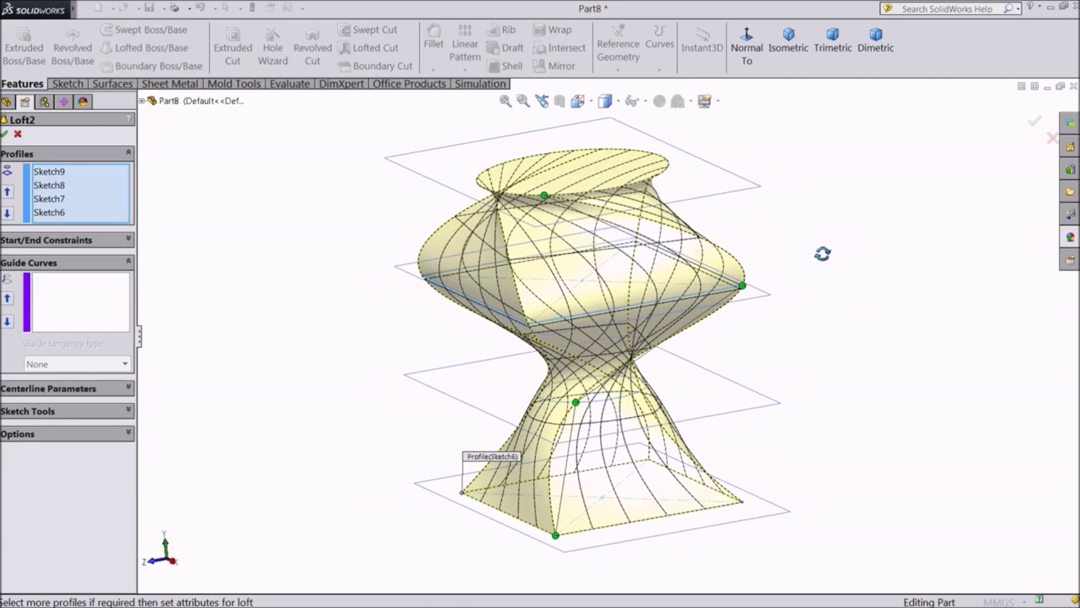
pyautogui.moveTo(744, 287)
pyautogui.mouseDown()
pyautogui.moveTo(529, 329)
pyautogui.moveTo(540, 340)
pyautogui.mouseUp()
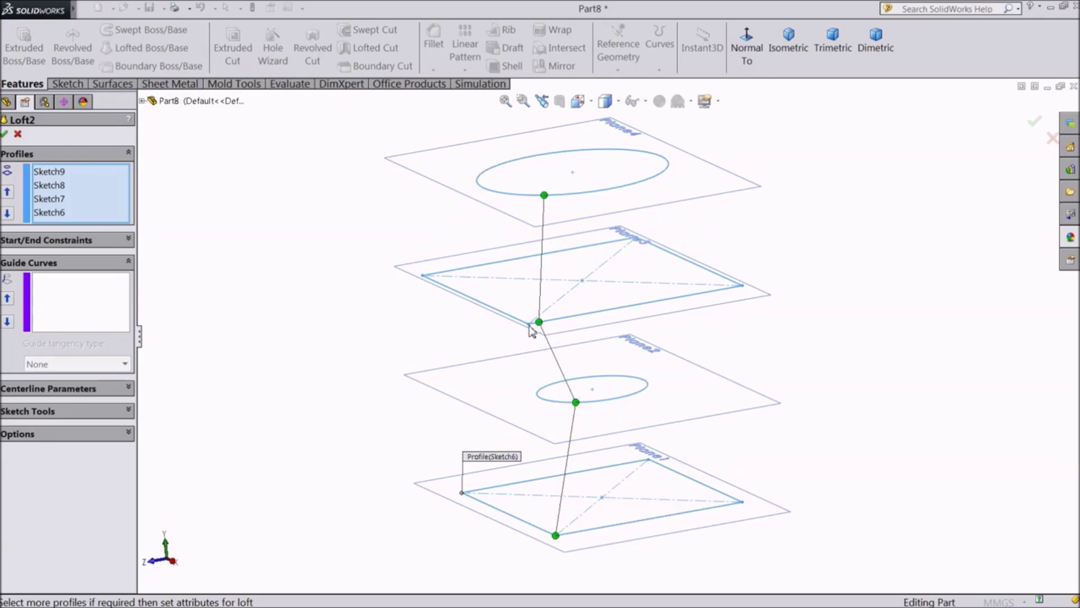
pyautogui.click(530, 327)
# Step: Clear the loft profiles and reselect Sketch9, Sketch8, Sketch7 and Sketch6 in order
pyautogui.rightClick(80, 204)
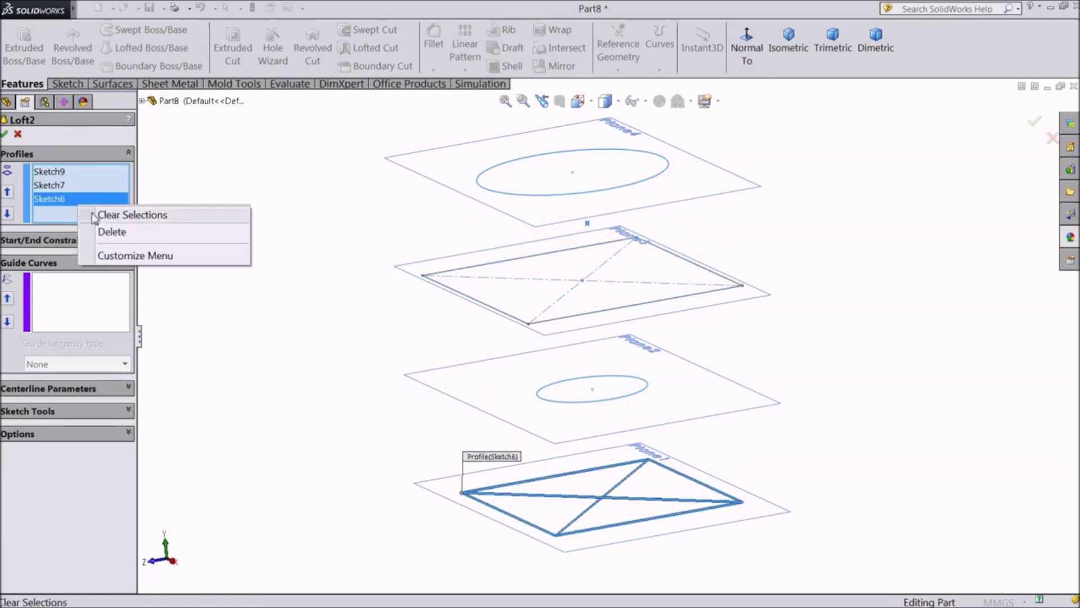
pyautogui.click(113, 216)
pyautogui.click(538, 196)
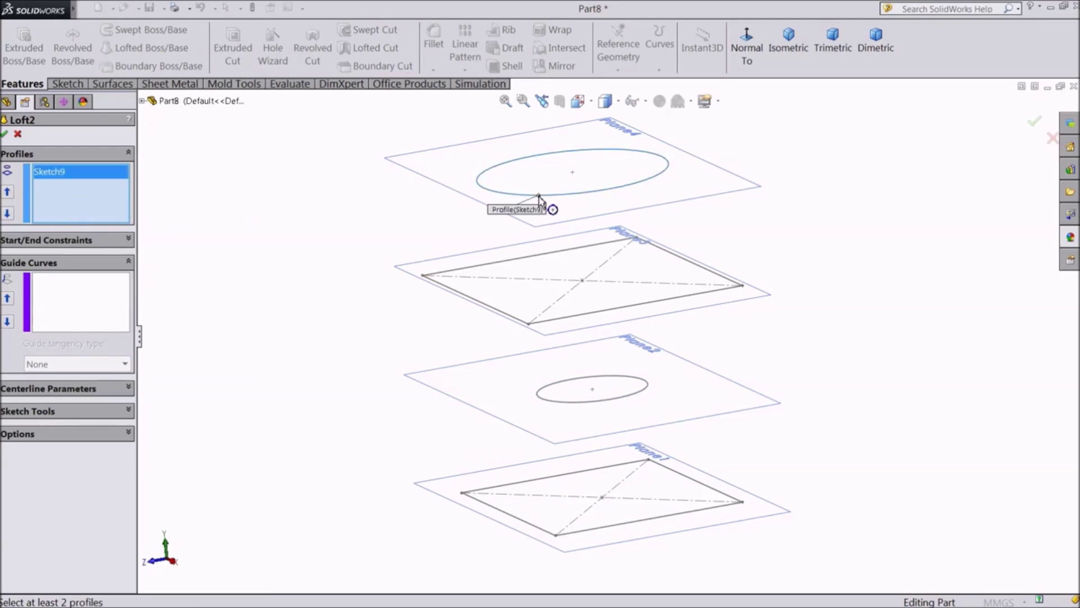
pyautogui.click(528, 324)
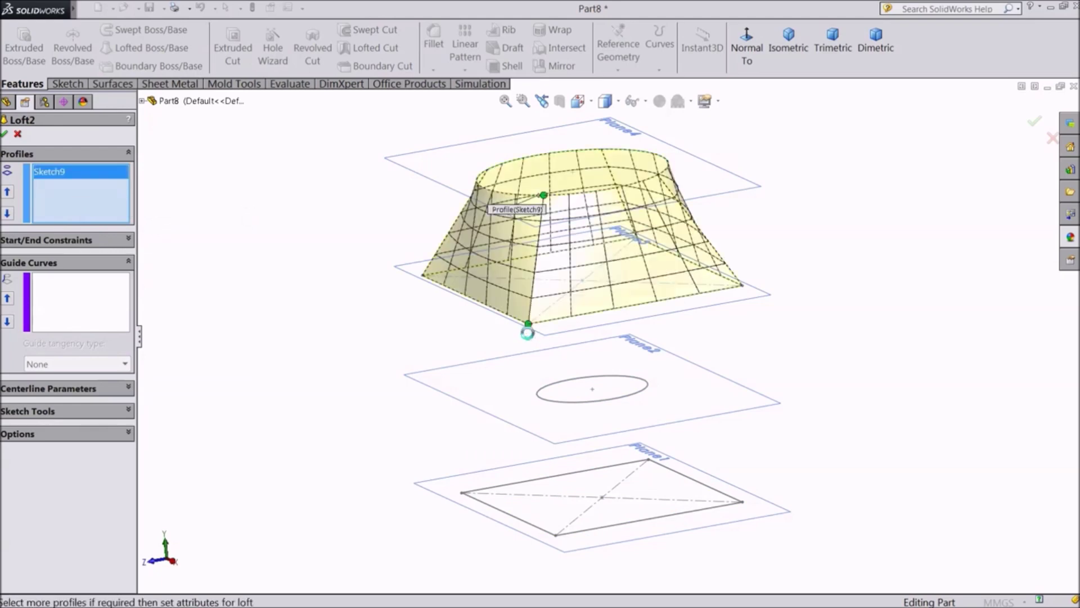
pyautogui.click(555, 400)
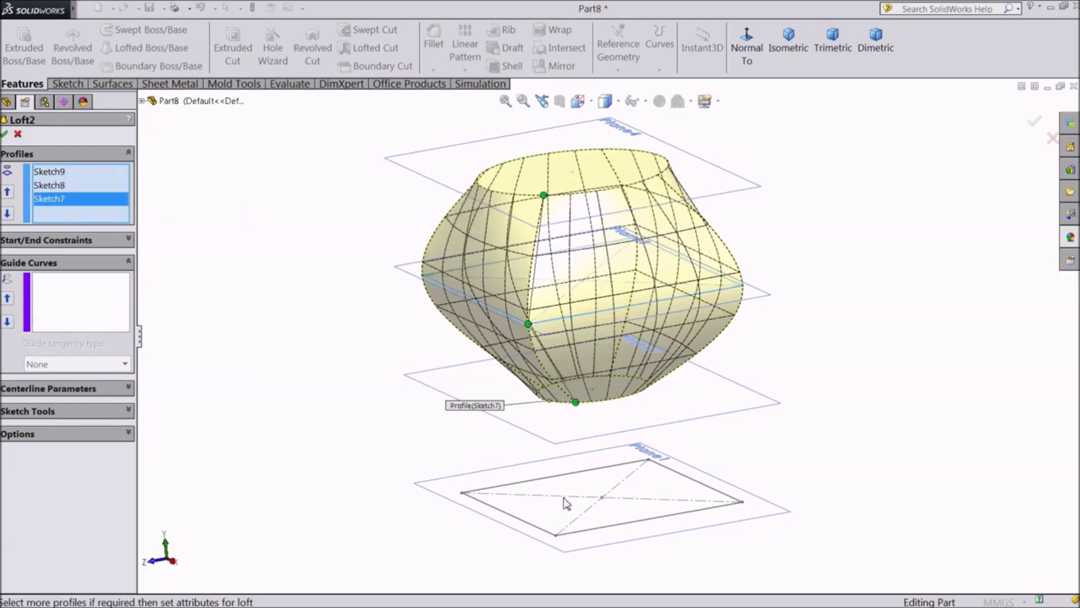
pyautogui.click(556, 536)
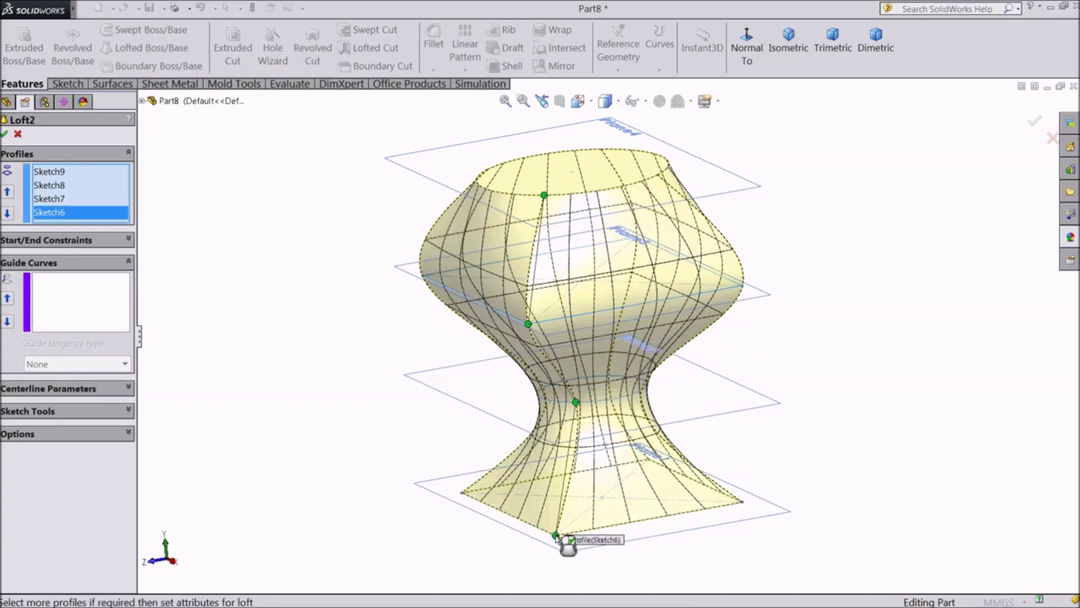
pyautogui.moveTo(449, 369)
pyautogui.mouseDown(button='middle')
pyautogui.moveTo(545, 340)
pyautogui.moveTo(548, 361)
pyautogui.moveTo(491, 362)
pyautogui.moveTo(504, 375)
pyautogui.mouseUp(button='middle')
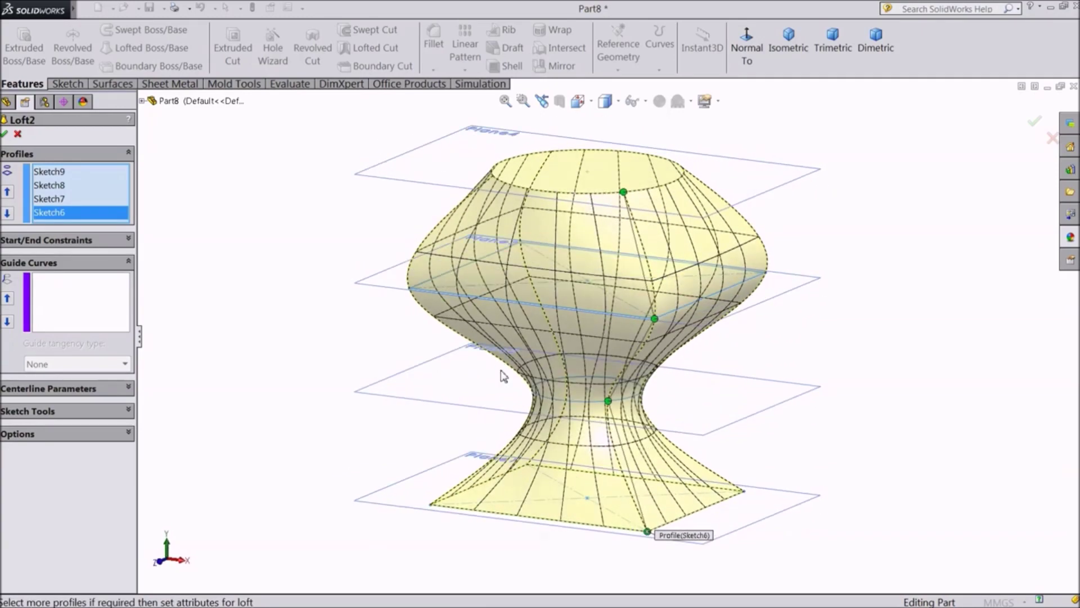
# Step: Activate Guide Curves and accept the rebuilt, untwisted Loft2
pyautogui.click(62, 302)
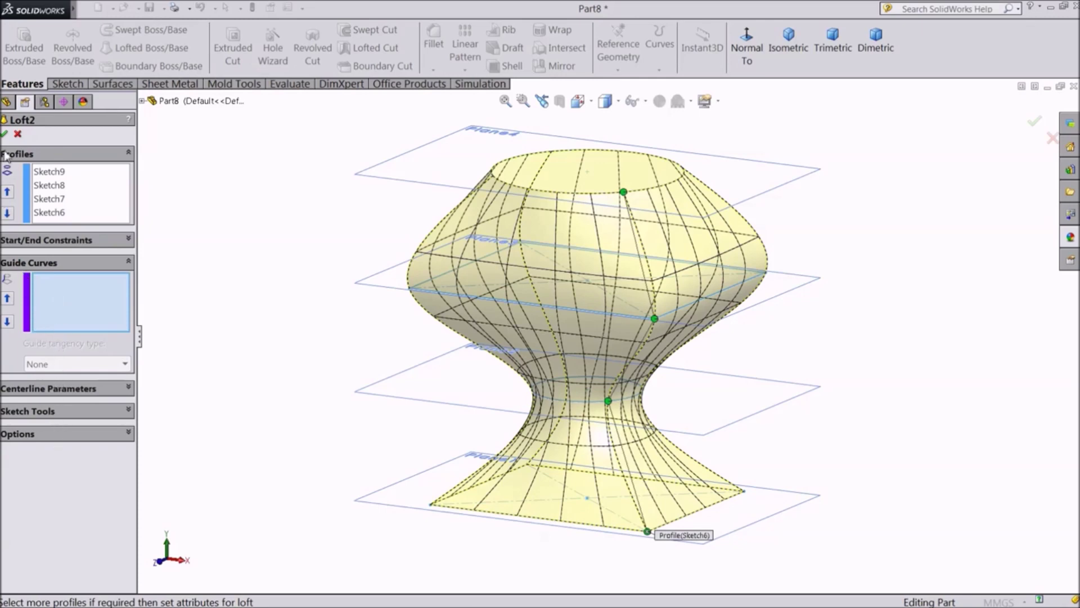
pyautogui.click(6, 133)
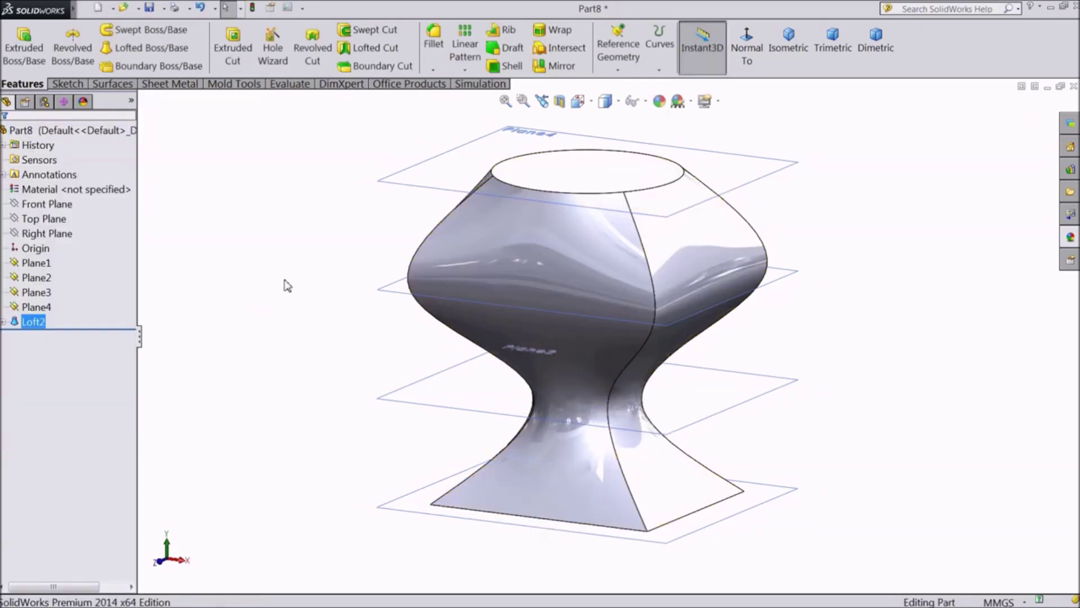
pyautogui.moveTo(319, 259)
pyautogui.mouseDown(button='middle')
pyautogui.moveTo(320, 330)
pyautogui.moveTo(383, 292)
pyautogui.moveTo(323, 271)
pyautogui.mouseUp(button='middle')
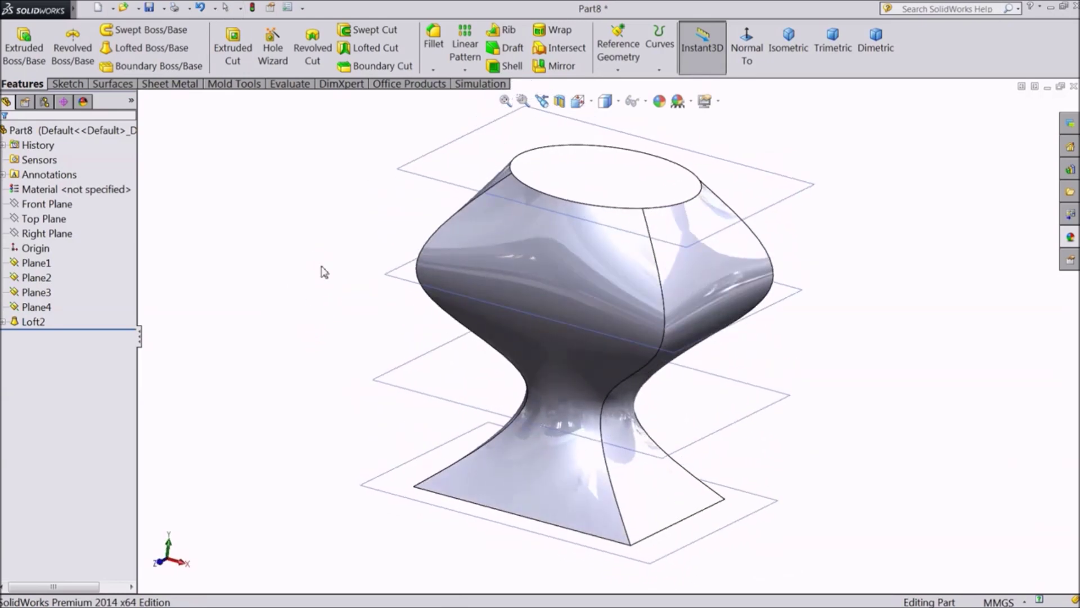
pyautogui.rightClick(31, 323)
# Step: Delete Loft2 and start a new loft with Sketch9 as the first profile
pyautogui.click(67, 395)
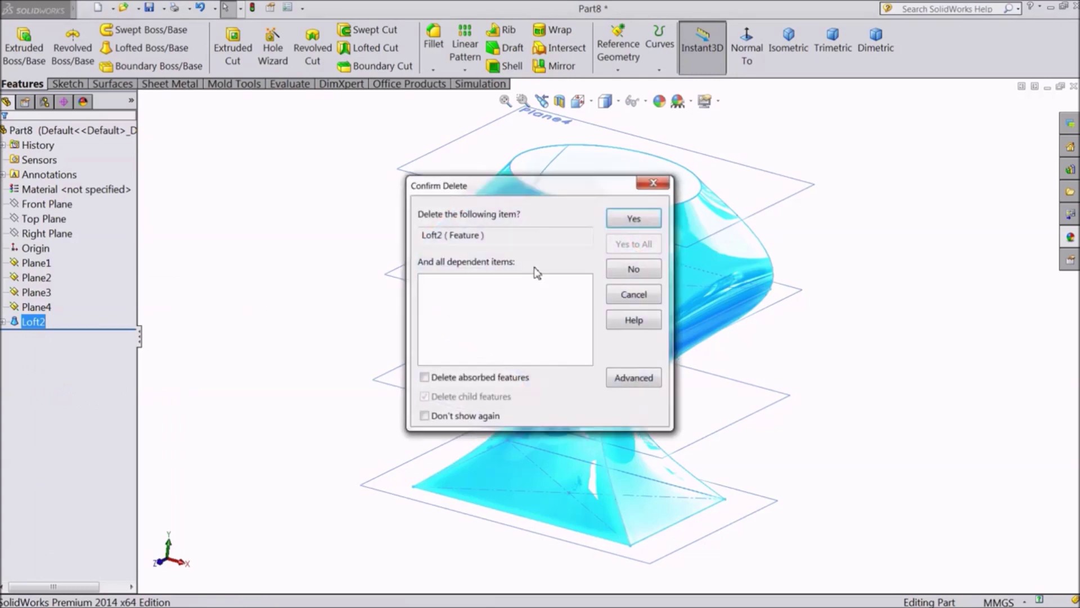
pyautogui.click(633, 222)
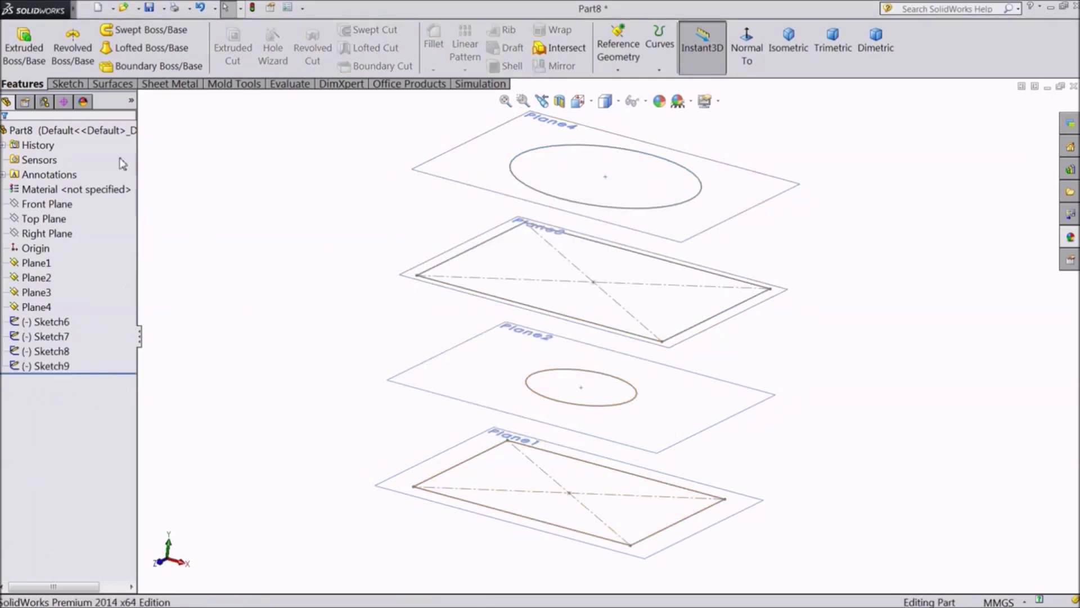
pyautogui.click(148, 50)
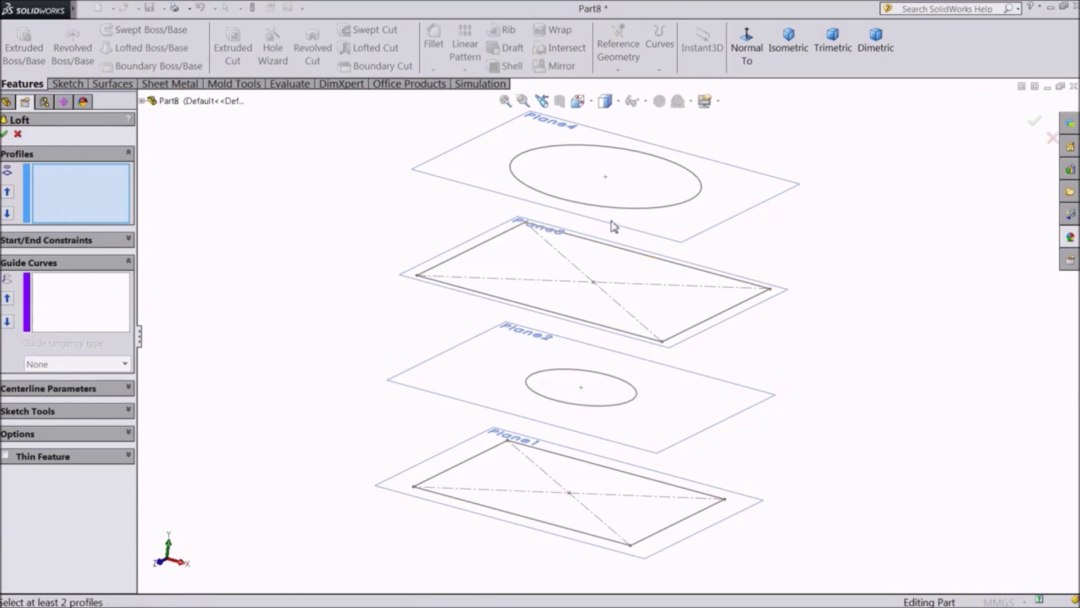
pyautogui.click(630, 218)
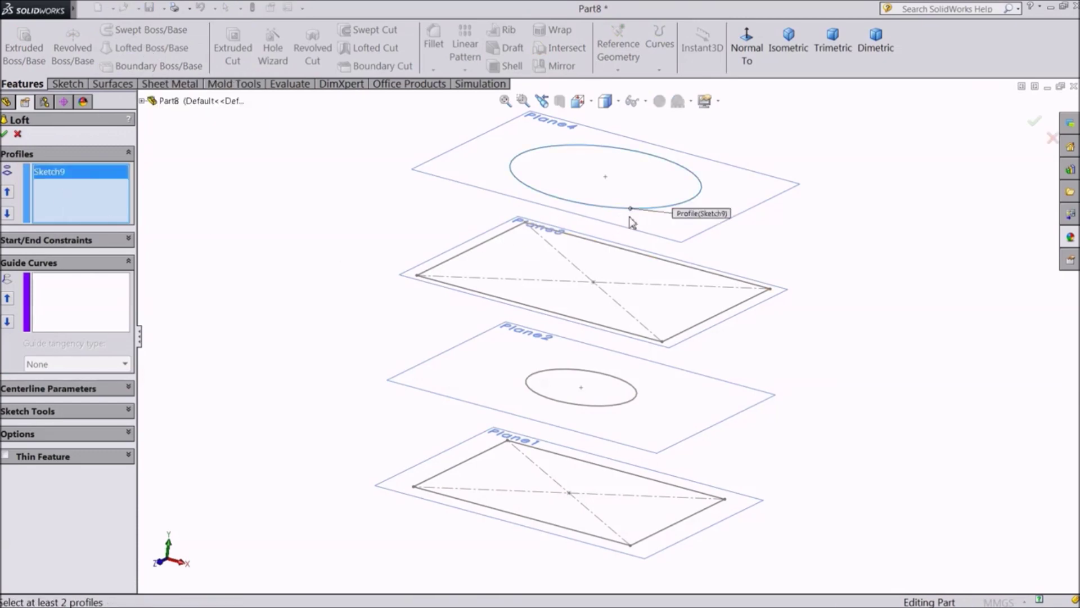
# Step: Add Sketch8, Sketch7 and Sketch6 as profiles and make the loft a 2.00 mm thin wall
pyautogui.click(662, 341)
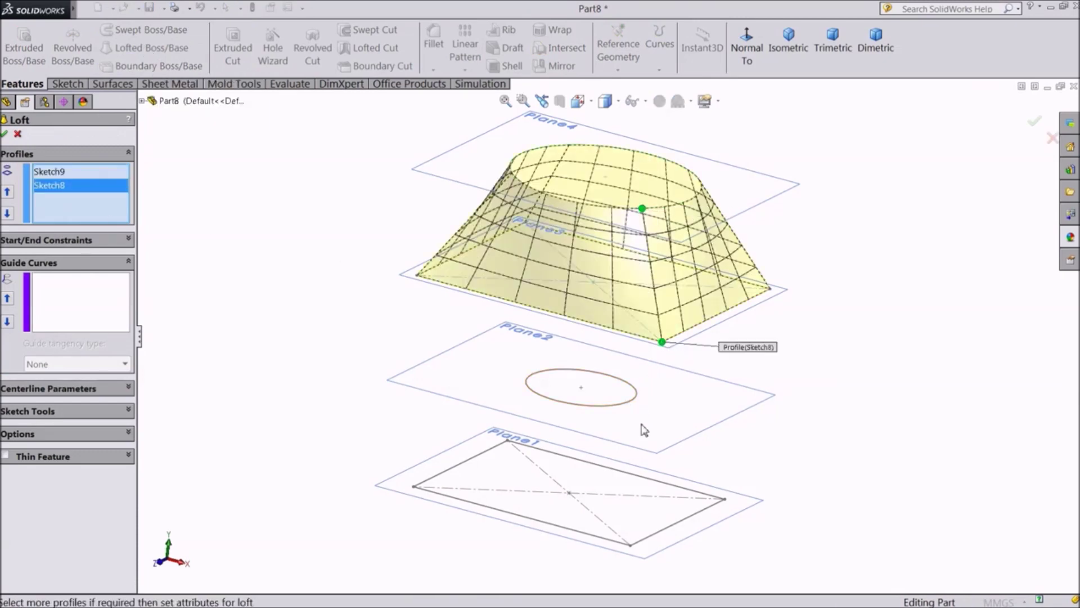
pyautogui.click(620, 408)
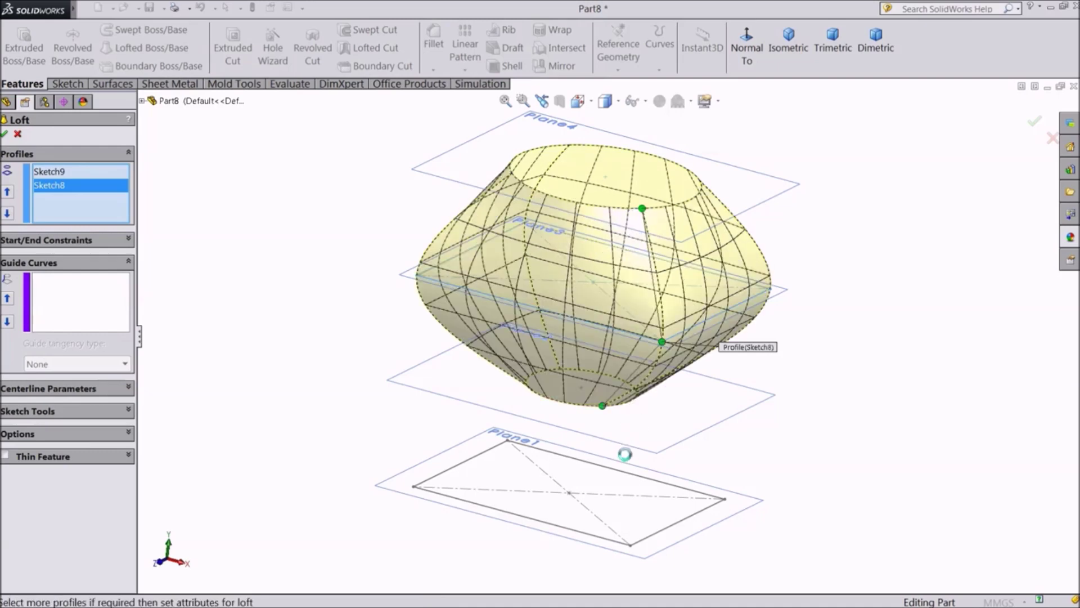
pyautogui.click(631, 545)
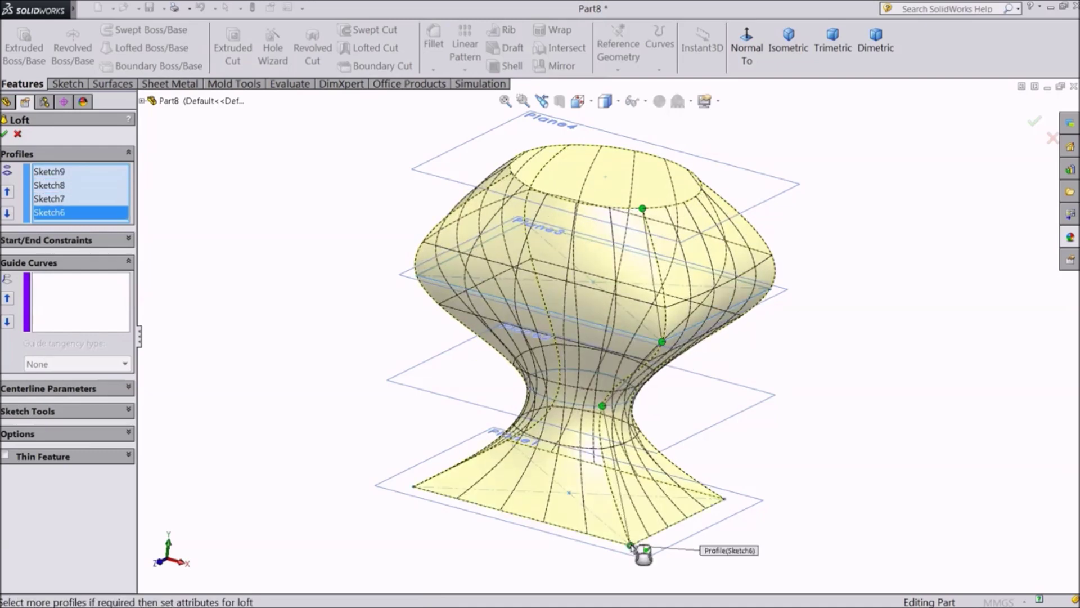
pyautogui.click(5, 456)
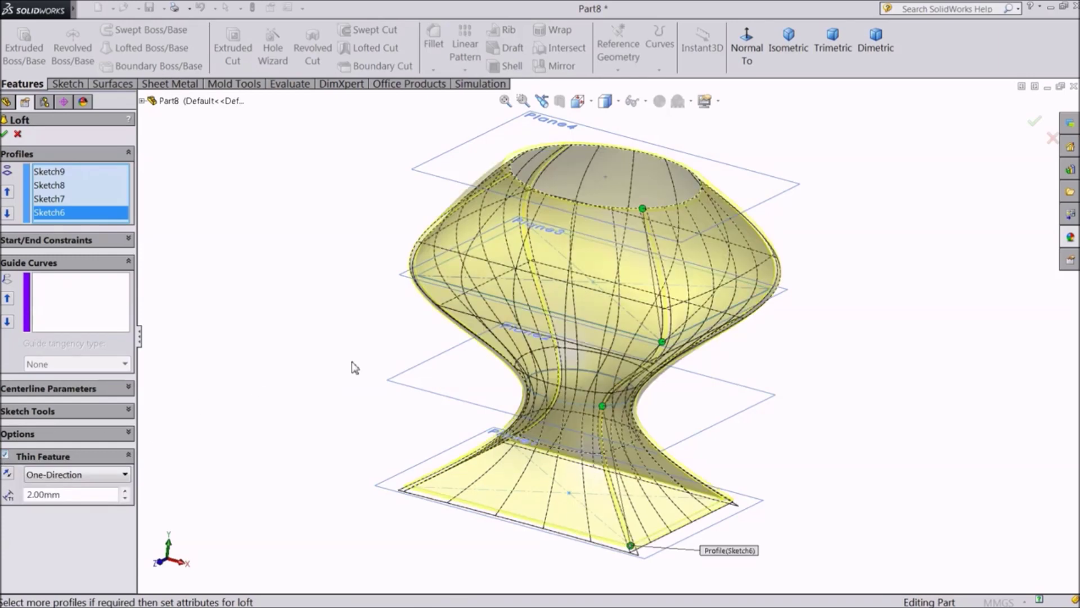
# Step: Make the loft a 2.00 mm one-direction thin feature and accept it as Loft-Thin2
pyautogui.moveTo(356, 368); pyautogui.dragTo(334, 195, button='middle')
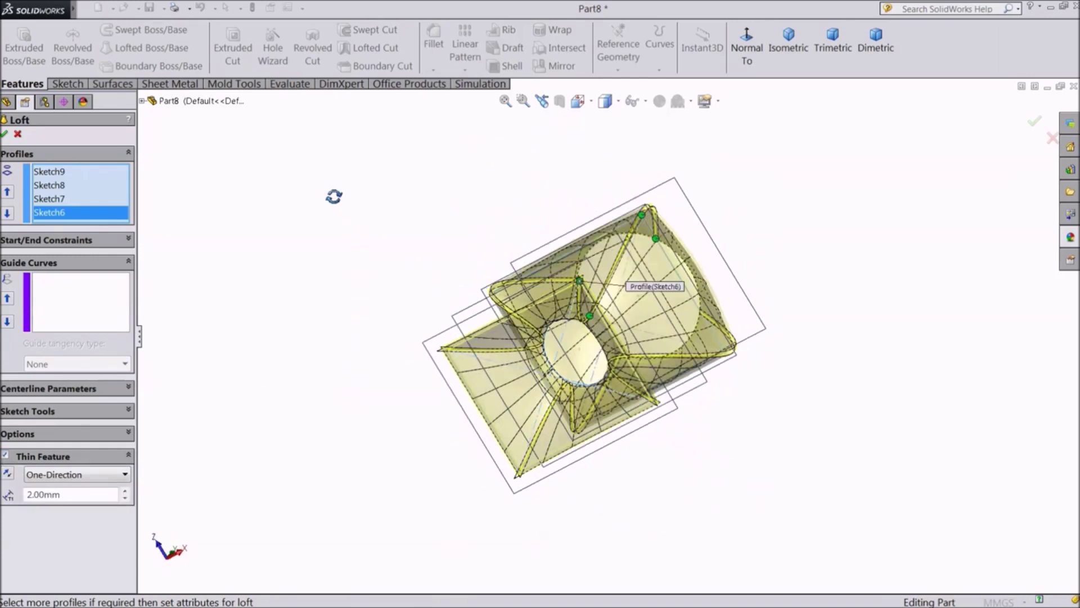
pyautogui.scroll(-4, 459, 359)
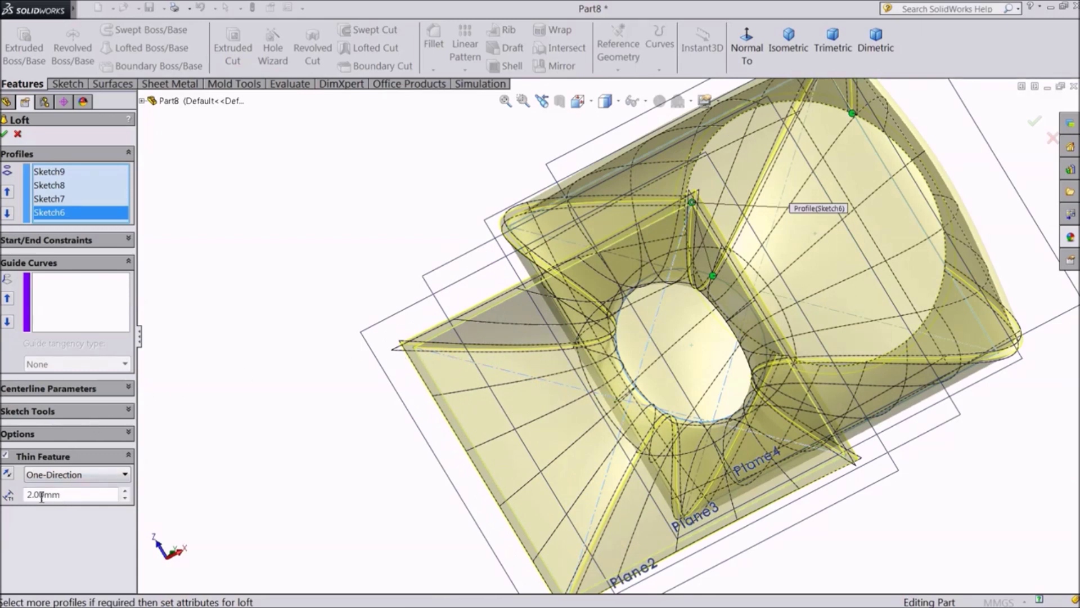
pyautogui.click(7, 475)
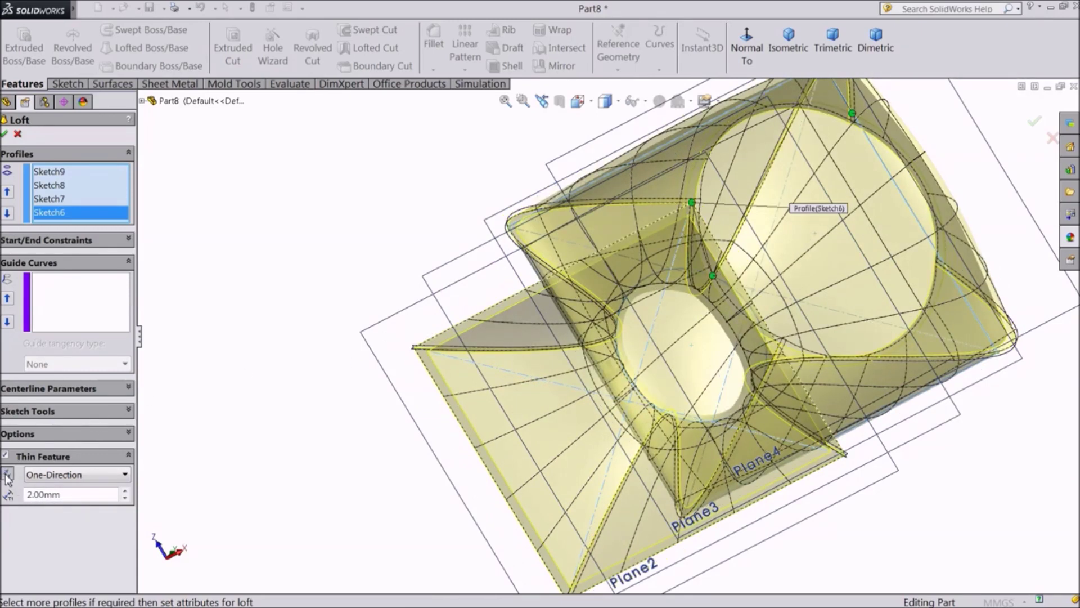
pyautogui.click(7, 475)
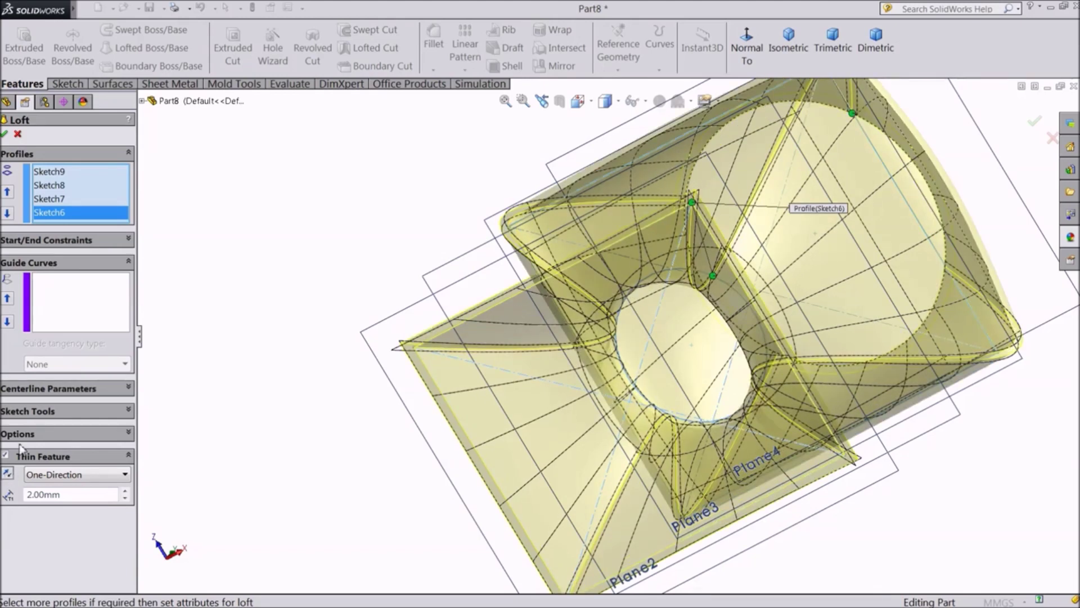
pyautogui.click(6, 135)
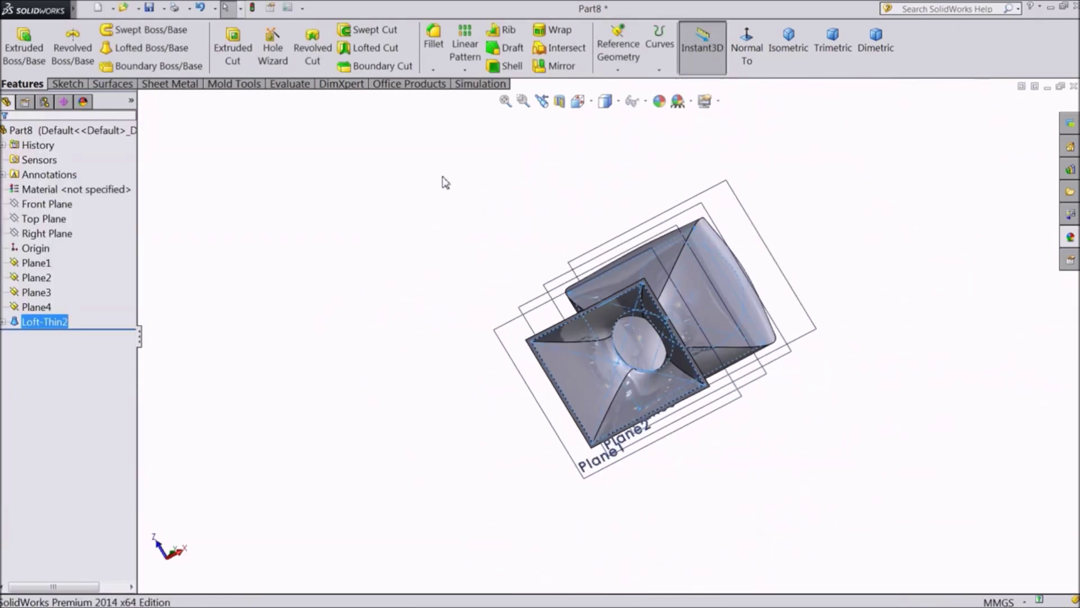
# Step: Hide the vase's four reference planes, Plane1 through Plane4
pyautogui.click(535, 186)
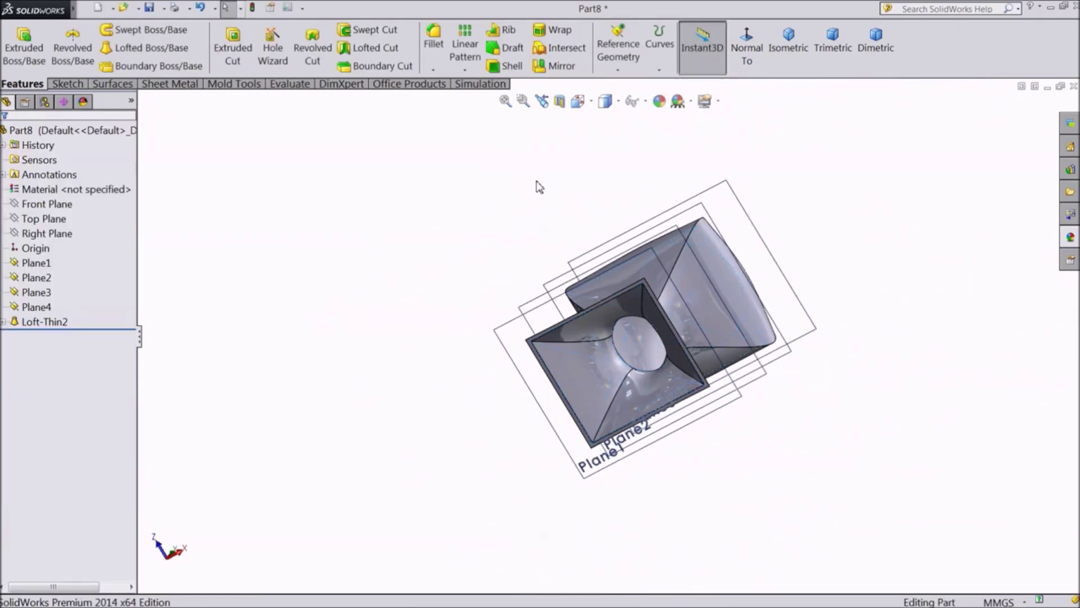
pyautogui.moveTo(535, 185); pyautogui.dragTo(453, 200, button='middle')
pyautogui.scroll(-2, 715, 298)
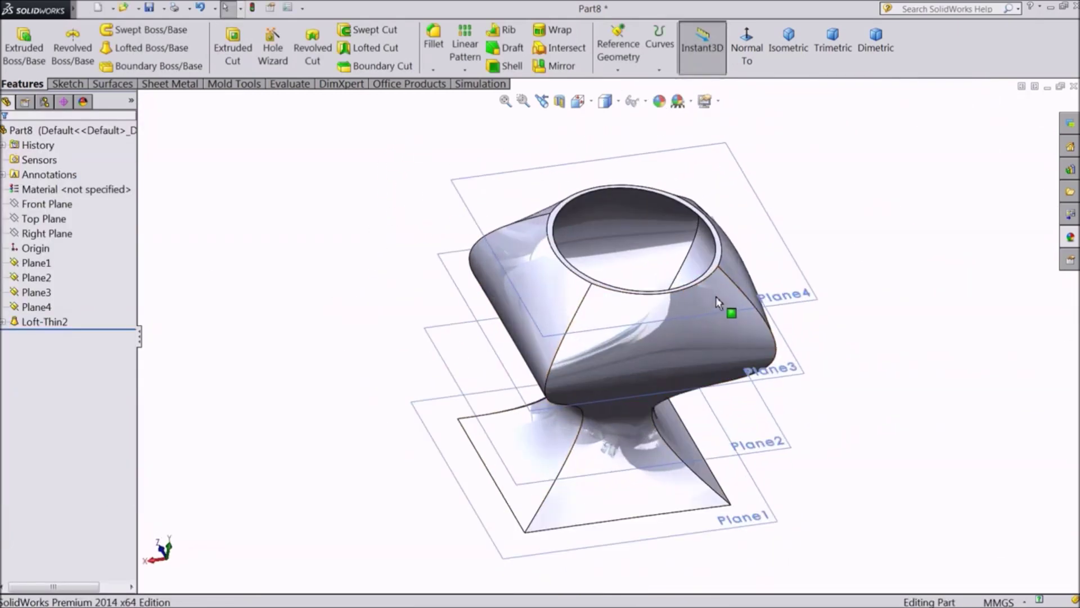
pyautogui.moveTo(841, 358); pyautogui.dragTo(777, 312, button='middle')
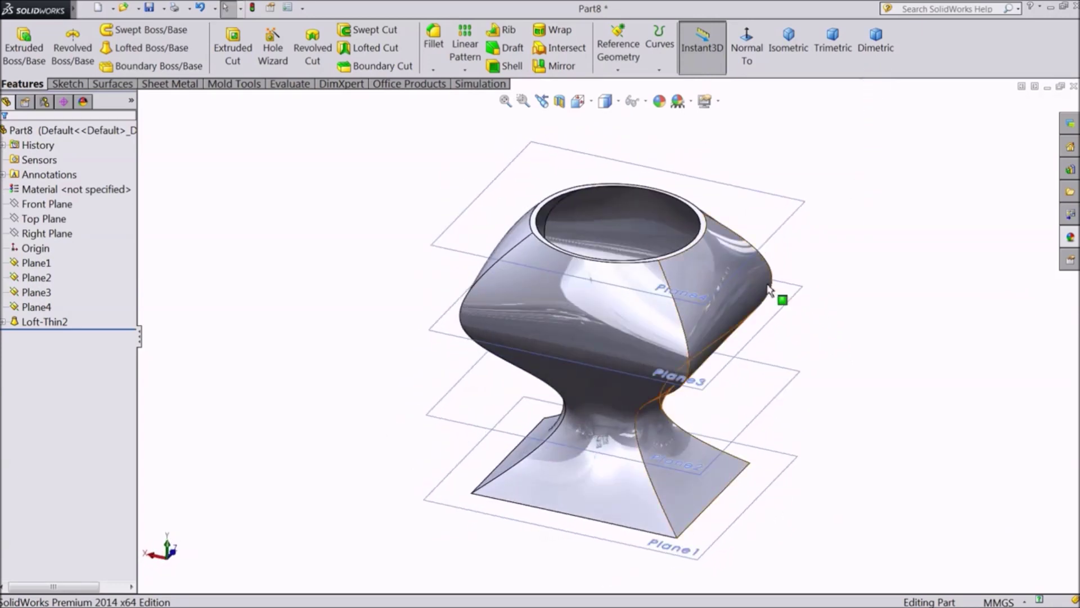
pyautogui.moveTo(94, 264); pyautogui.dragTo(31, 315)
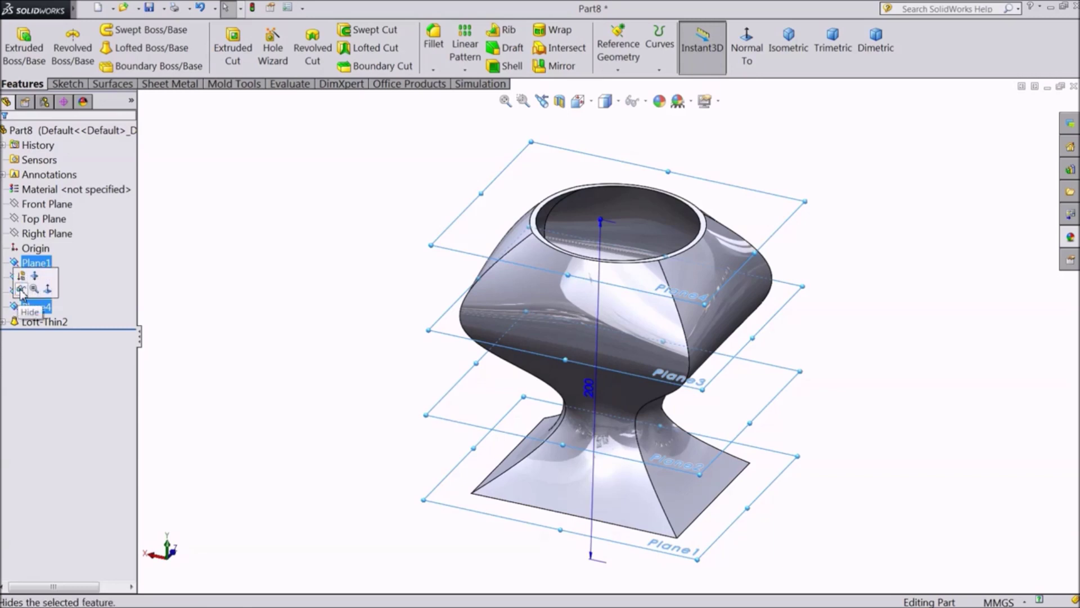
pyautogui.click(21, 289)
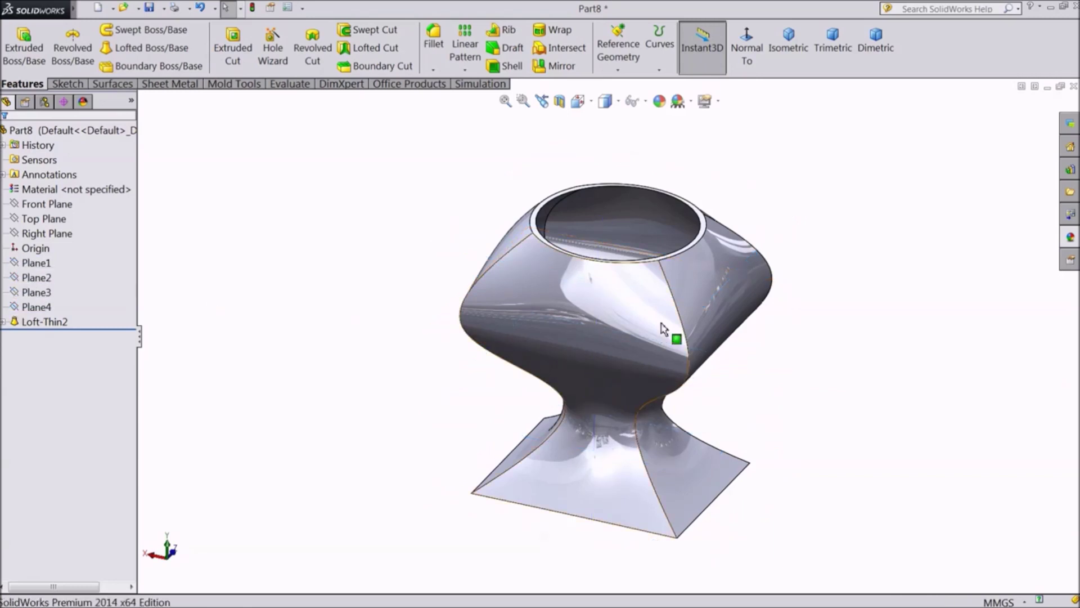
# Step: Orbit to inspect the vase's square base, its top opening, and Part1's stacked sketches
pyautogui.moveTo(789, 481); pyautogui.dragTo(374, 505, button='middle')
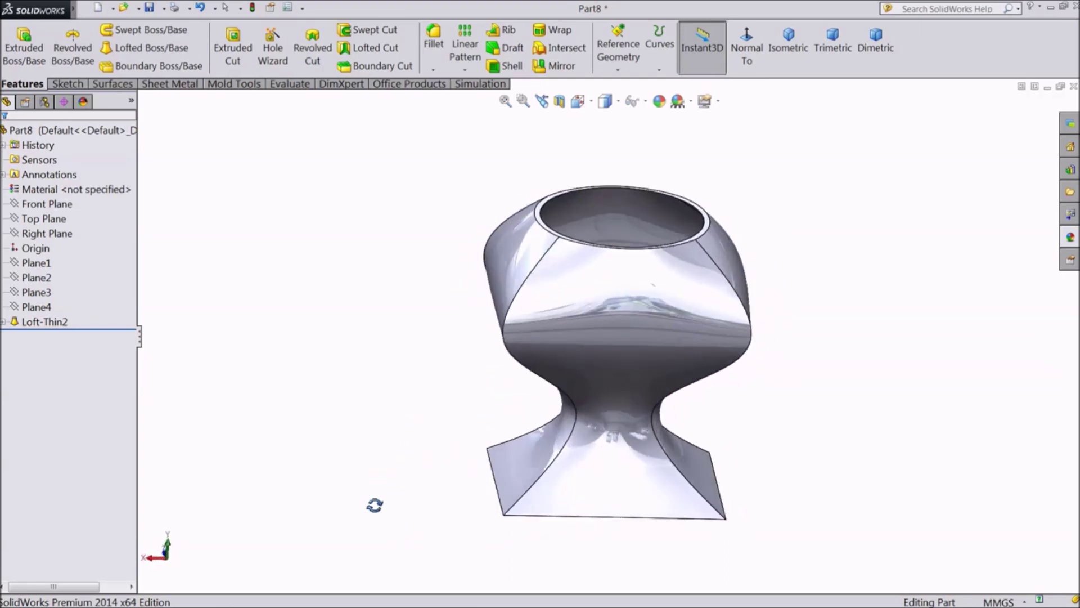
pyautogui.moveTo(436, 374); pyautogui.dragTo(412, 387, button='middle')
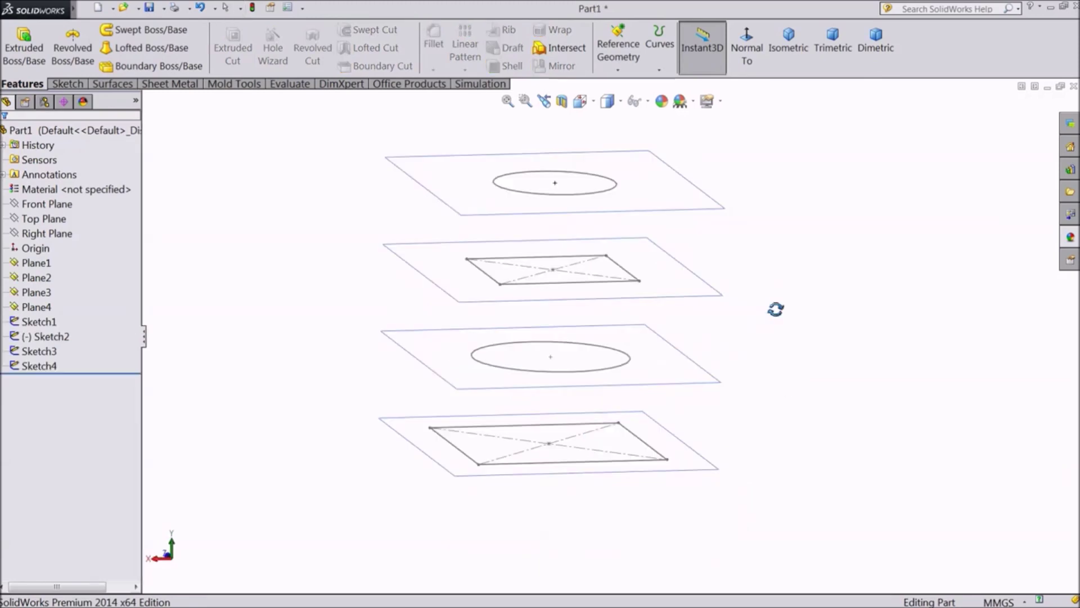
pyautogui.moveTo(775, 309); pyautogui.dragTo(717, 325, button='middle')
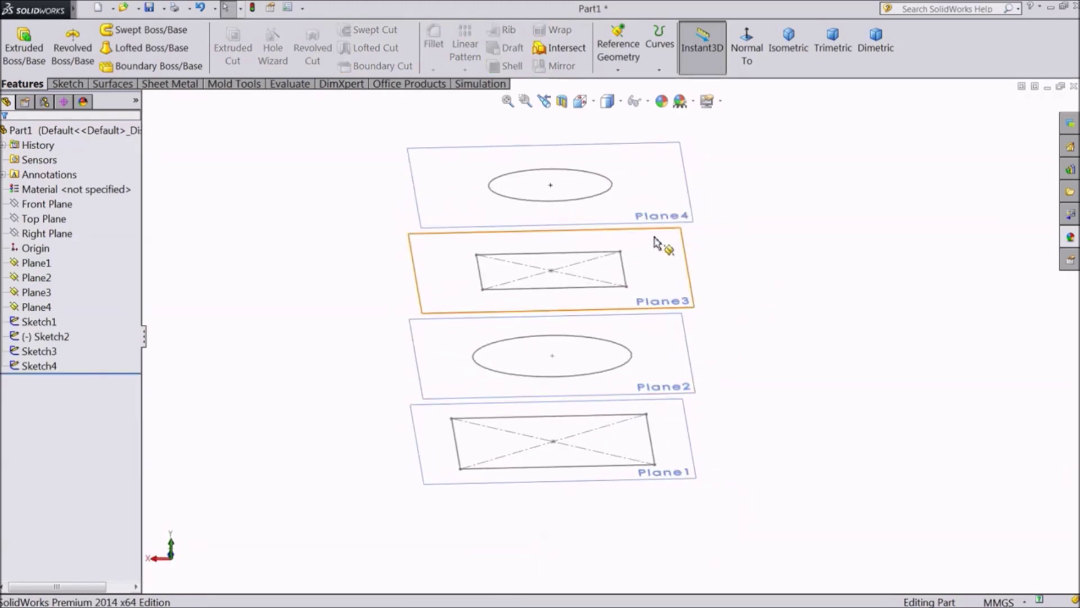
# Step: Hide Plane1 through Plane4 in Part1, leaving only the four profile sketches visible
pyautogui.moveTo(734, 287)
pyautogui.mouseDown(button='middle')
pyautogui.moveTo(719, 248)
pyautogui.moveTo(702, 285)
pyautogui.mouseUp(button='middle')
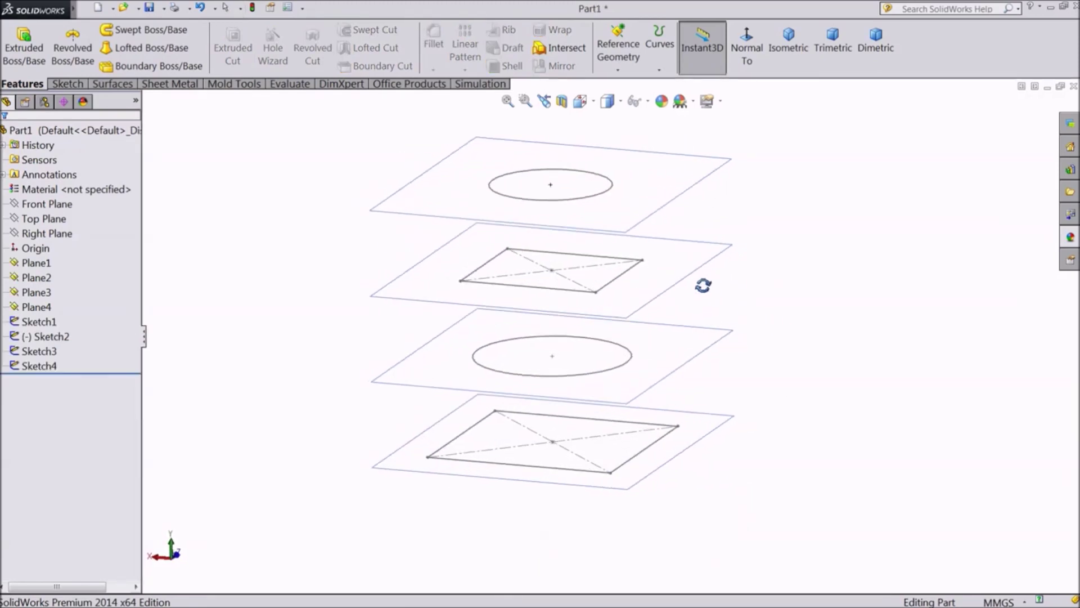
pyautogui.moveTo(73, 261); pyautogui.dragTo(38, 313)
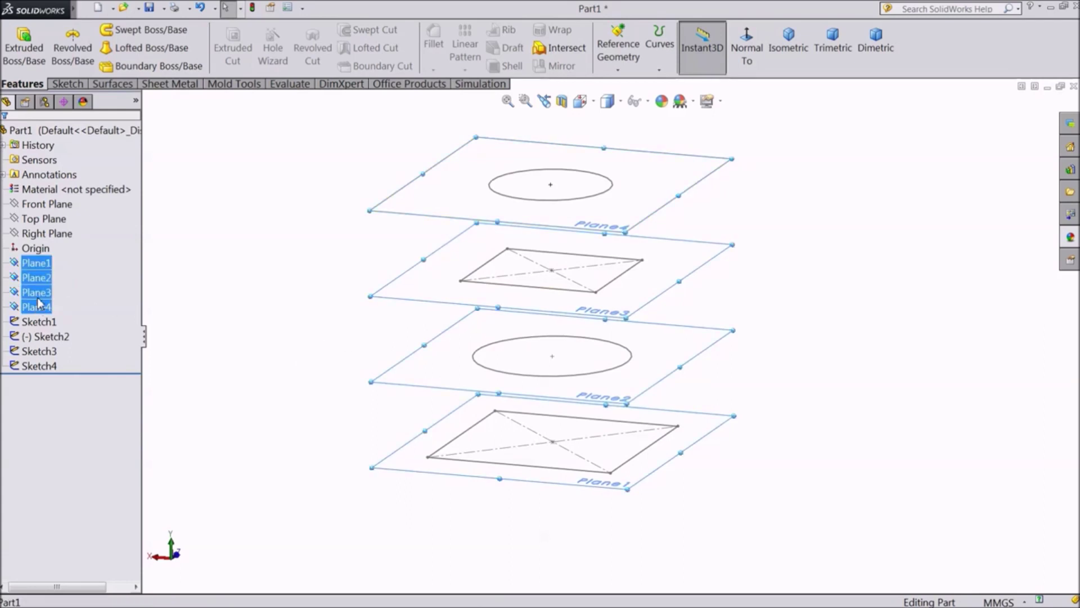
pyautogui.rightClick(38, 304)
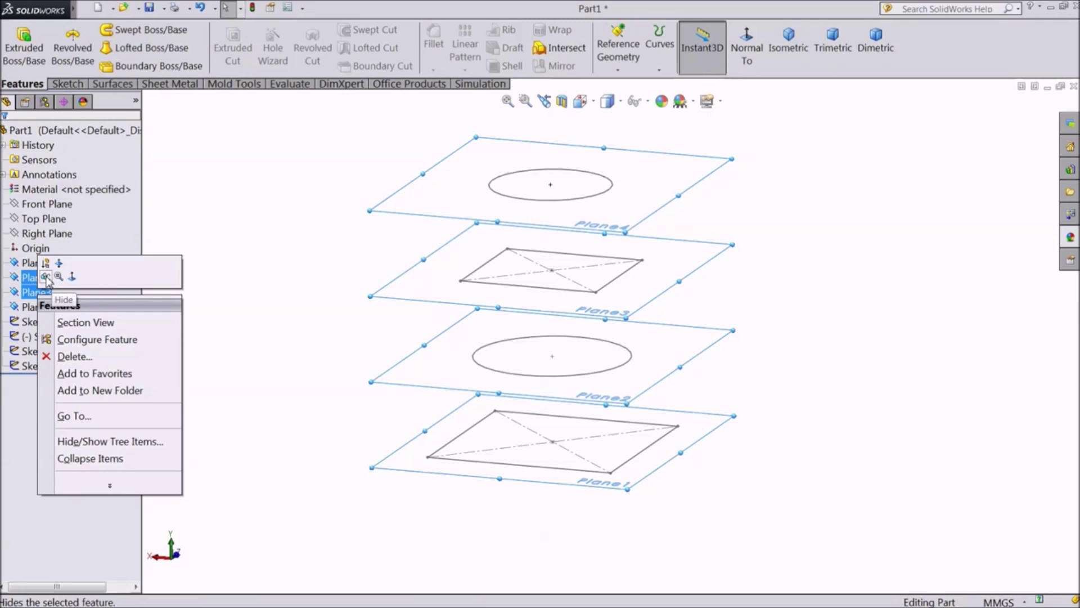
pyautogui.click(45, 276)
# Step: Select Right Plane as the plane for the next sketch
pyautogui.moveTo(659, 267)
pyautogui.mouseDown(button='middle')
pyautogui.moveTo(668, 174)
pyautogui.moveTo(634, 275)
pyautogui.moveTo(614, 206)
pyautogui.moveTo(605, 234)
pyautogui.mouseUp(button='middle')
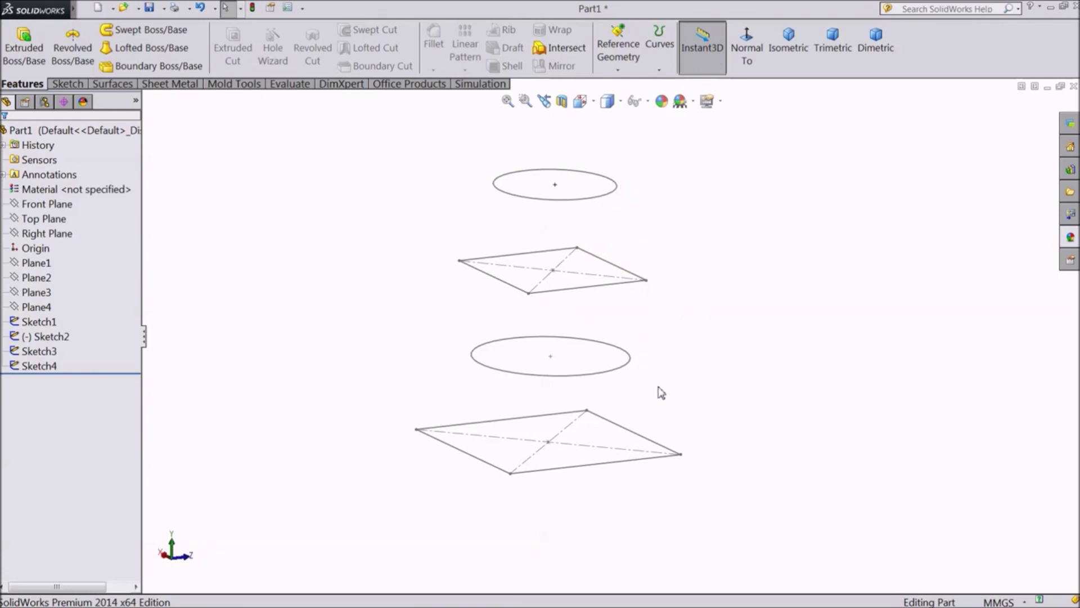
pyautogui.click(36, 234)
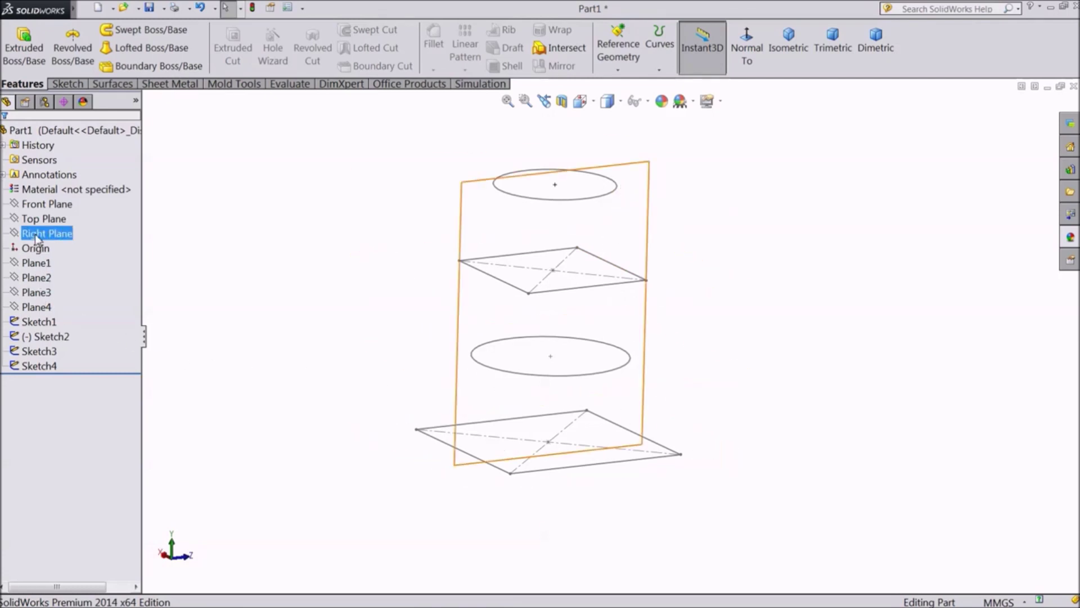
pyautogui.moveTo(265, 289)
pyautogui.mouseDown(button='middle')
pyautogui.moveTo(269, 217)
pyautogui.moveTo(245, 240)
pyautogui.moveTo(275, 257)
pyautogui.mouseUp(button='middle')
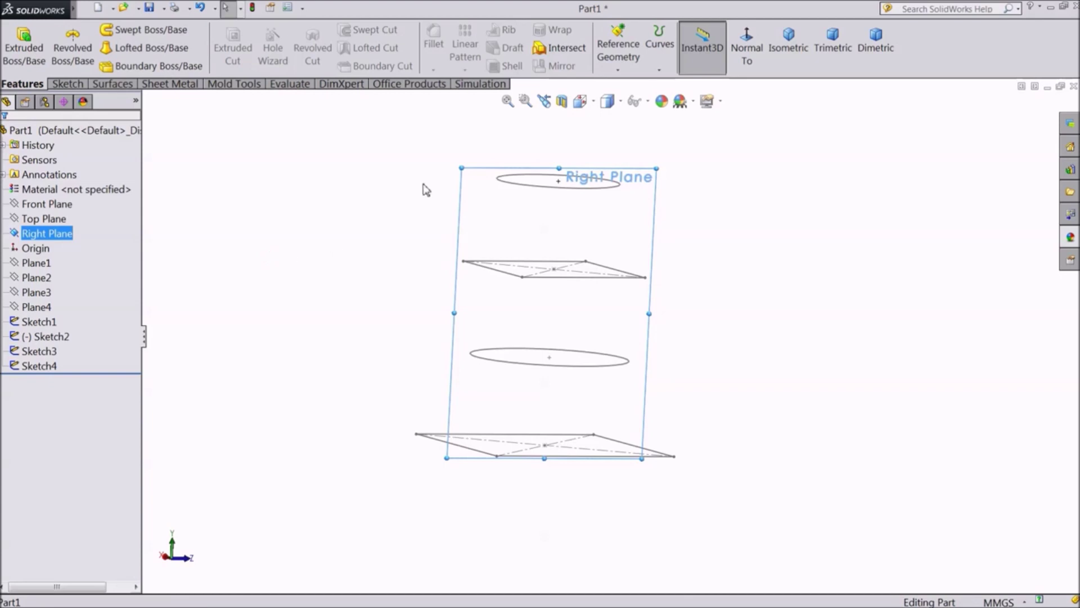
pyautogui.click(67, 83)
# Step: Start Sketch8 on Right Plane, view it normal, and project Sketch1–Sketch4 into it
pyautogui.click(16, 48)
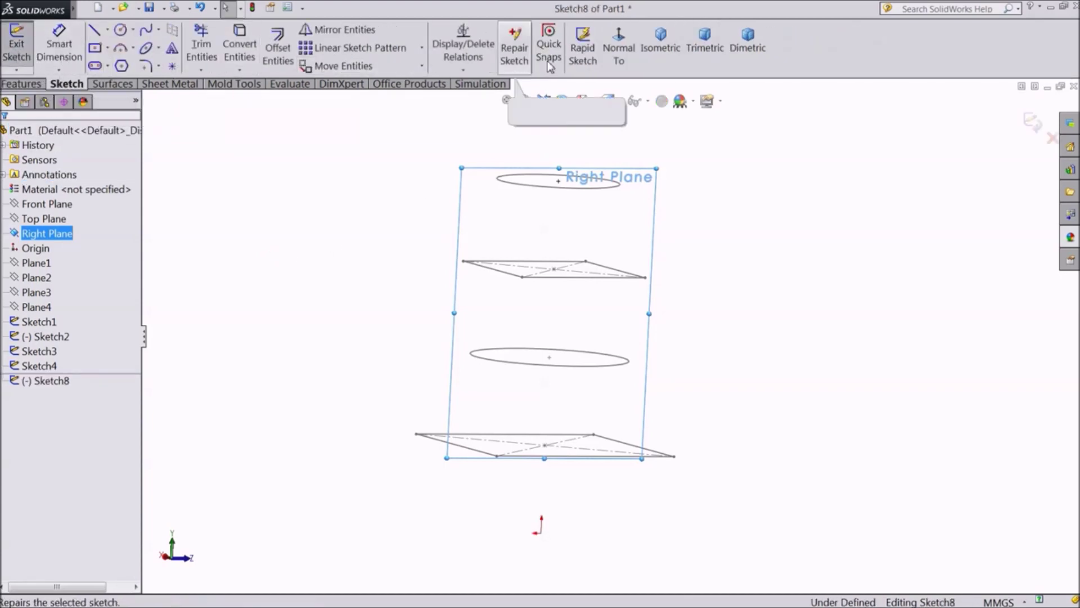
pyautogui.click(611, 67)
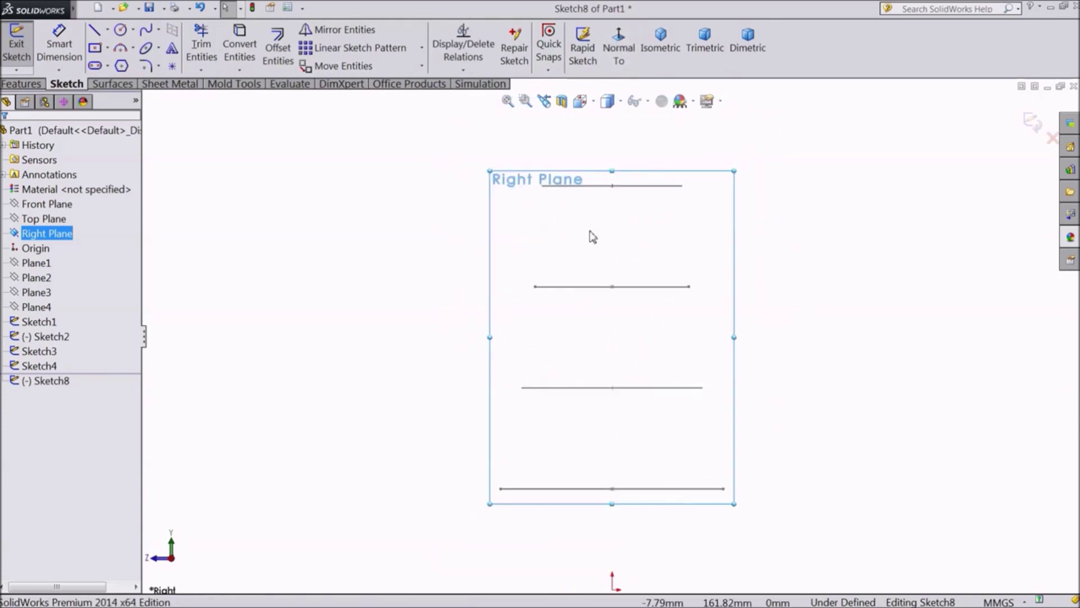
pyautogui.click(600, 188)
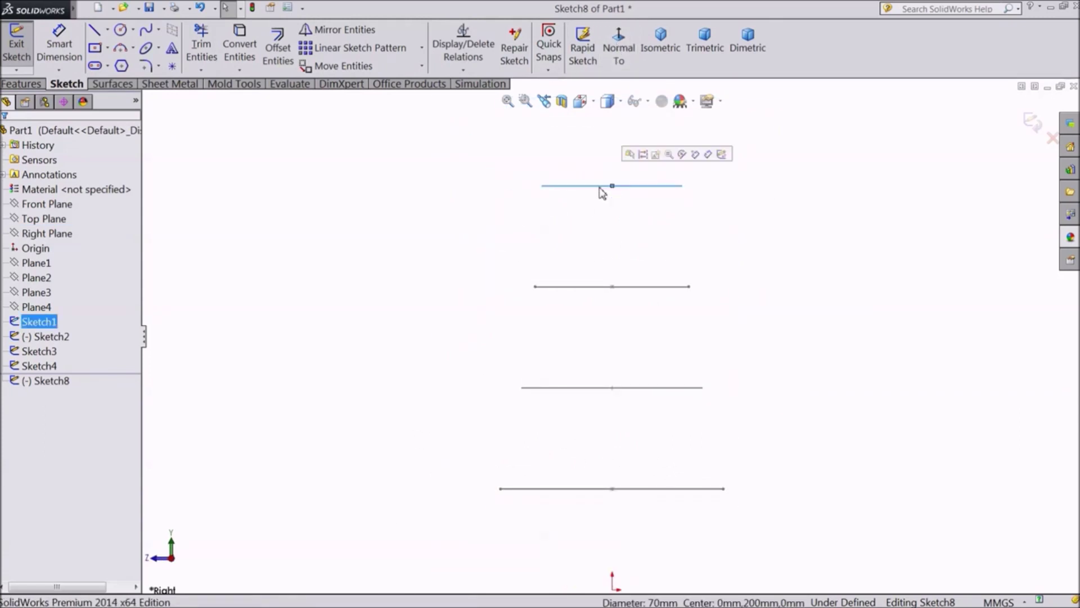
pyautogui.keyDown('ctrl'); pyautogui.click(577, 288); pyautogui.keyUp('ctrl')
pyautogui.keyDown('ctrl'); pyautogui.click(602, 388); pyautogui.keyUp('ctrl')
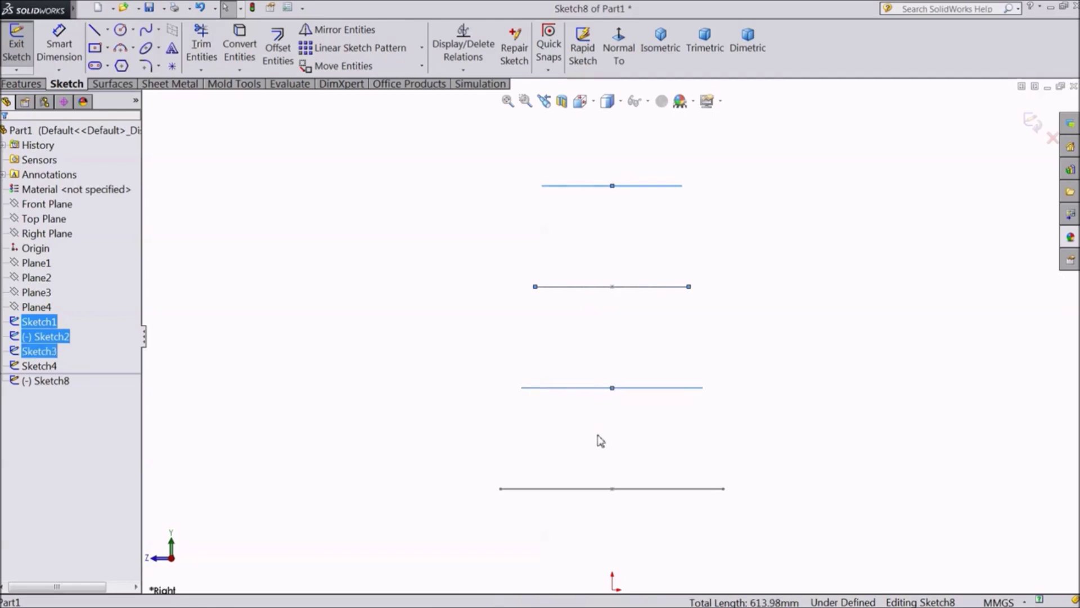
pyautogui.keyDown('ctrl'); pyautogui.click(594, 498); pyautogui.keyUp('ctrl')
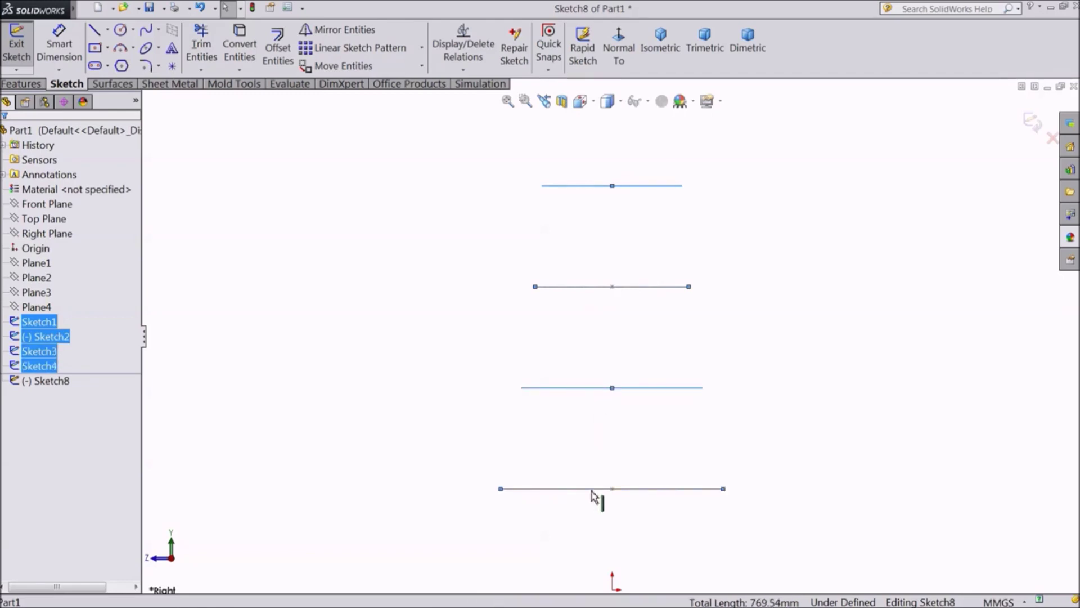
pyautogui.click(240, 57)
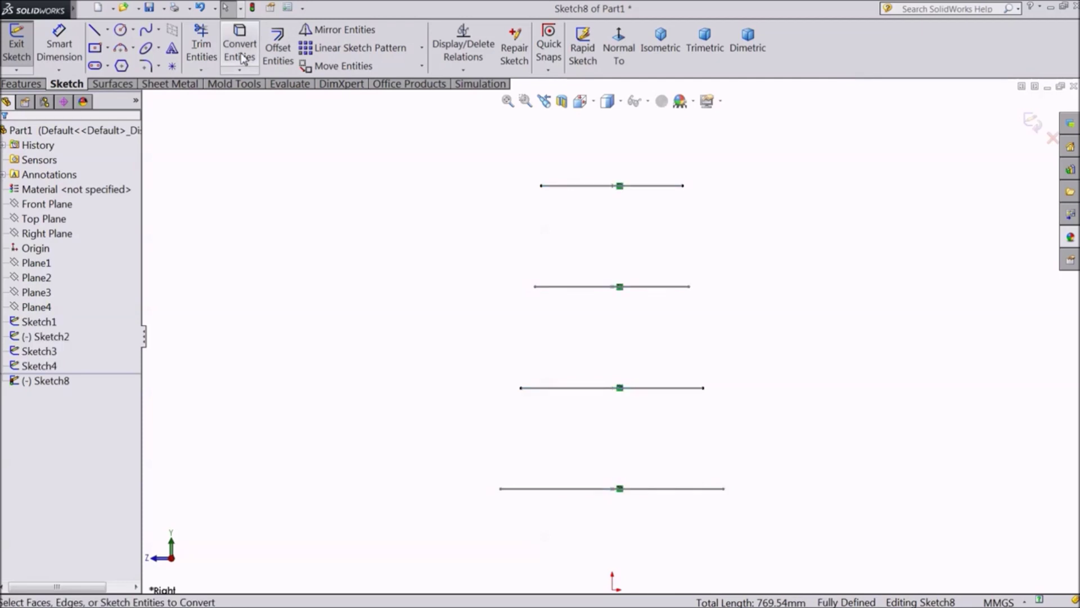
# Step: Make the four projected centre lines construction geometry
pyautogui.moveTo(395, 219); pyautogui.dragTo(491, 311, button='middle')
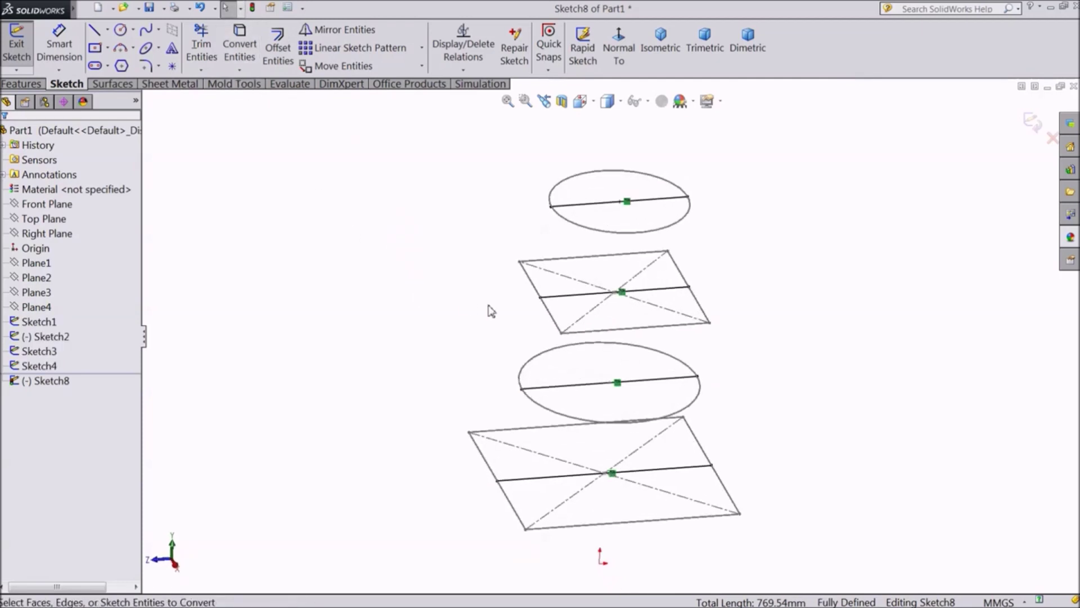
pyautogui.click(572, 206)
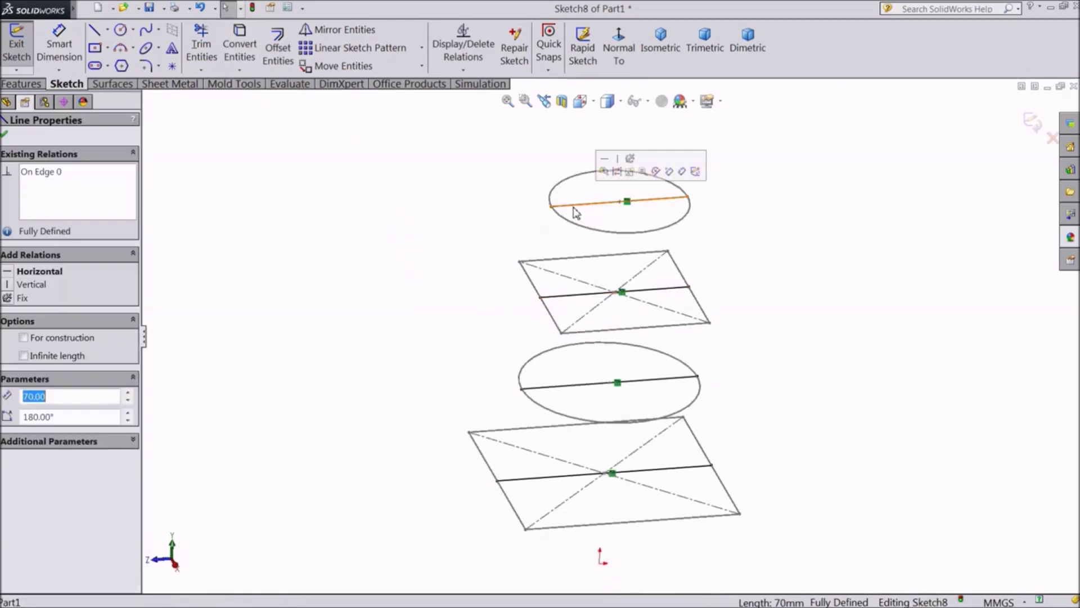
pyautogui.keyDown('ctrl'); pyautogui.click(582, 294); pyautogui.keyUp('ctrl')
pyautogui.keyDown('ctrl'); pyautogui.click(586, 384); pyautogui.keyUp('ctrl')
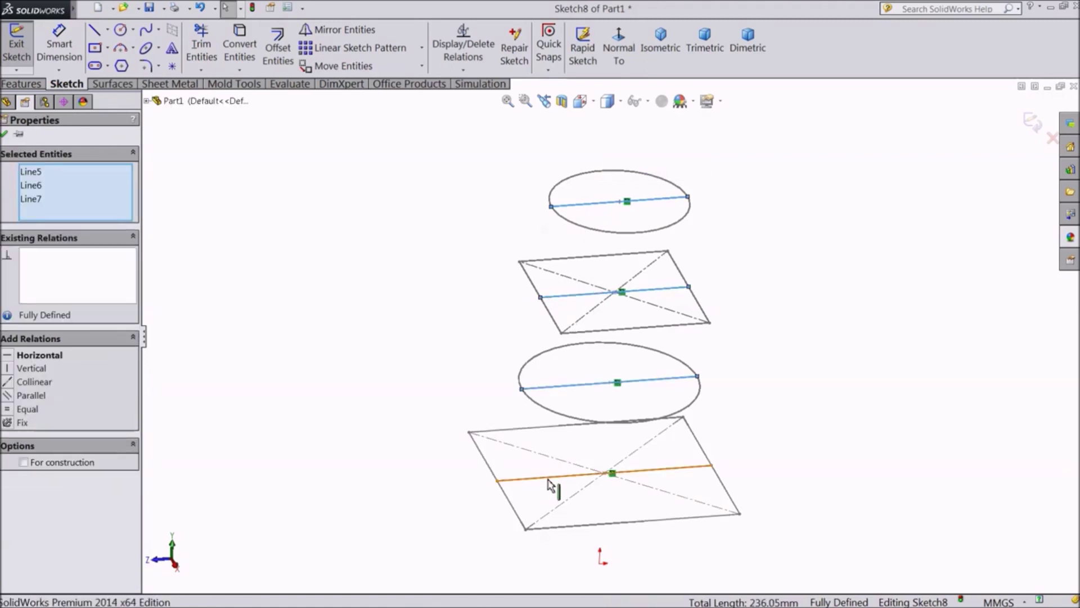
pyautogui.keyDown('ctrl'); pyautogui.click(553, 478); pyautogui.keyUp('ctrl')
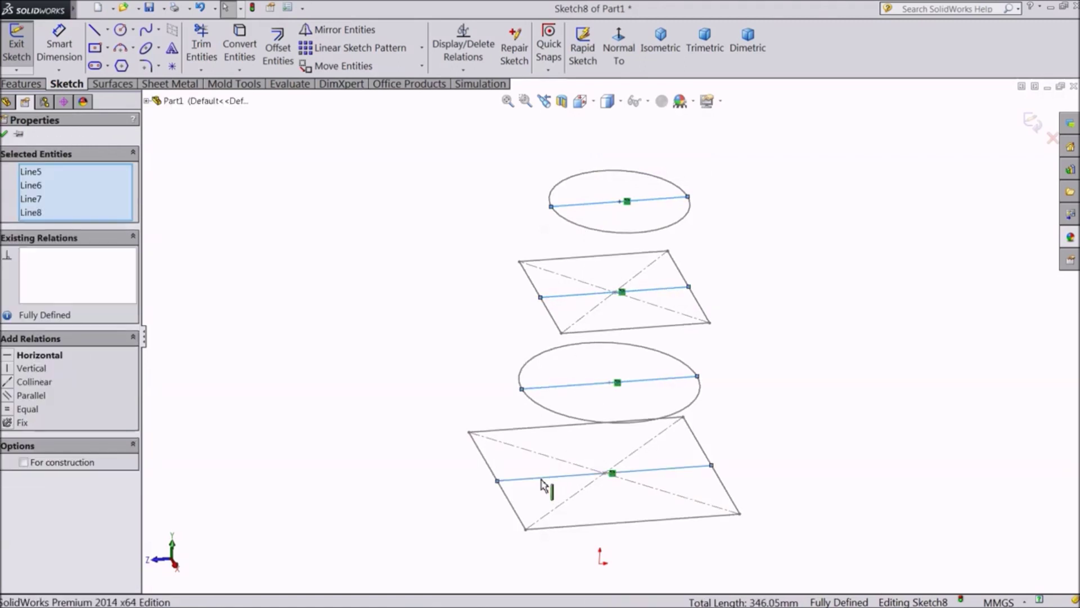
pyautogui.click(25, 463)
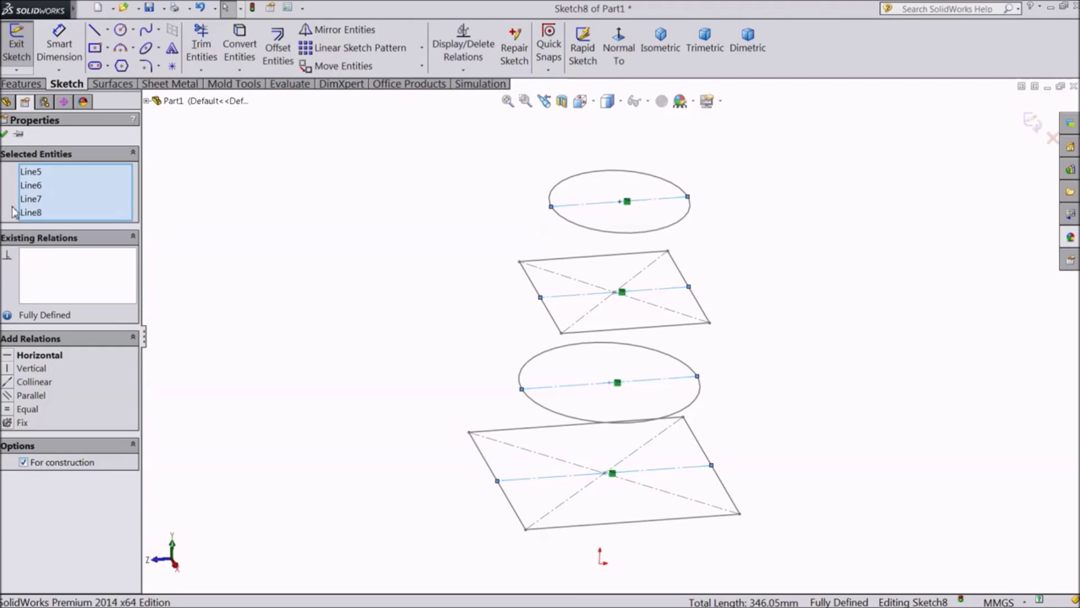
pyautogui.click(7, 135)
pyautogui.moveTo(500, 356)
pyautogui.mouseDown(button='middle')
pyautogui.moveTo(444, 292)
pyautogui.moveTo(562, 347)
pyautogui.mouseUp(button='middle')
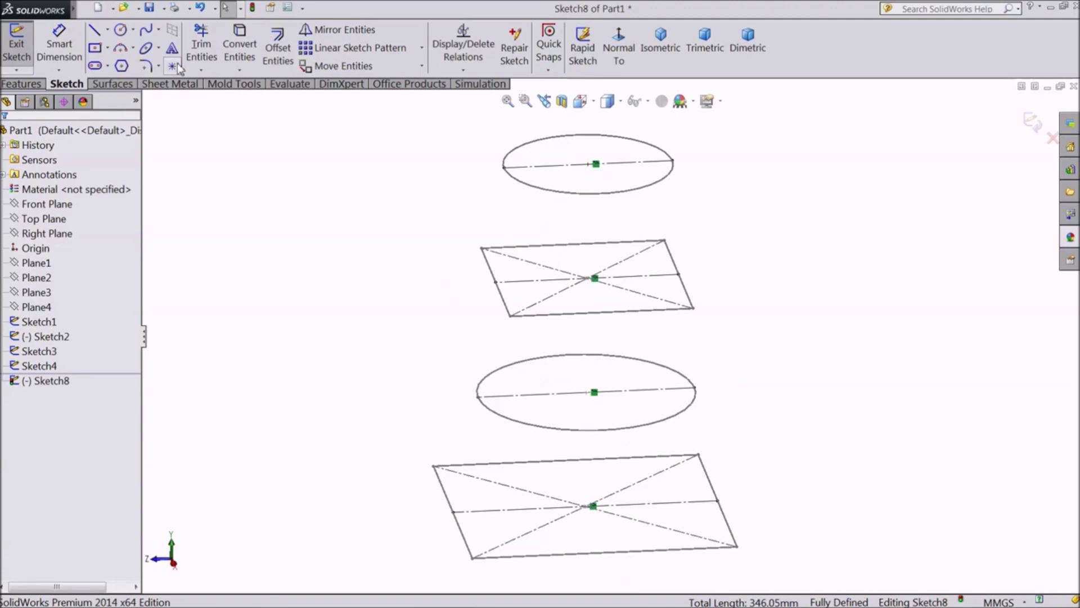
# Step: Draw a wavy spline from the top line's left end through the lower lines' left ends
pyautogui.click(148, 33)
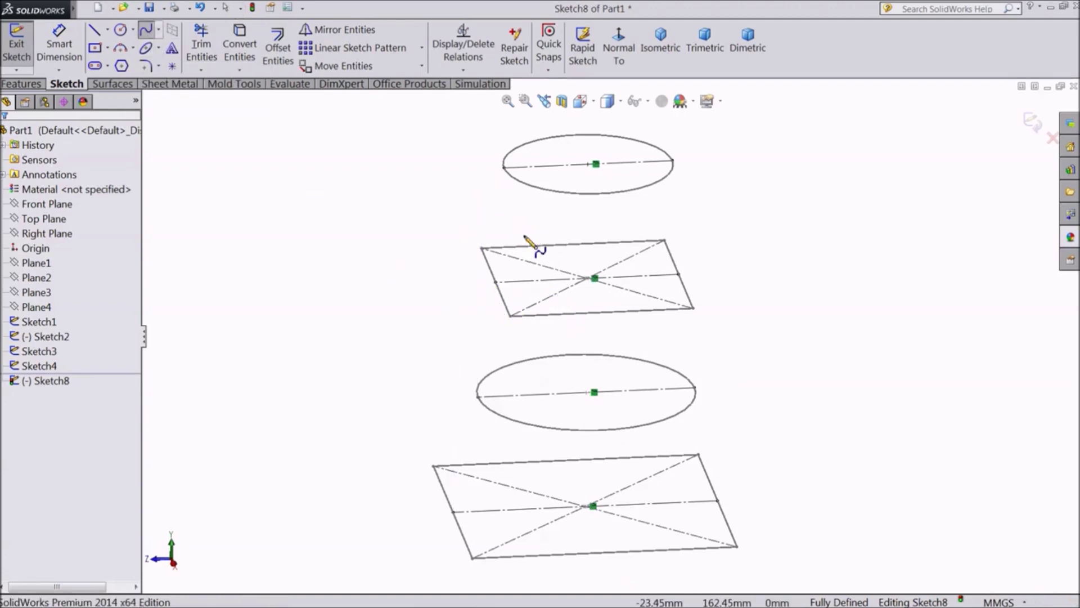
pyautogui.click(613, 73)
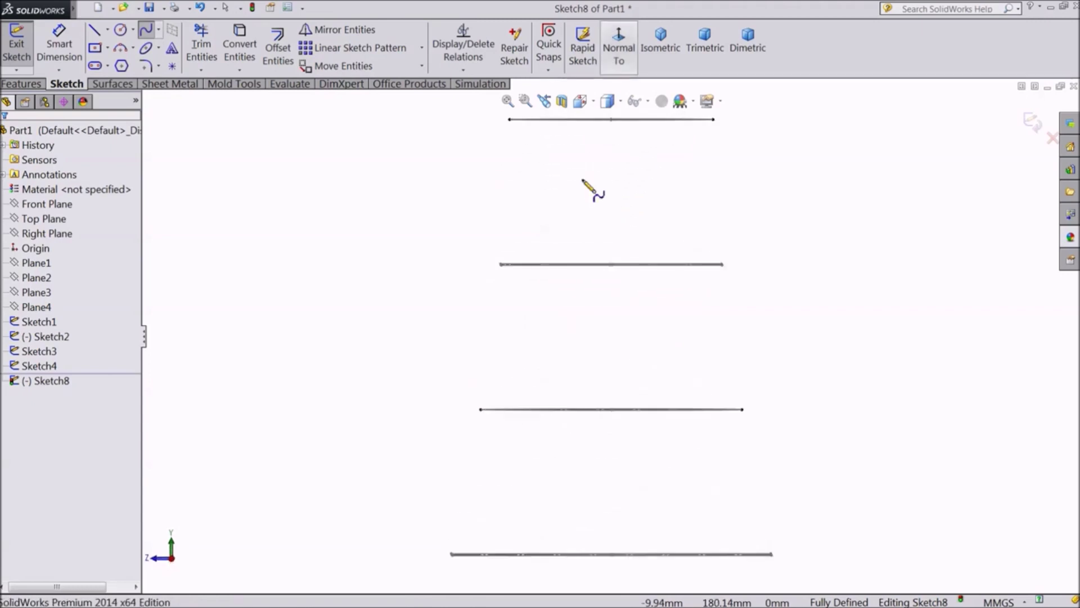
pyautogui.click(527, 155)
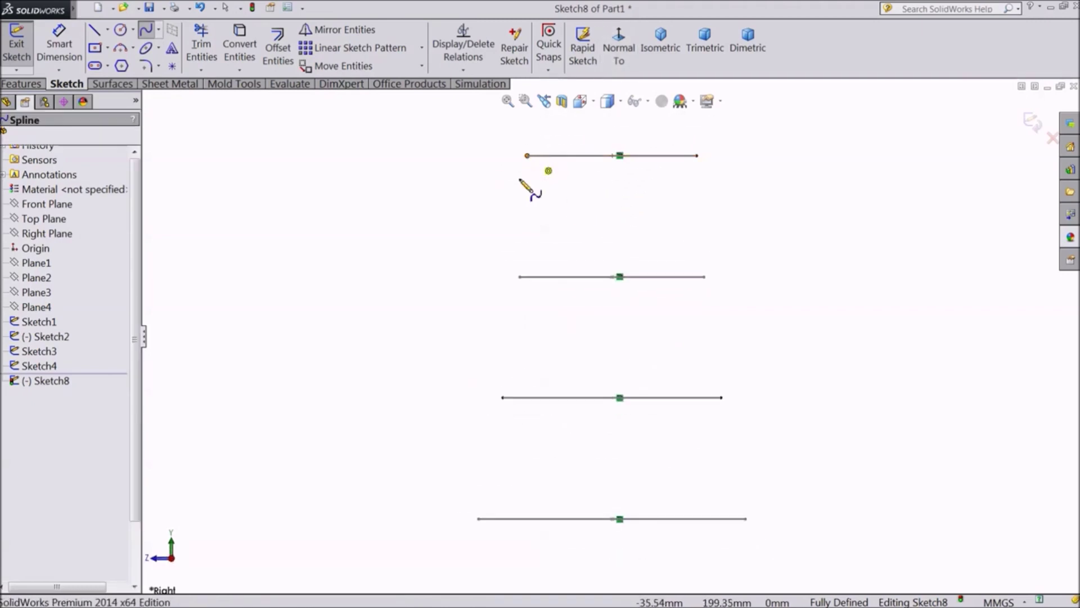
pyautogui.click(482, 208)
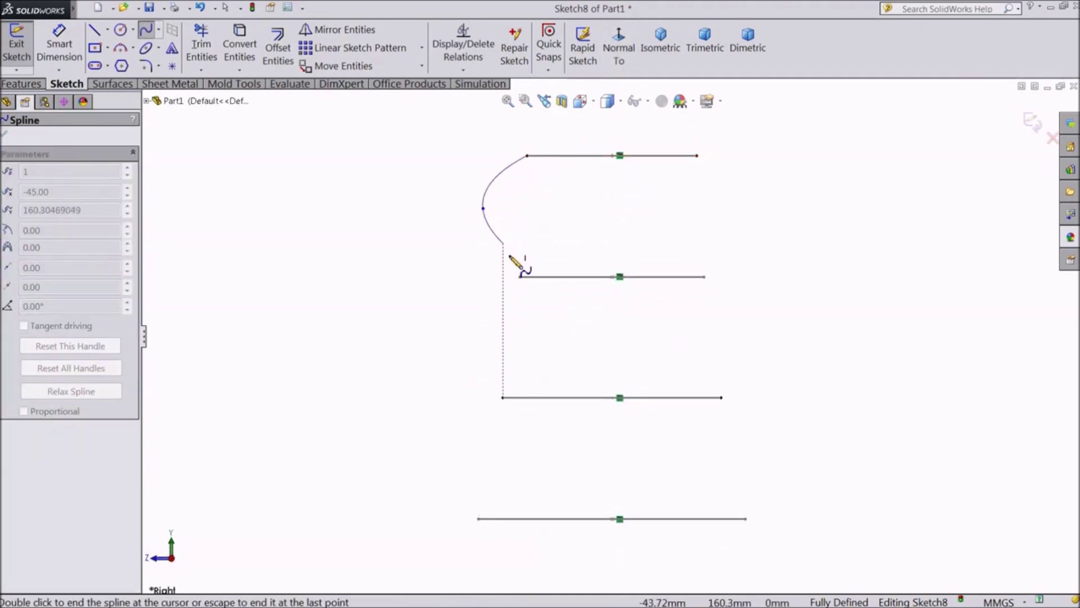
pyautogui.click(520, 277)
pyautogui.click(547, 335)
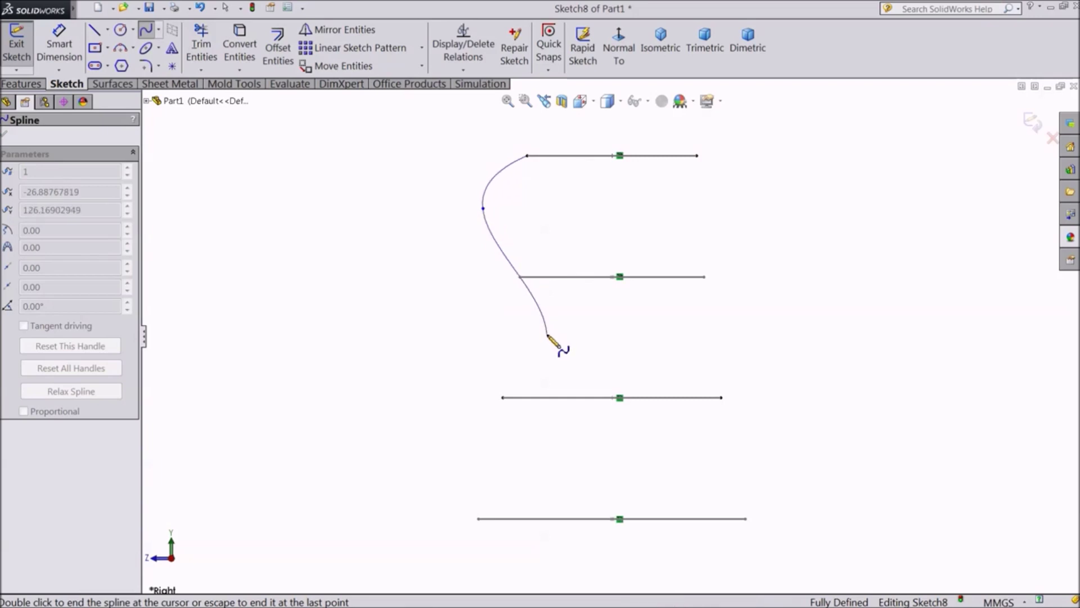
pyautogui.click(502, 398)
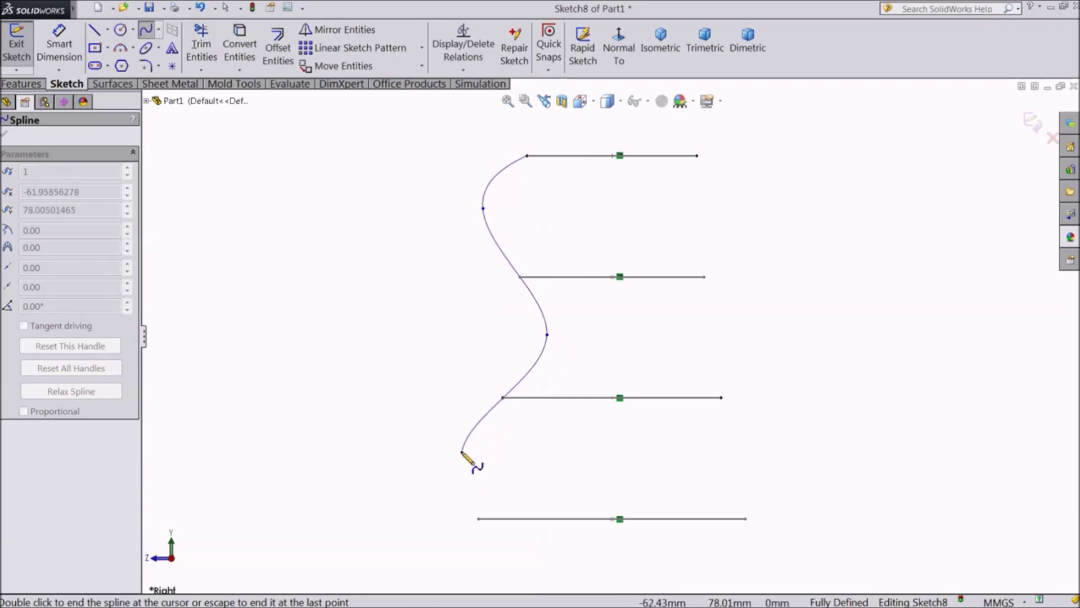
pyautogui.click(441, 461)
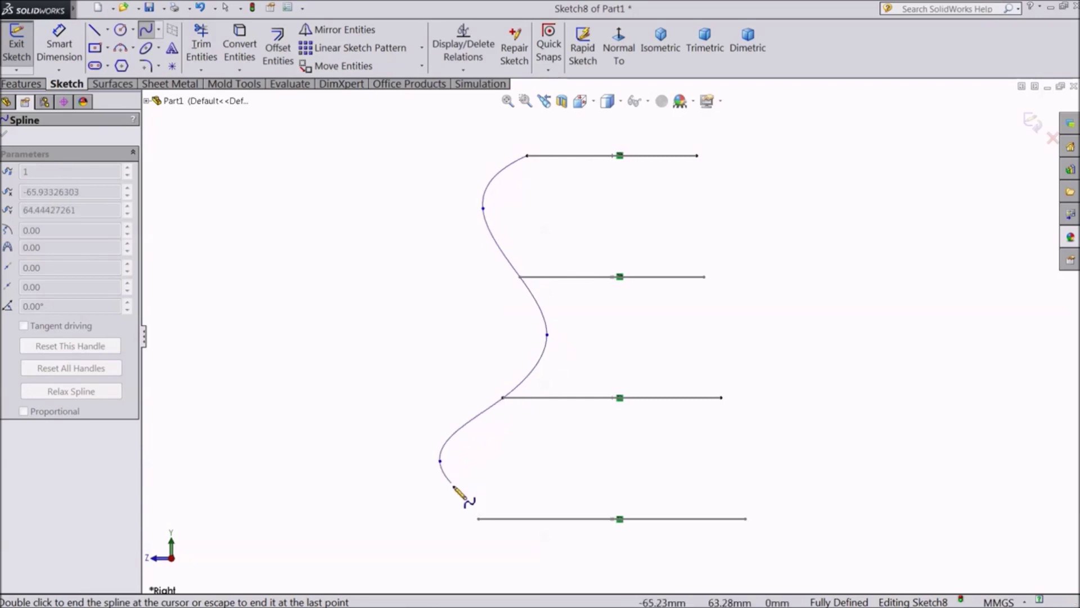
pyautogui.rightClick(486, 530)
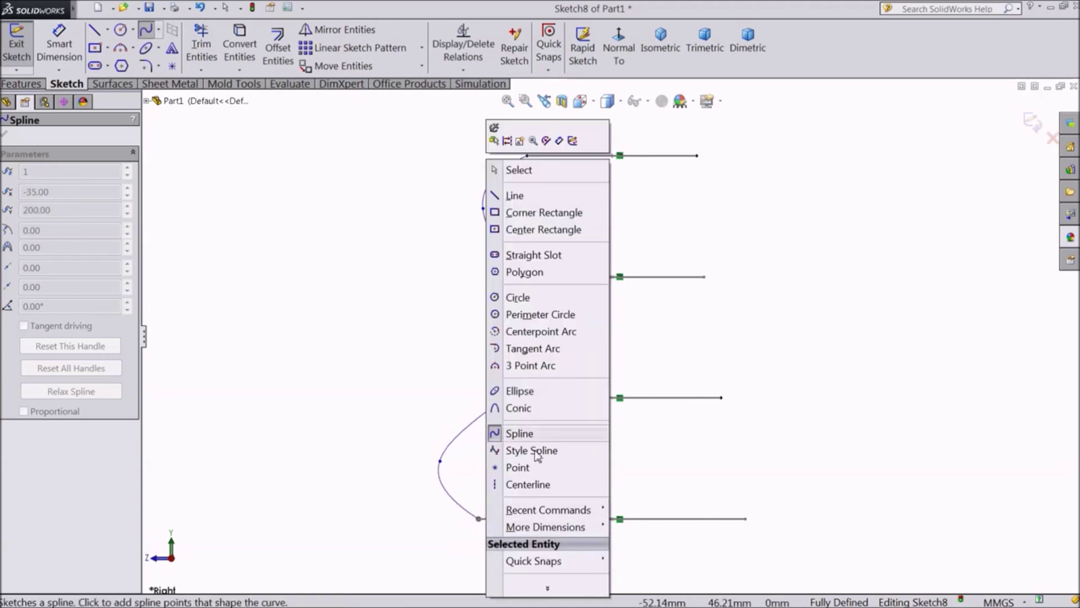
# Step: End the spline and exit Sketch8, leaving the guide curve beside the four profiles
pyautogui.click(521, 170)
pyautogui.moveTo(465, 295)
pyautogui.mouseDown(button='middle')
pyautogui.moveTo(526, 232)
pyautogui.moveTo(635, 259)
pyautogui.moveTo(549, 259)
pyautogui.moveTo(619, 195)
pyautogui.moveTo(579, 306)
pyautogui.moveTo(596, 302)
pyautogui.mouseUp(button='middle')
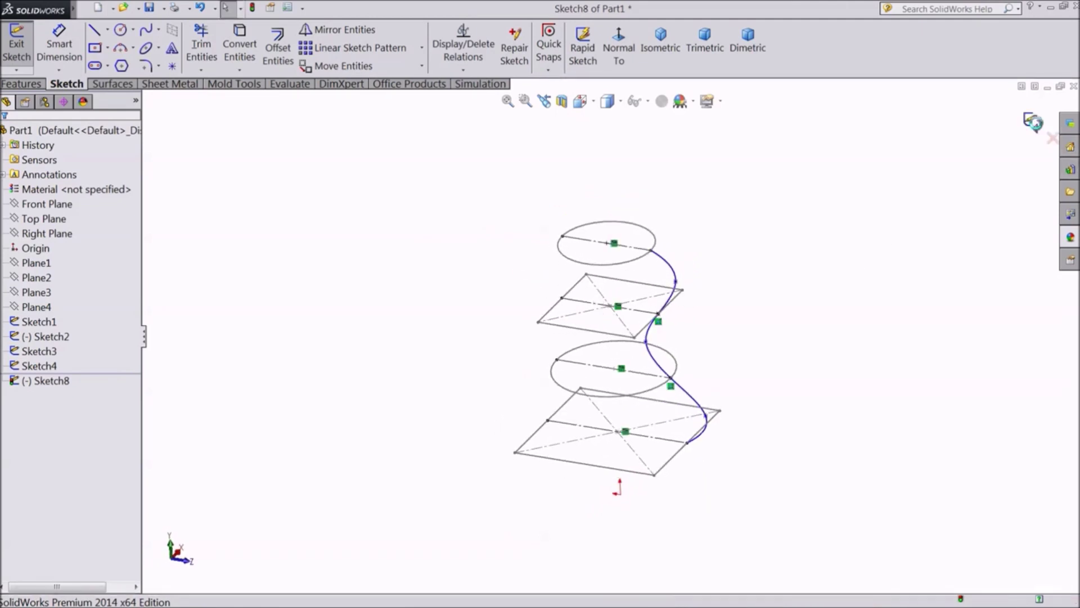
pyautogui.click(1031, 123)
pyautogui.moveTo(795, 316)
pyautogui.mouseDown(button='middle')
pyautogui.moveTo(792, 277)
pyautogui.moveTo(815, 309)
pyautogui.moveTo(758, 292)
pyautogui.mouseUp(button='middle')
pyautogui.click(815, 309)
pyautogui.scroll(-3, 650, 394)
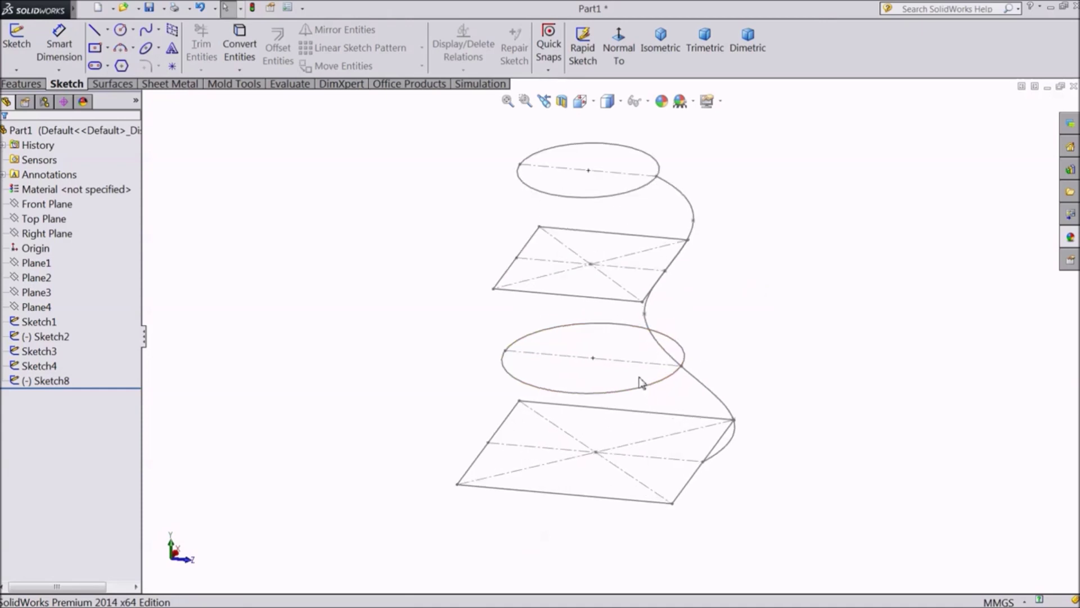
pyautogui.click(22, 83)
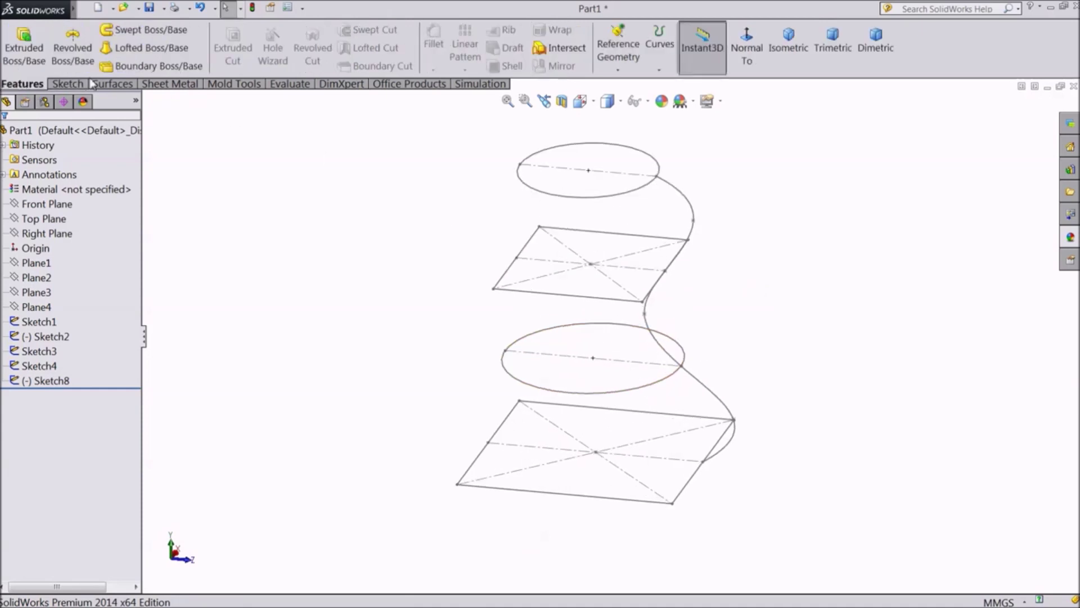
# Step: Start a Lofted Boss/Base through Sketch1, Sketch2, Sketch3 and Sketch4 in order
pyautogui.click(143, 56)
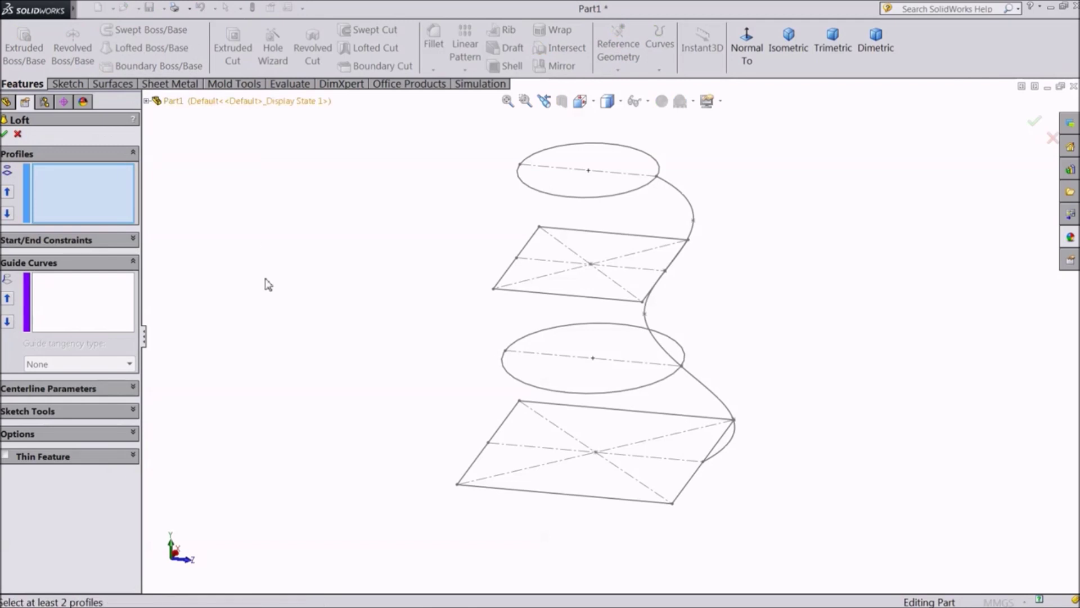
pyautogui.click(518, 179)
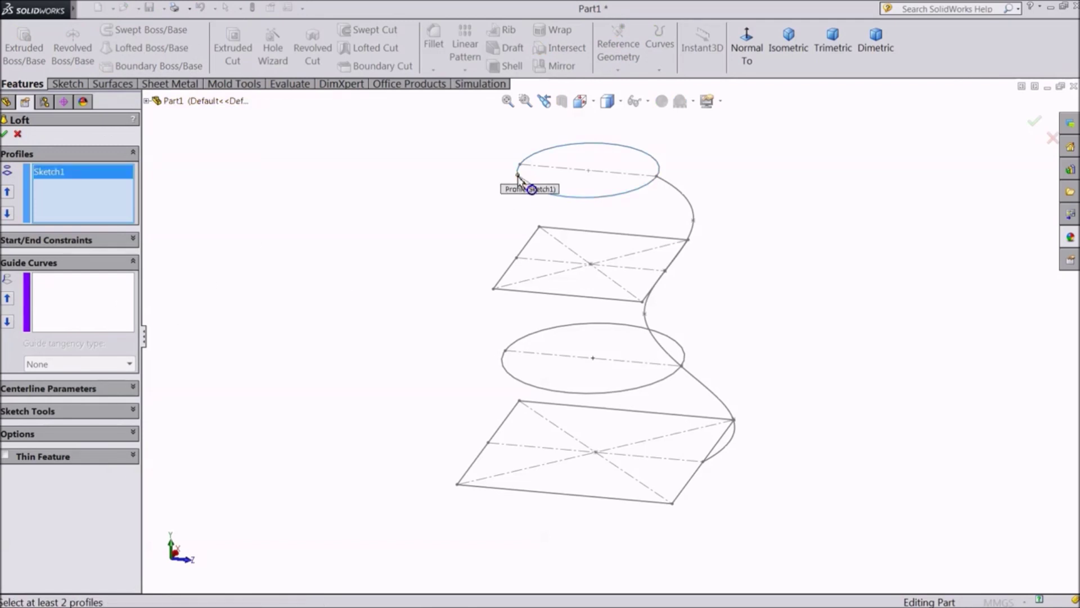
pyautogui.click(494, 289)
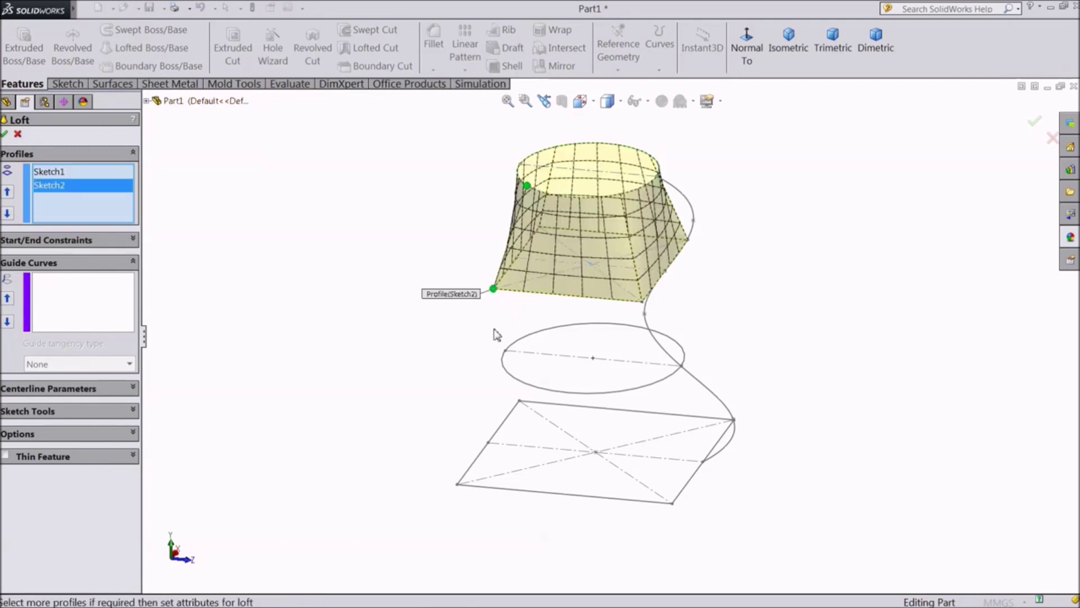
pyautogui.click(512, 376)
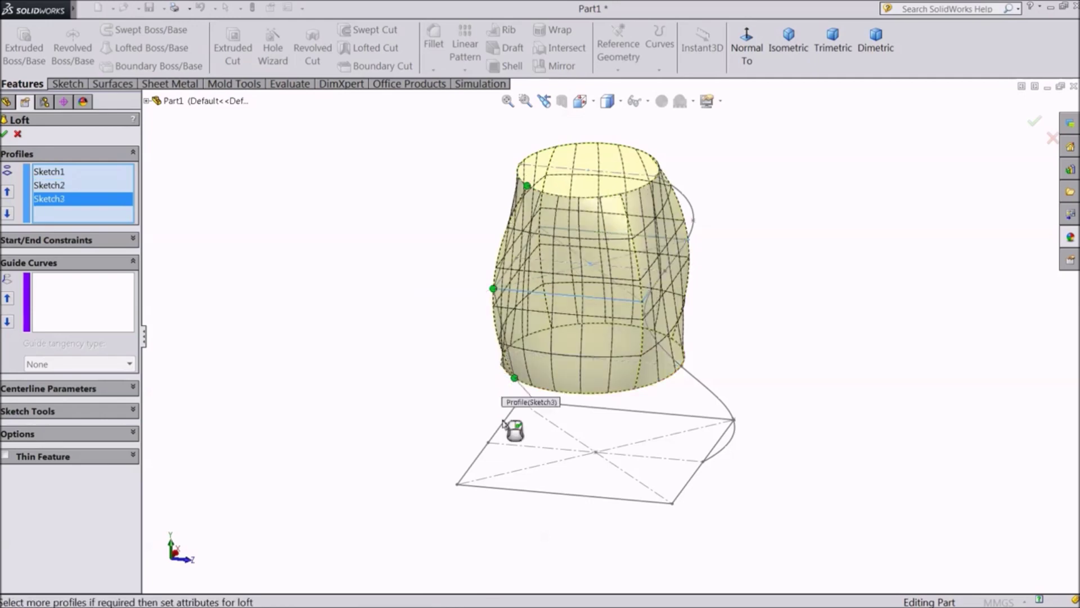
pyautogui.click(457, 485)
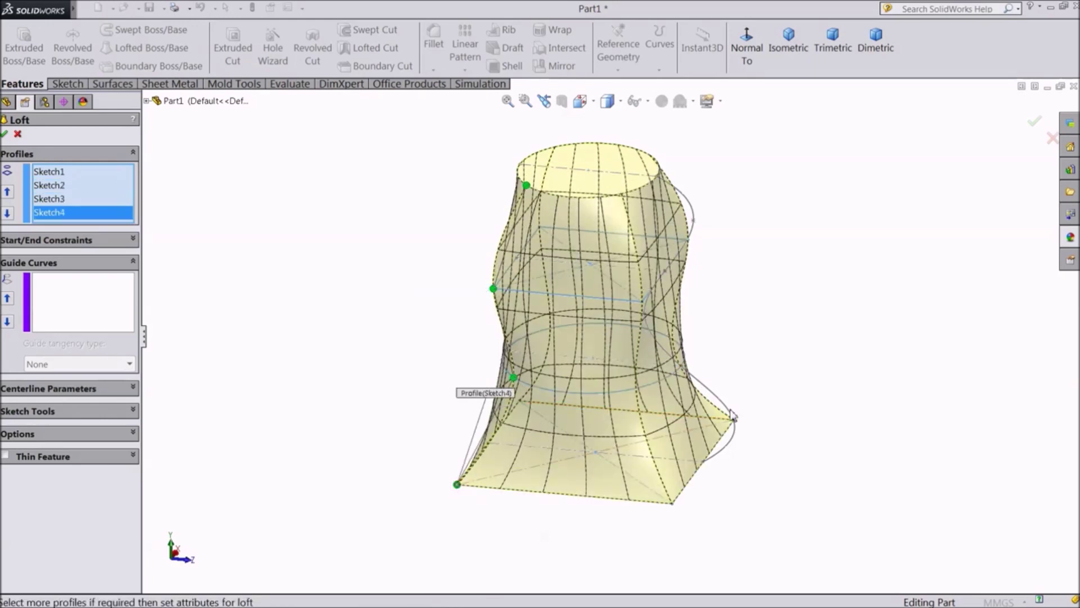
pyautogui.moveTo(785, 342)
pyautogui.mouseDown(button='middle')
pyautogui.moveTo(815, 277)
pyautogui.moveTo(842, 295)
pyautogui.moveTo(764, 287)
pyautogui.moveTo(798, 346)
pyautogui.moveTo(839, 338)
pyautogui.moveTo(772, 331)
pyautogui.moveTo(795, 344)
pyautogui.moveTo(815, 333)
pyautogui.moveTo(788, 324)
pyautogui.mouseUp(button='middle')
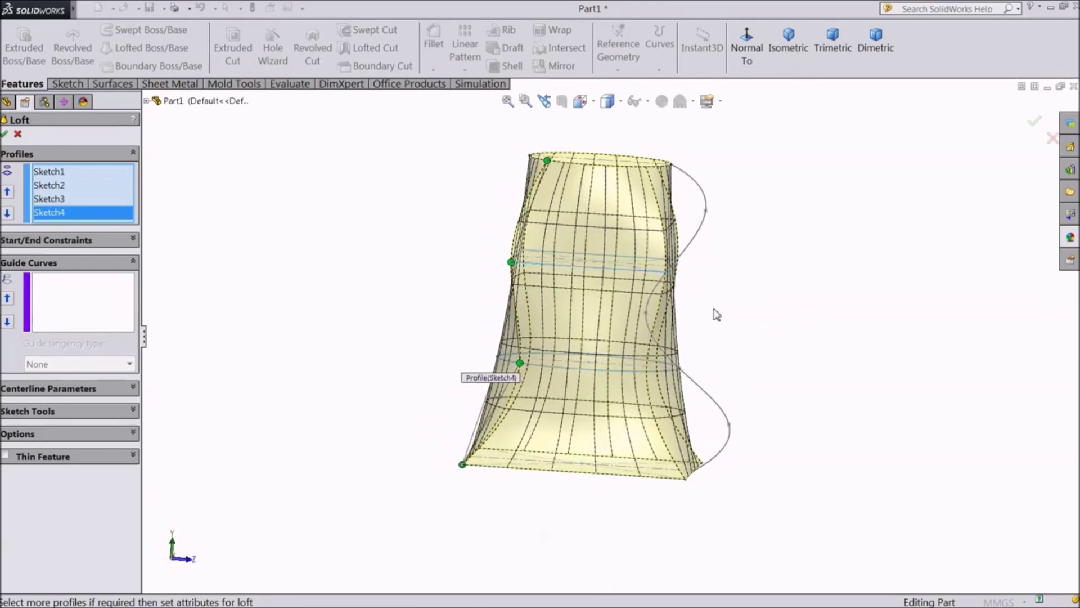
pyautogui.scroll(-2, 654, 296)
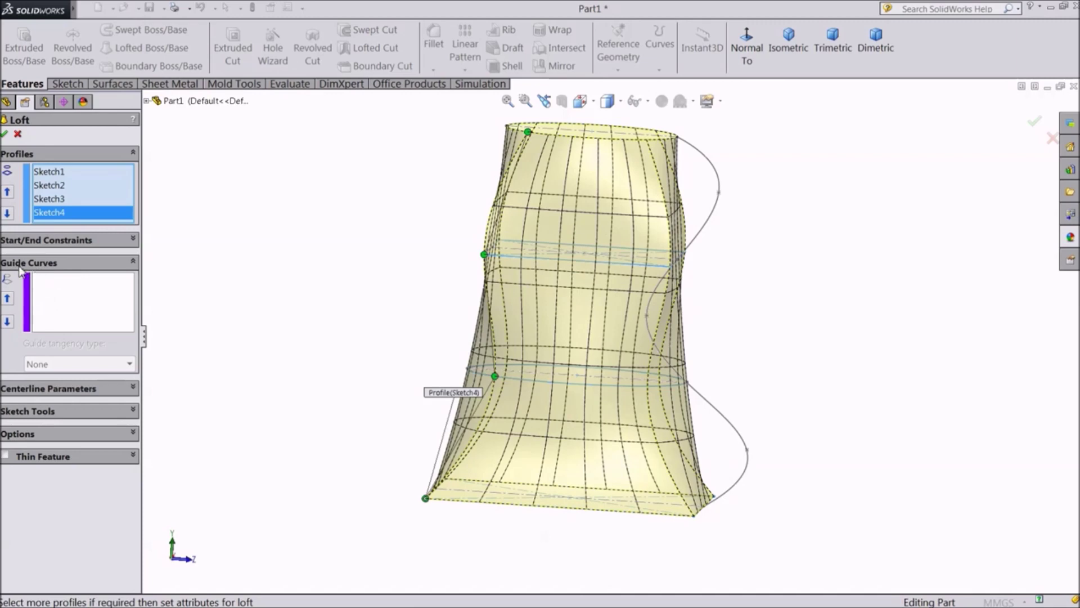
# Step: Add the Sketch8 spline as the guide curve and create Loft3
pyautogui.click(66, 318)
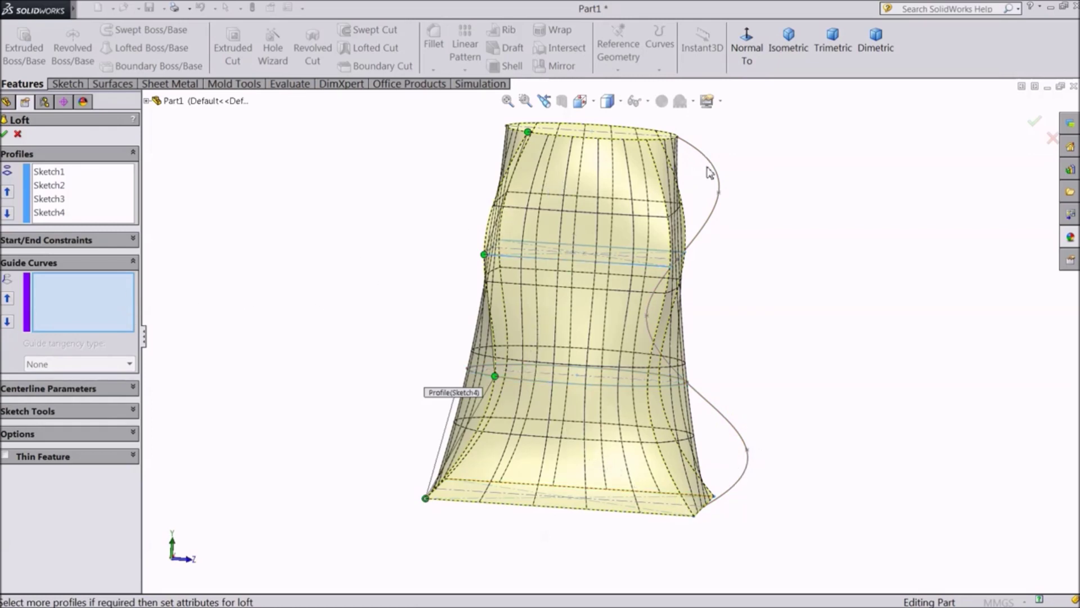
pyautogui.click(710, 223)
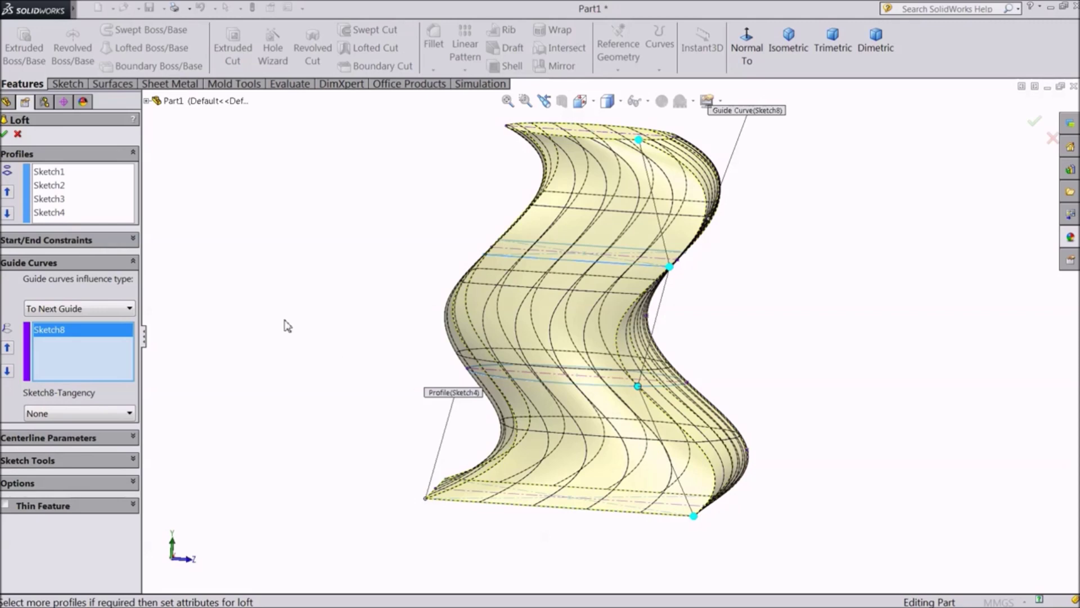
pyautogui.click(5, 135)
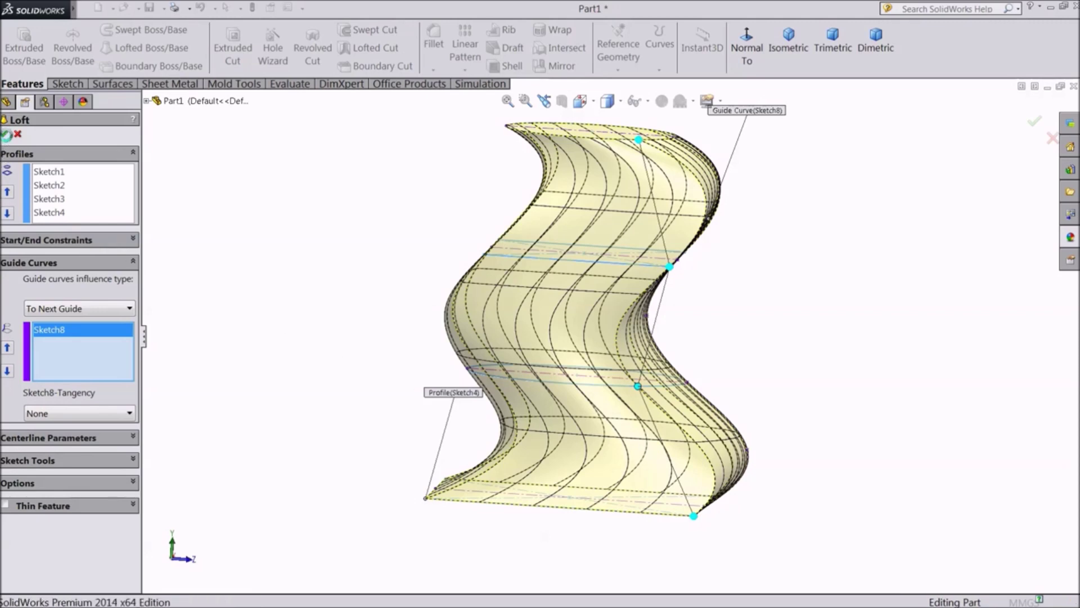
pyautogui.moveTo(806, 285); pyautogui.dragTo(678, 299, button='middle')
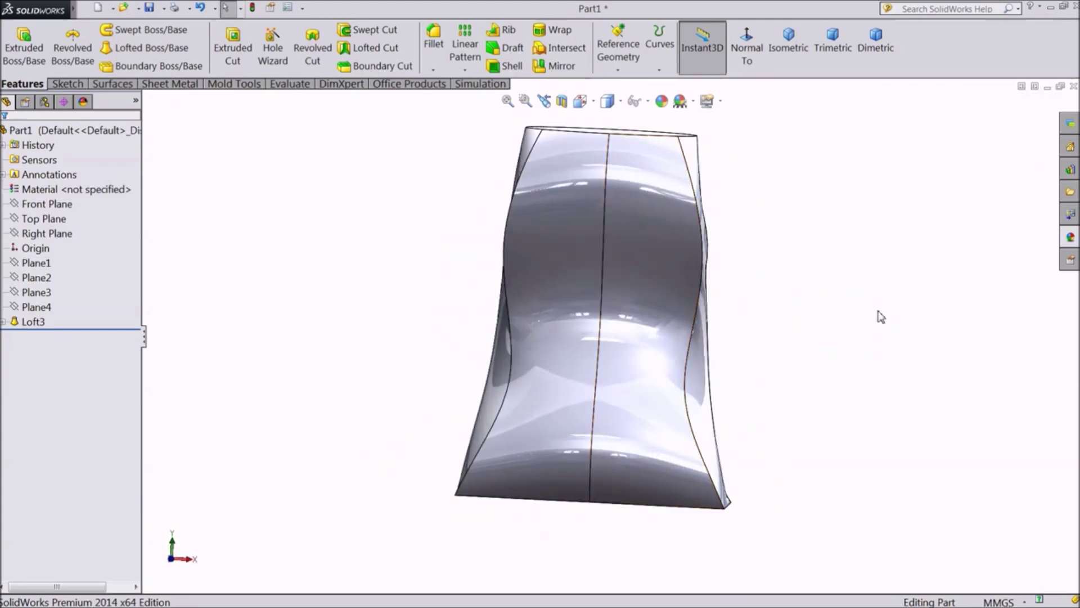
# Step: Delete the Loft3 feature from the tree and confirm the deletion
pyautogui.moveTo(880, 313); pyautogui.dragTo(911, 309, button='middle')
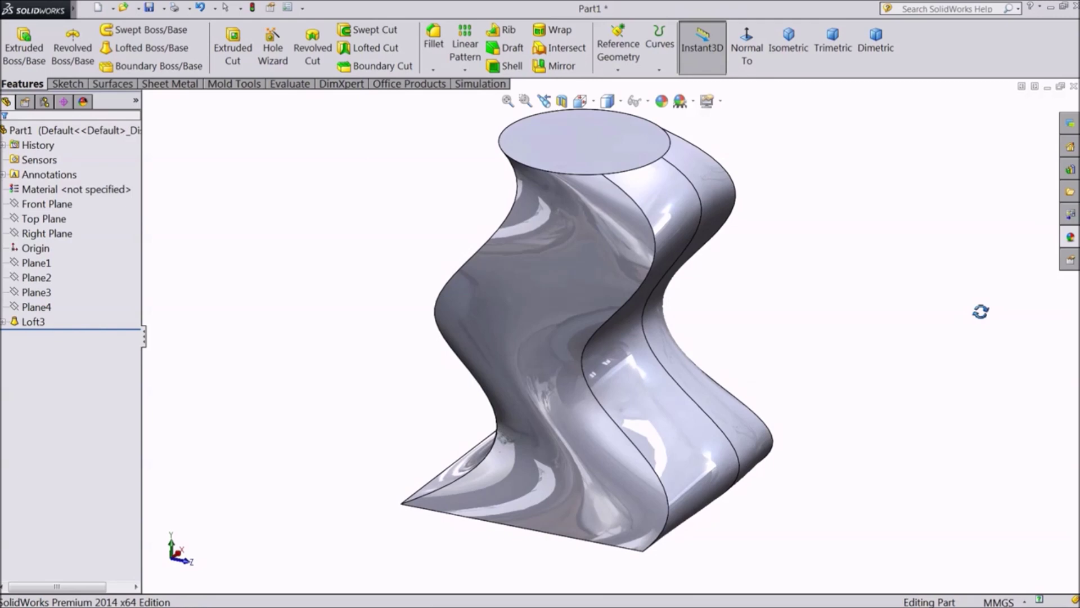
pyautogui.rightClick(31, 322)
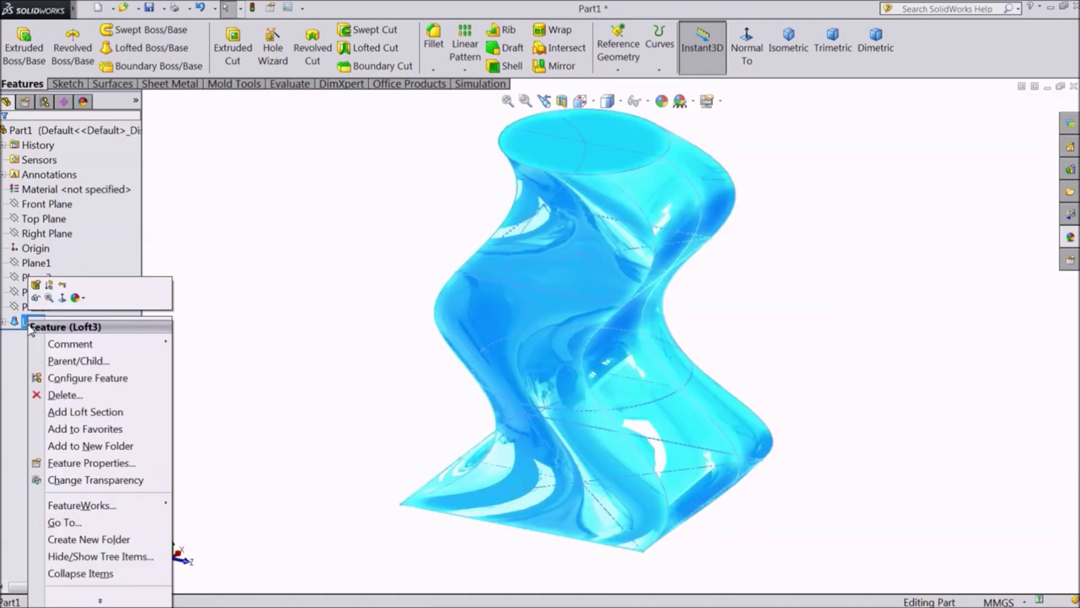
pyautogui.click(60, 396)
pyautogui.click(619, 224)
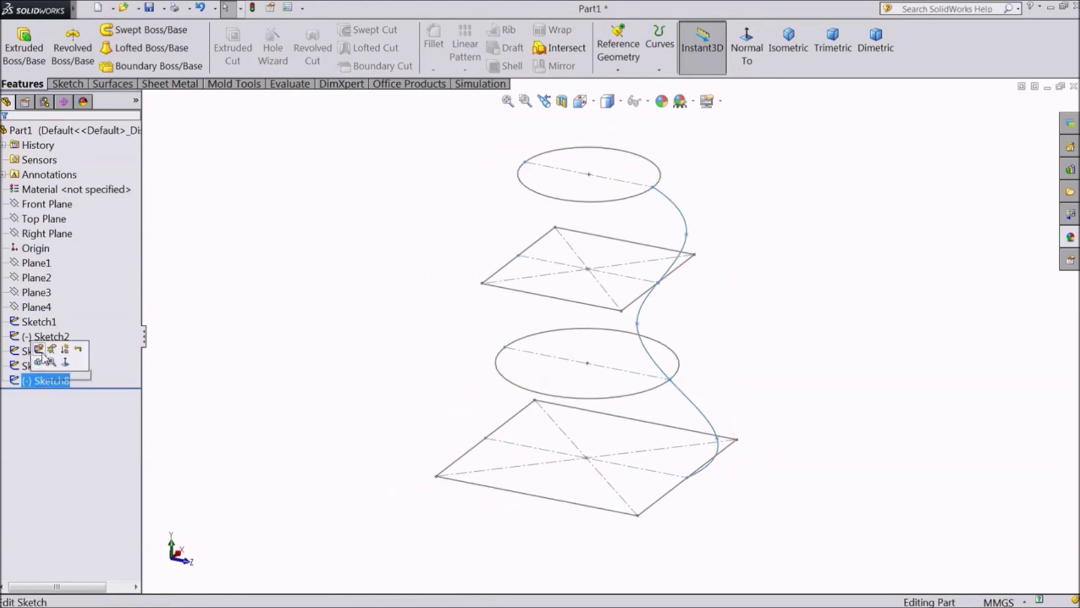
# Step: Resume editing Sketch8, viewed normal to its plane
pyautogui.click(37, 353)
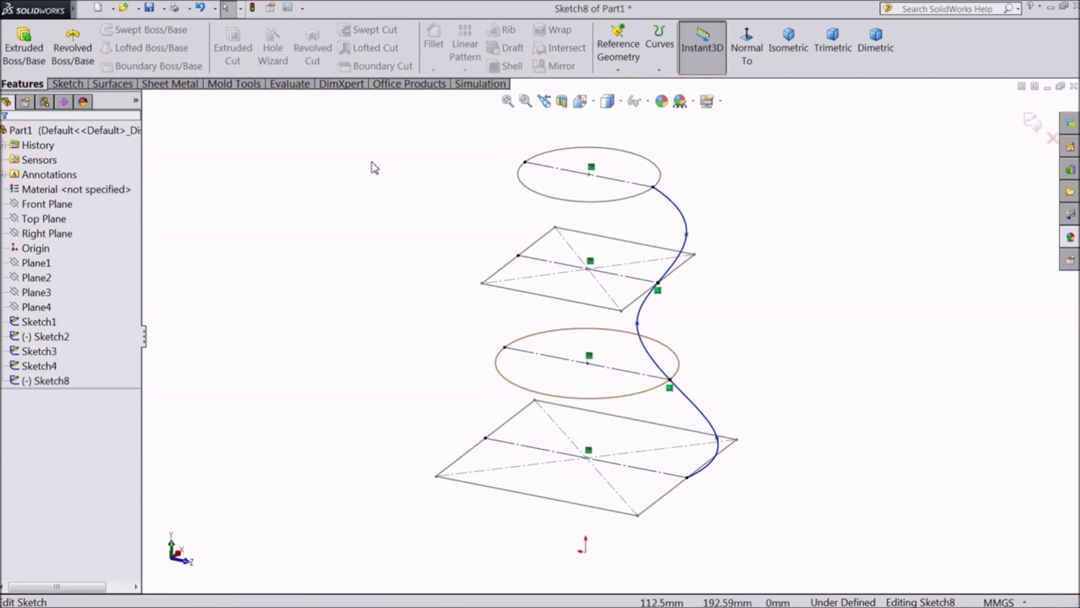
pyautogui.click(748, 53)
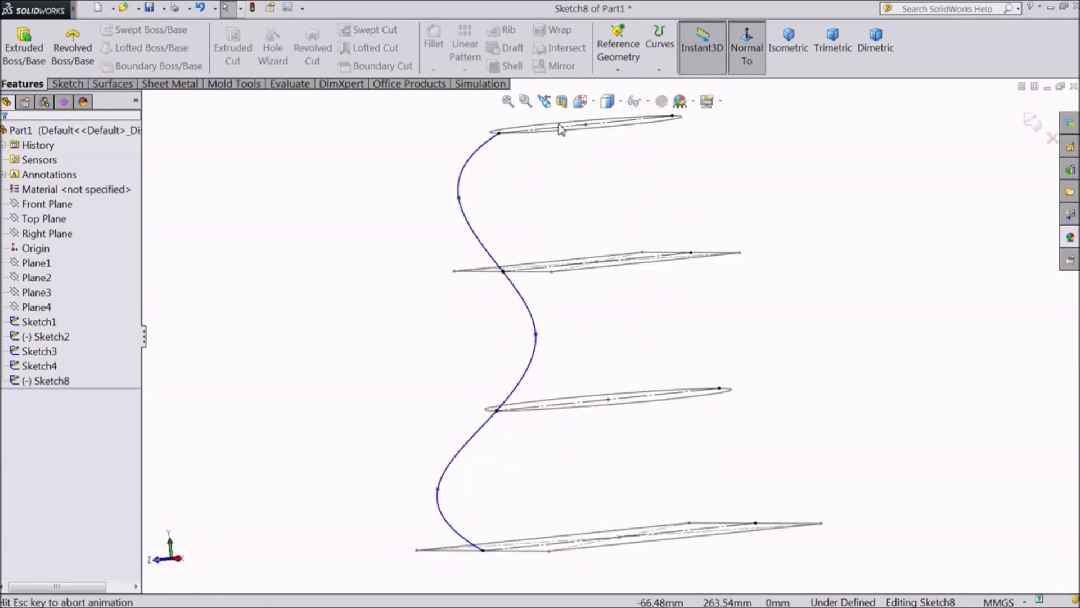
pyautogui.click(67, 84)
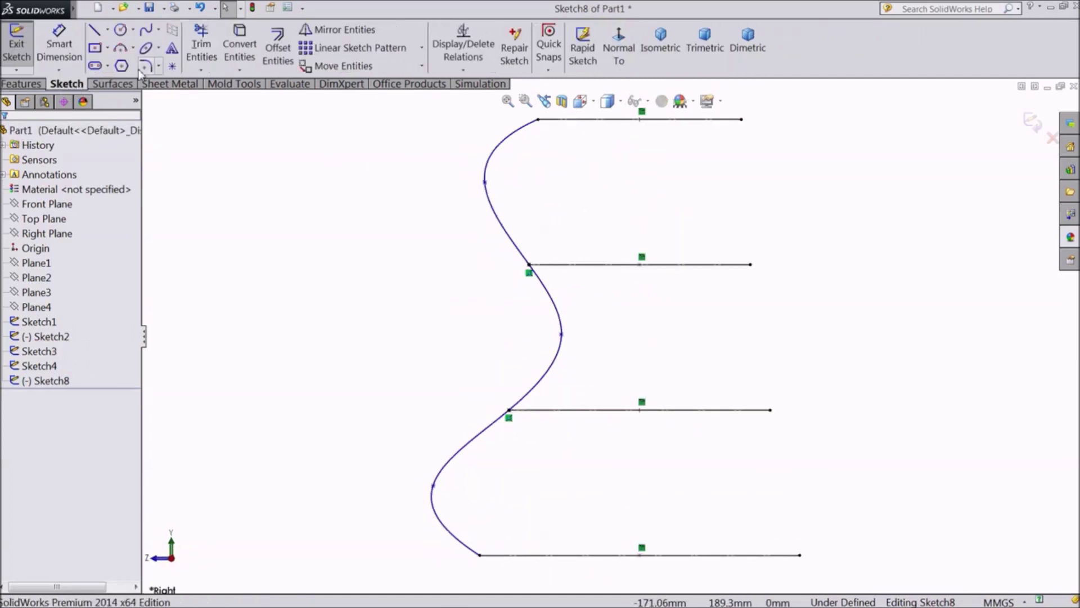
# Step: Draw a second wavy spline through the right ends of the profile lines
pyautogui.click(146, 36)
pyautogui.scroll(3, 703, 275)
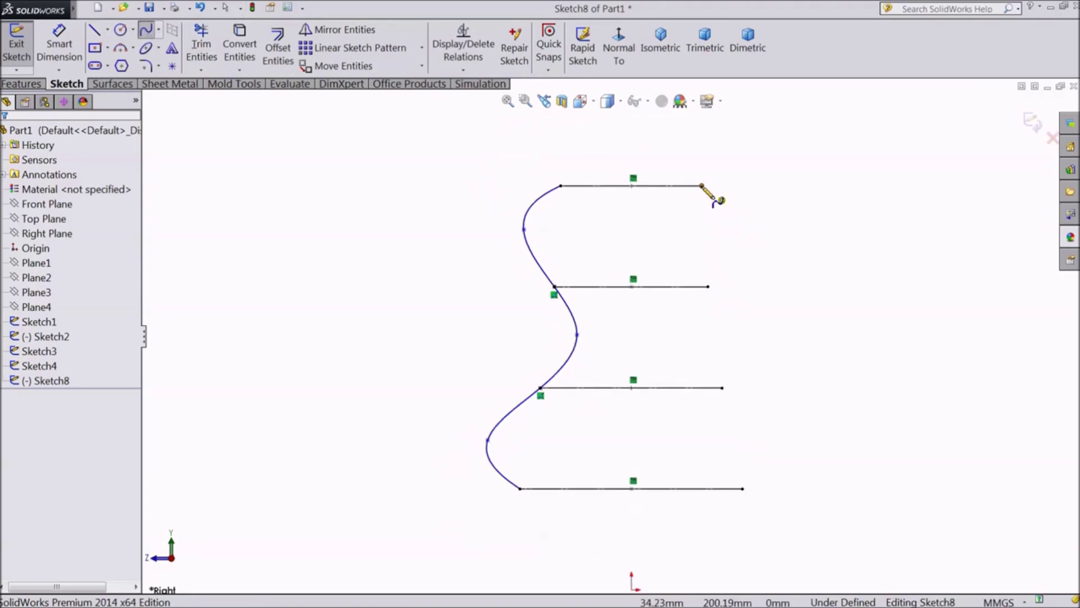
pyautogui.click(702, 186)
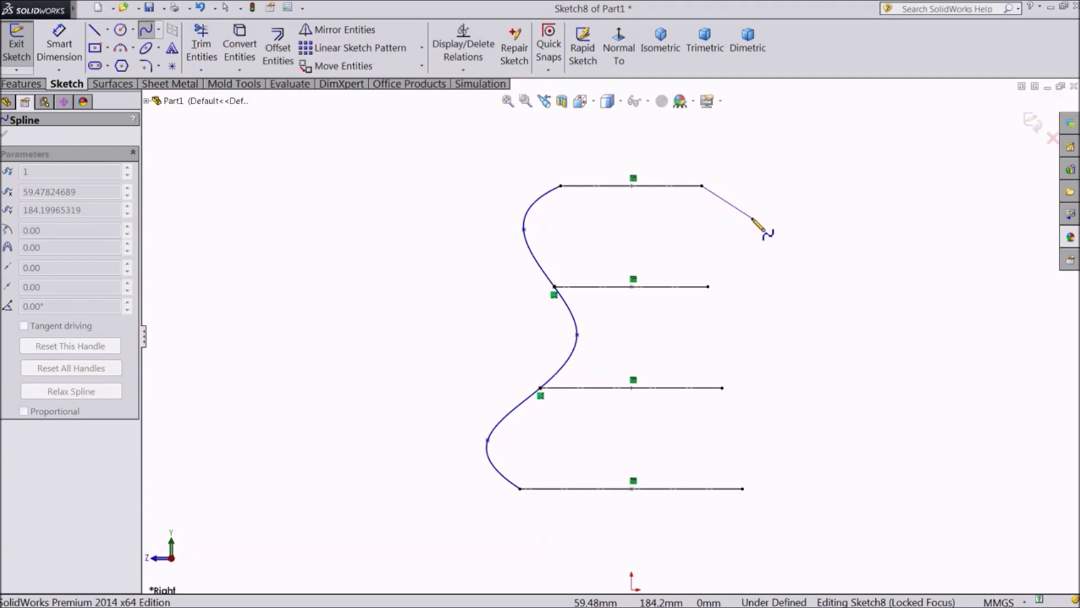
pyautogui.click(743, 229)
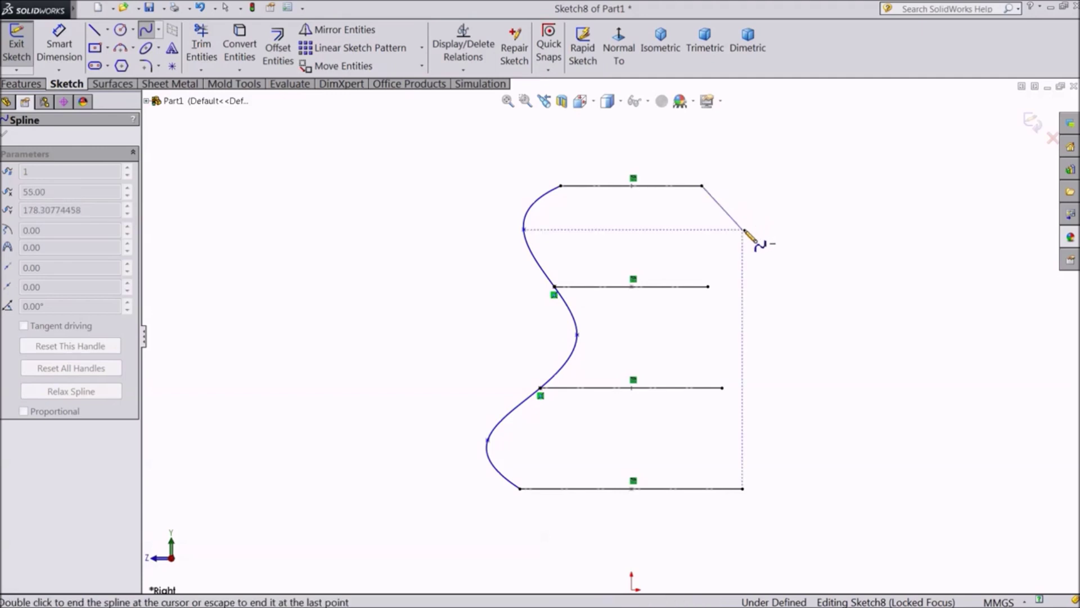
pyautogui.click(708, 287)
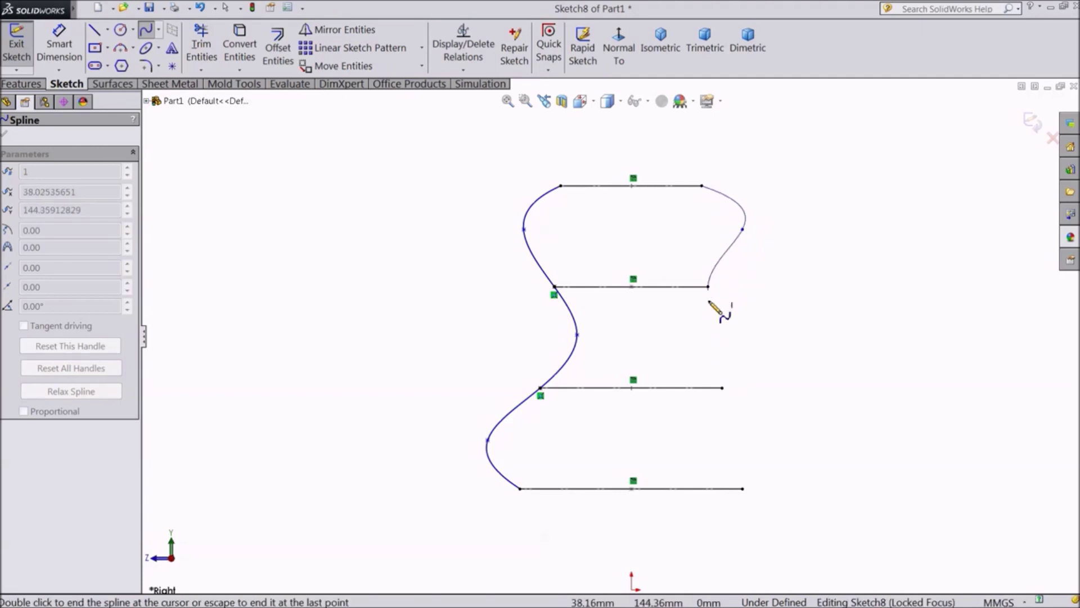
pyautogui.click(685, 335)
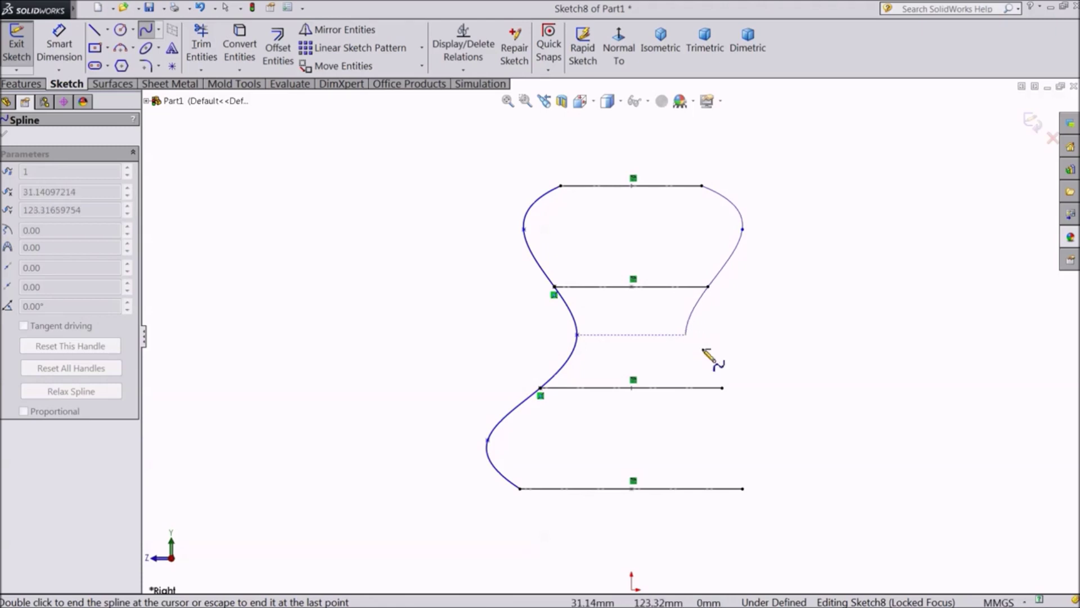
pyautogui.click(722, 388)
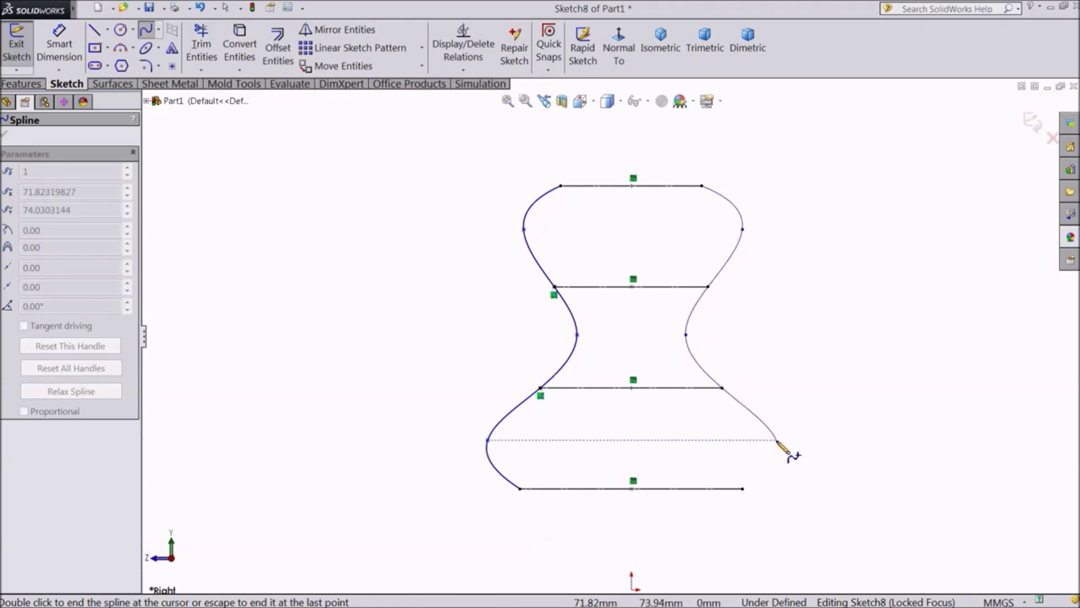
pyautogui.rightClick(719, 534)
pyautogui.click(746, 169)
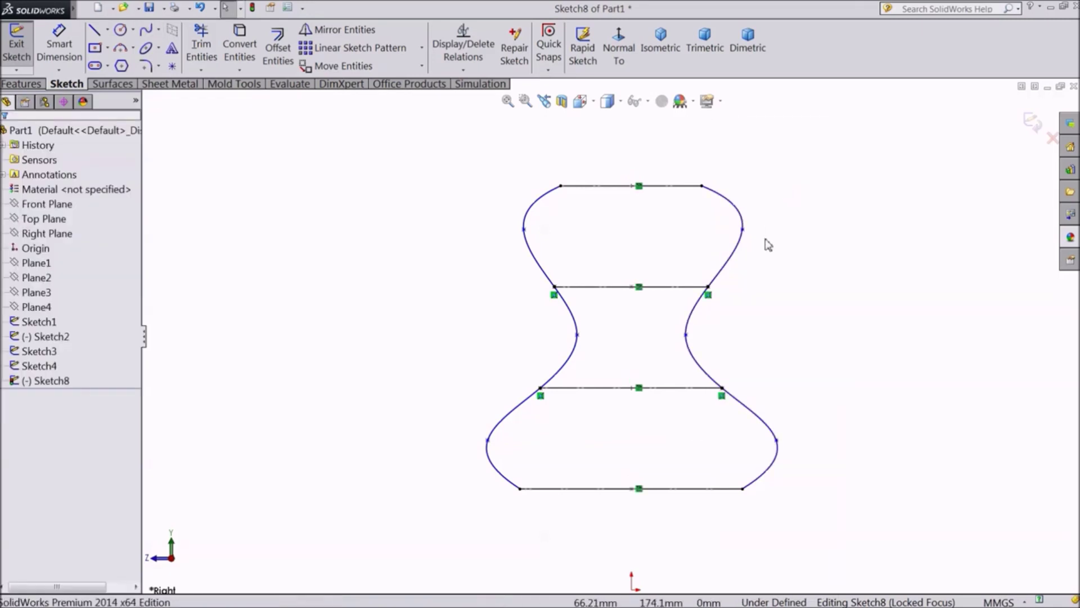
# Step: Fit and orbit the view, then exit Sketch8
pyautogui.press('f')
pyautogui.moveTo(768, 247)
pyautogui.mouseDown(button='middle')
pyautogui.moveTo(712, 217)
pyautogui.moveTo(692, 287)
pyautogui.moveTo(709, 287)
pyautogui.mouseUp(button='middle')
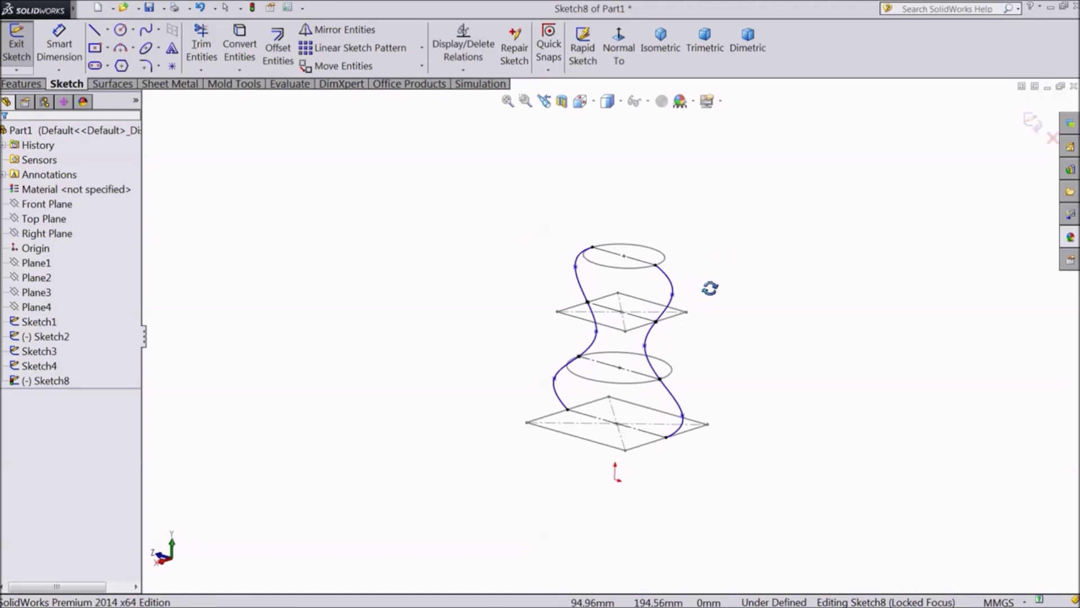
pyautogui.scroll(-3, 639, 341)
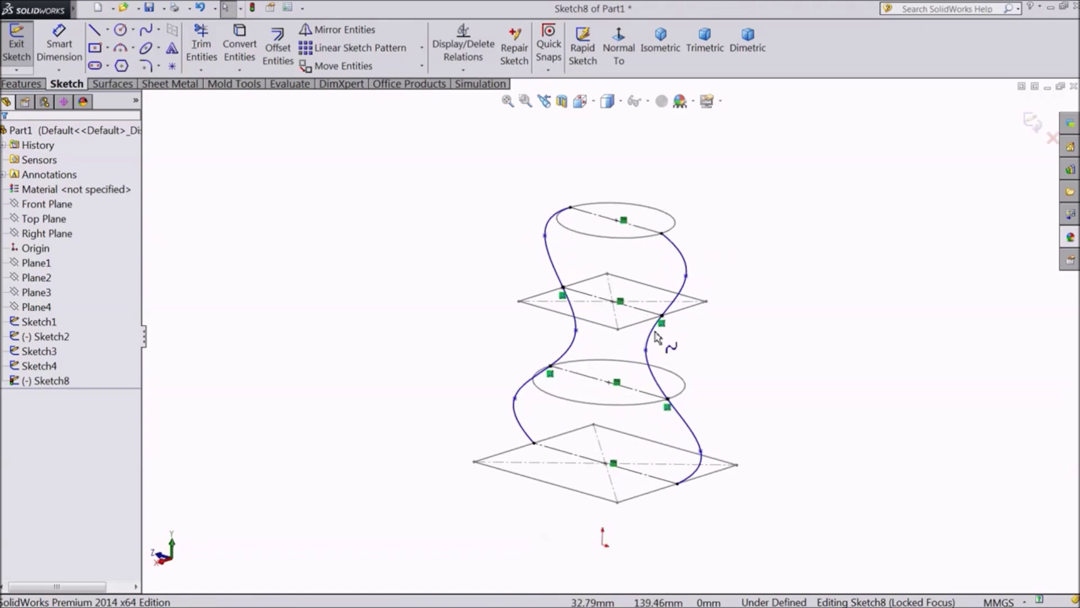
pyautogui.click(1033, 121)
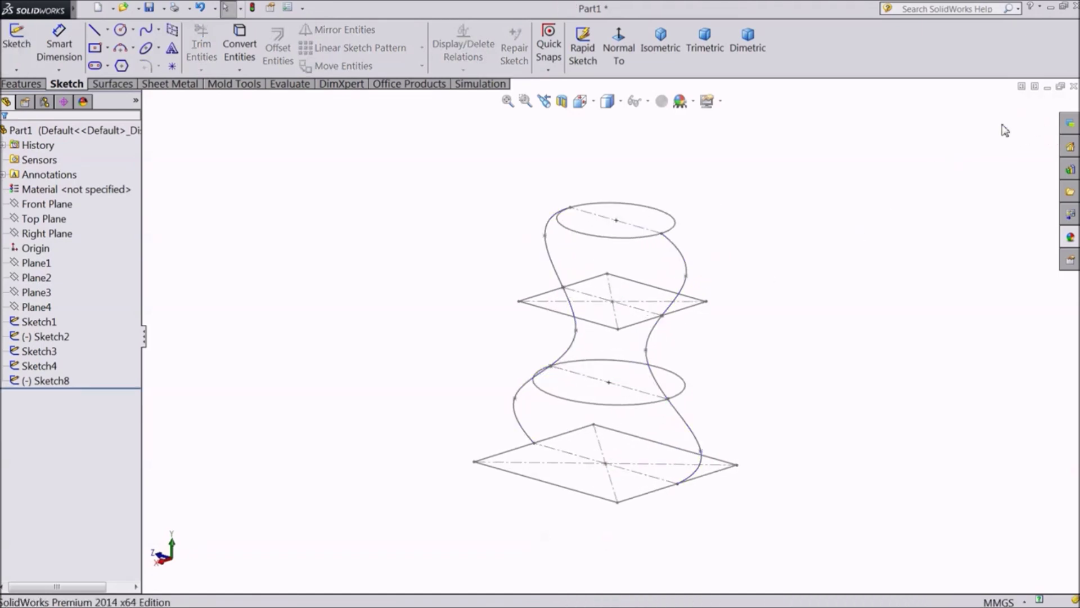
# Step: Start a lofted boss through Sketch1 to Sketch4: top circle, upper square, middle circle, bottom square
pyautogui.click(24, 85)
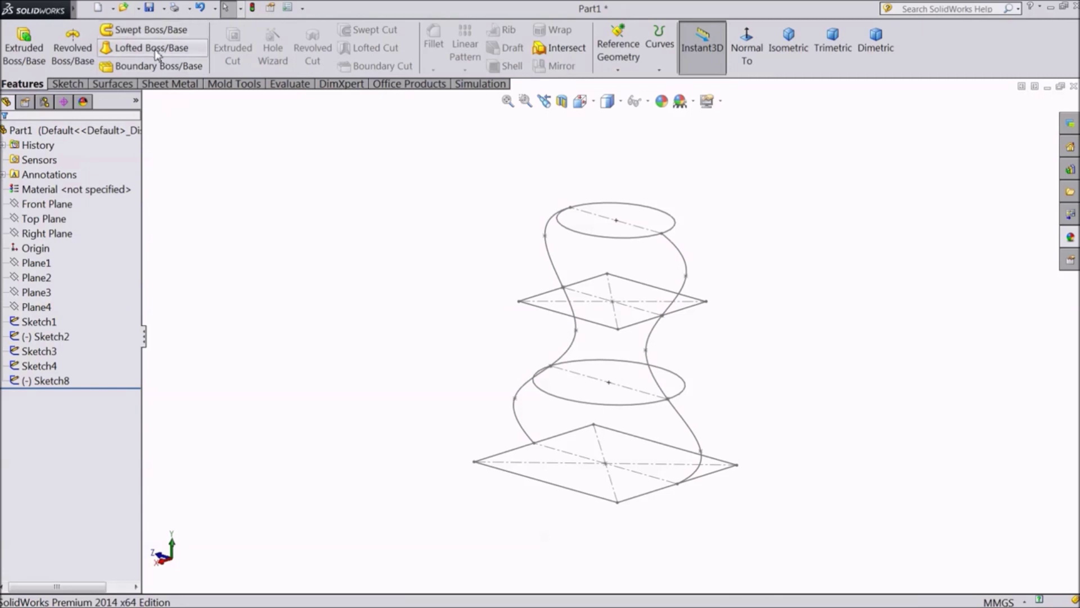
pyautogui.click(160, 51)
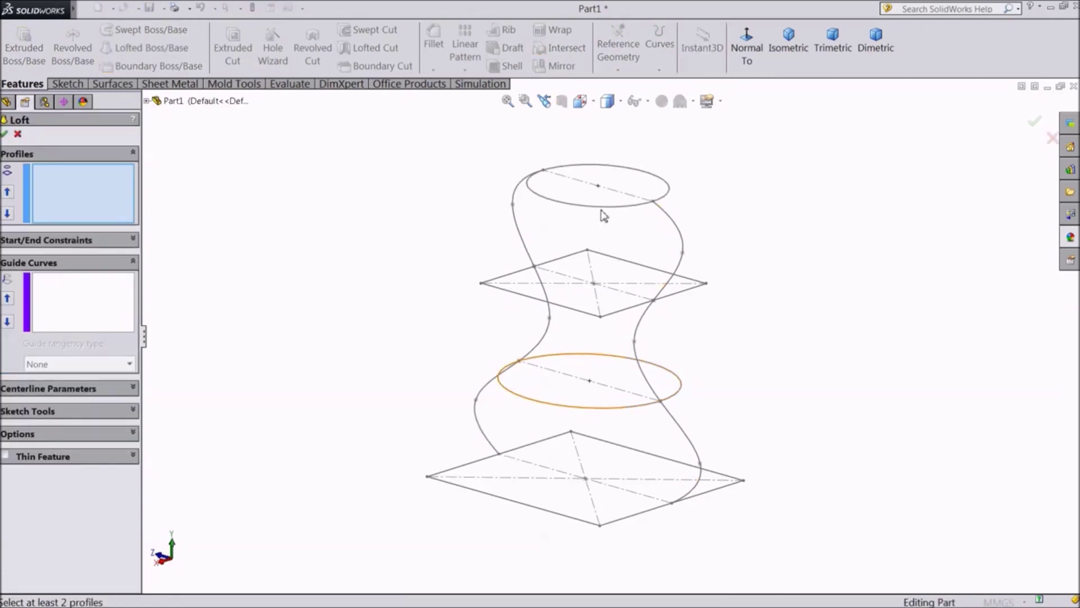
pyautogui.click(601, 207)
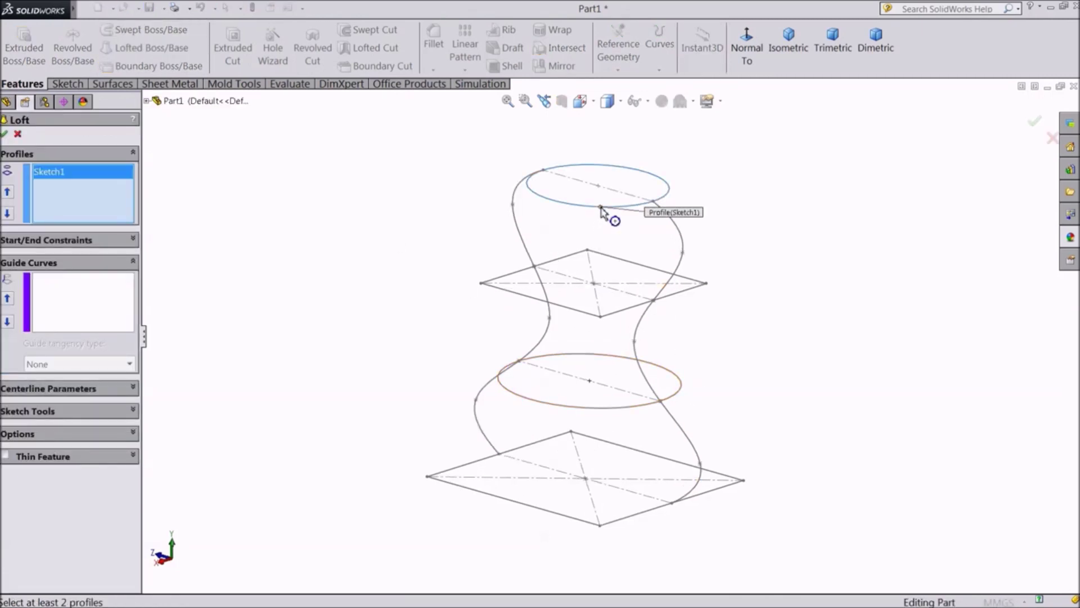
pyautogui.click(601, 318)
pyautogui.click(597, 407)
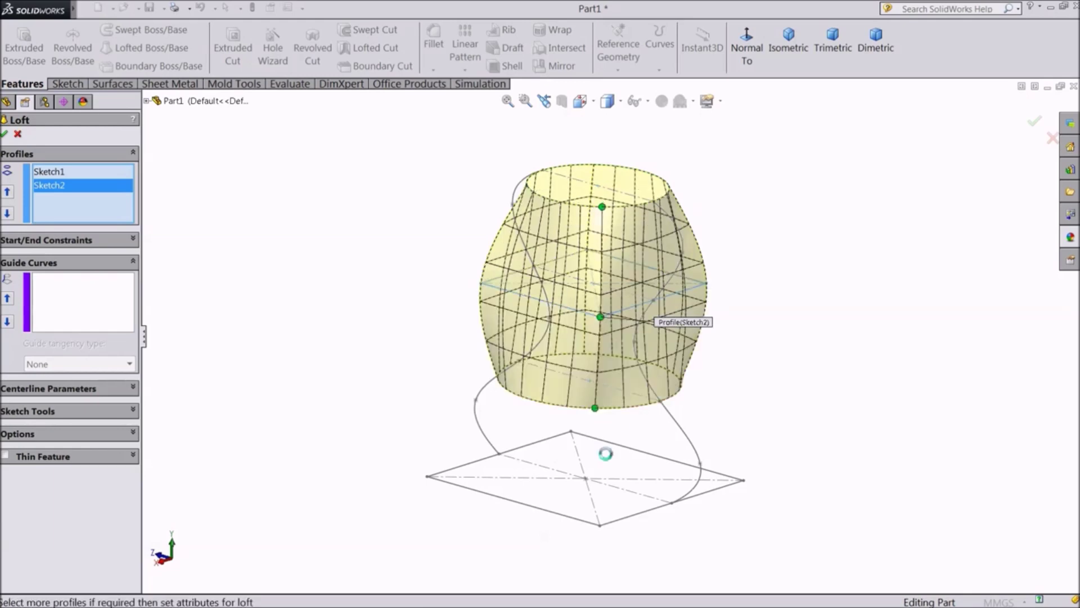
pyautogui.click(600, 526)
pyautogui.moveTo(811, 425)
pyautogui.mouseDown(button='middle')
pyautogui.moveTo(889, 359)
pyautogui.moveTo(859, 413)
pyautogui.mouseUp(button='middle')
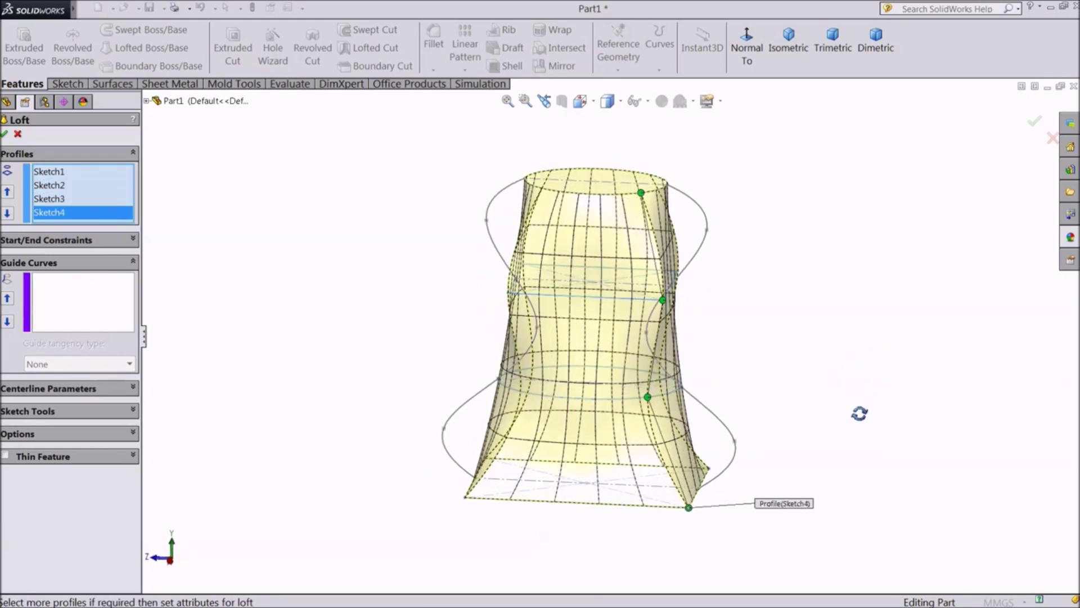
pyautogui.click(89, 308)
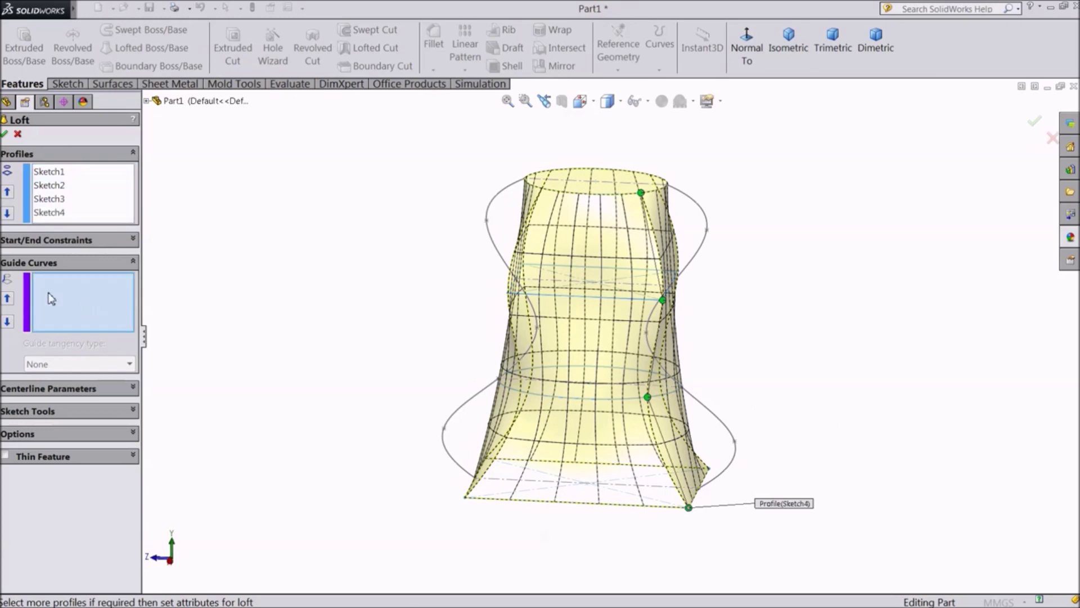
# Step: Add the left and right splines as guide curves and finish the loft as Loft4
pyautogui.click(490, 241)
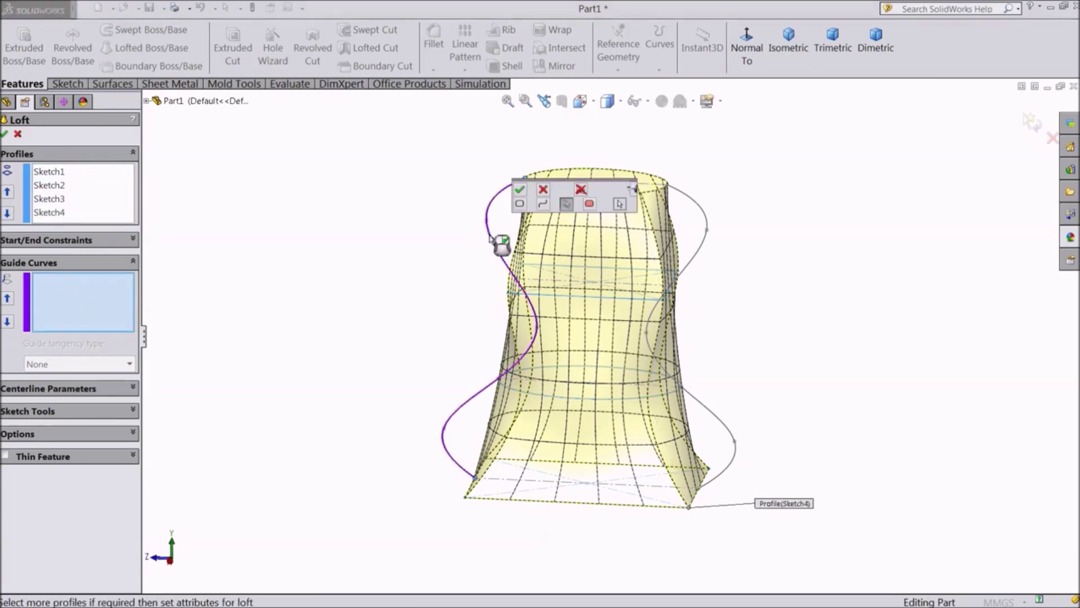
pyautogui.click(520, 191)
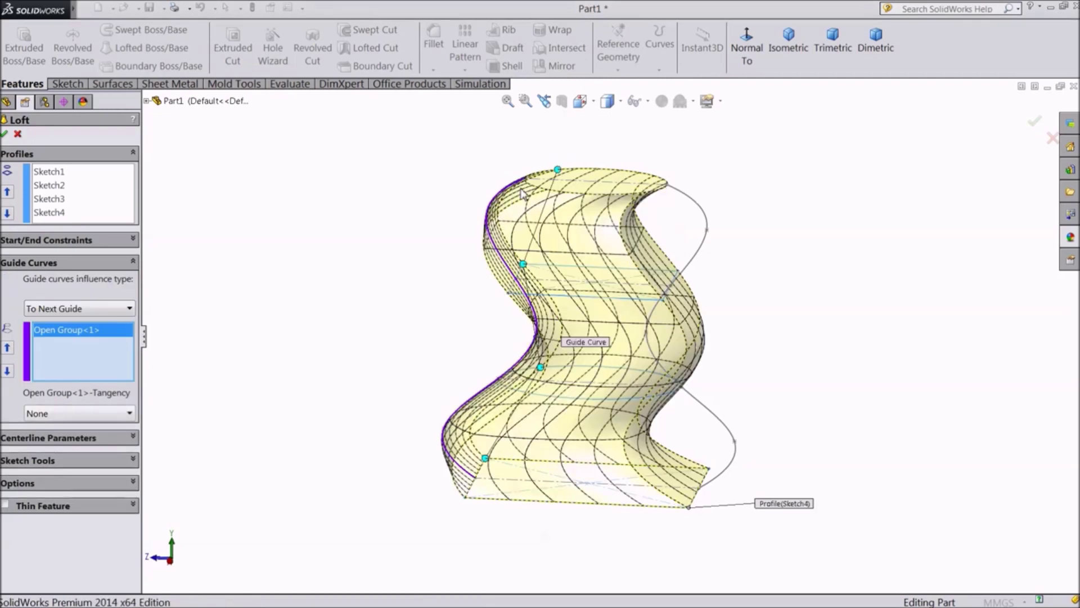
pyautogui.click(699, 259)
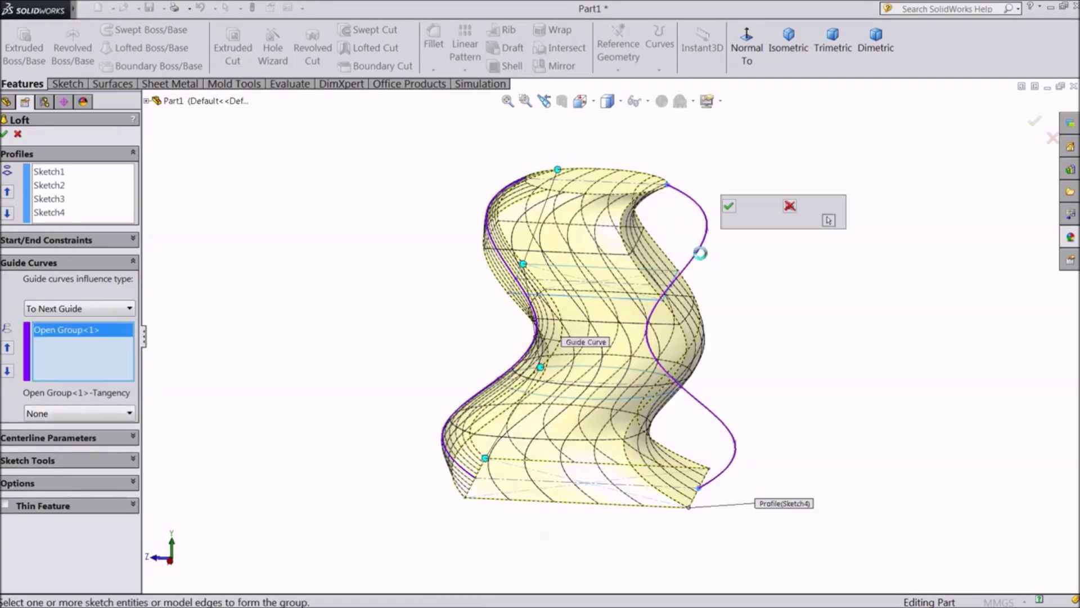
pyautogui.click(729, 207)
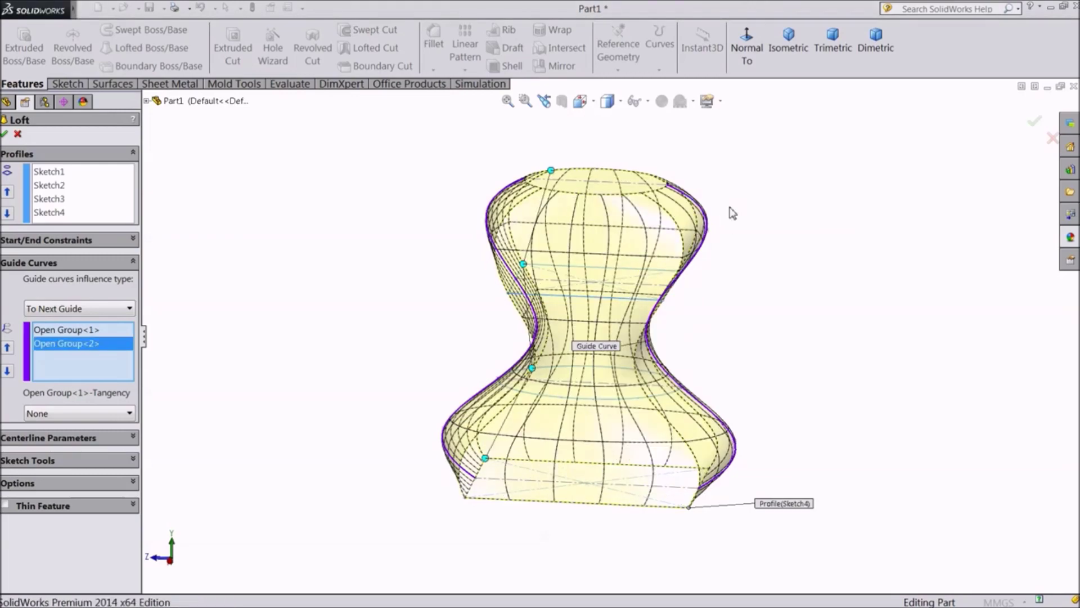
pyautogui.moveTo(746, 320); pyautogui.dragTo(733, 299, button='middle')
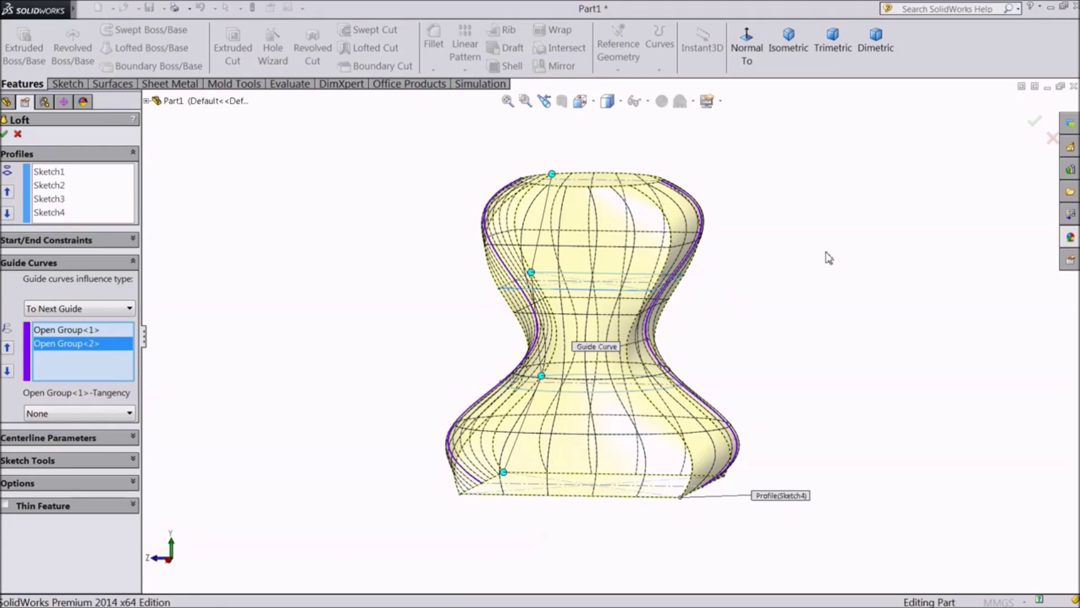
pyautogui.click(1035, 123)
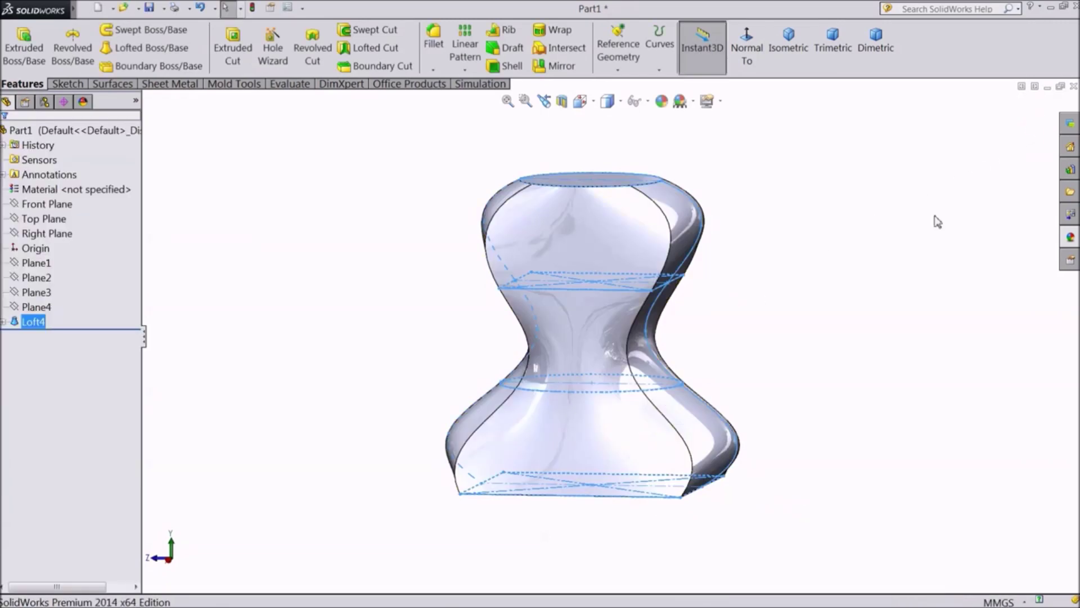
pyautogui.moveTo(788, 323); pyautogui.dragTo(740, 353, button='middle')
pyautogui.press('Escape')
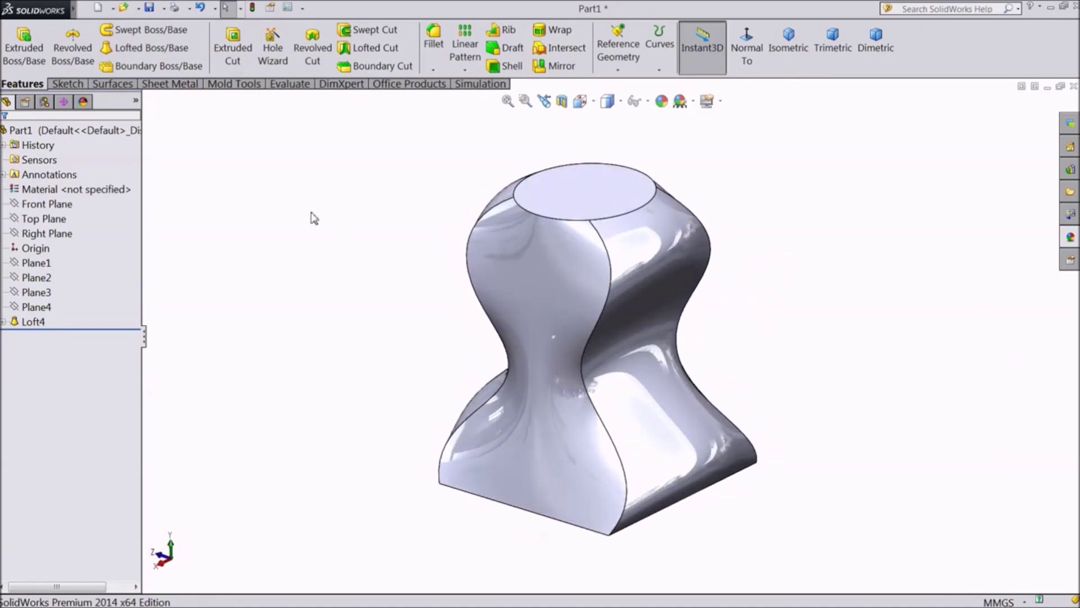